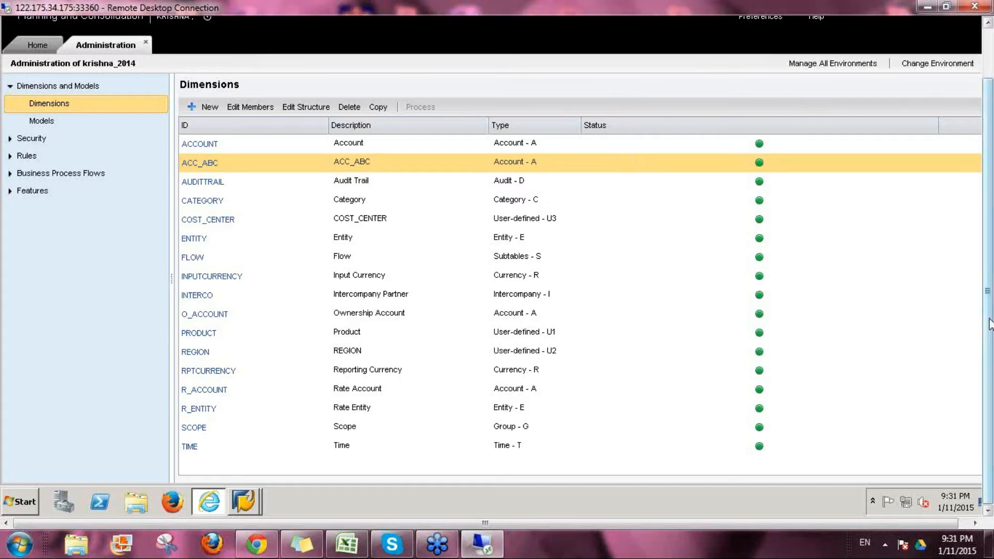
pyautogui.moveTo(989, 341); pyautogui.dragTo(979, 379)
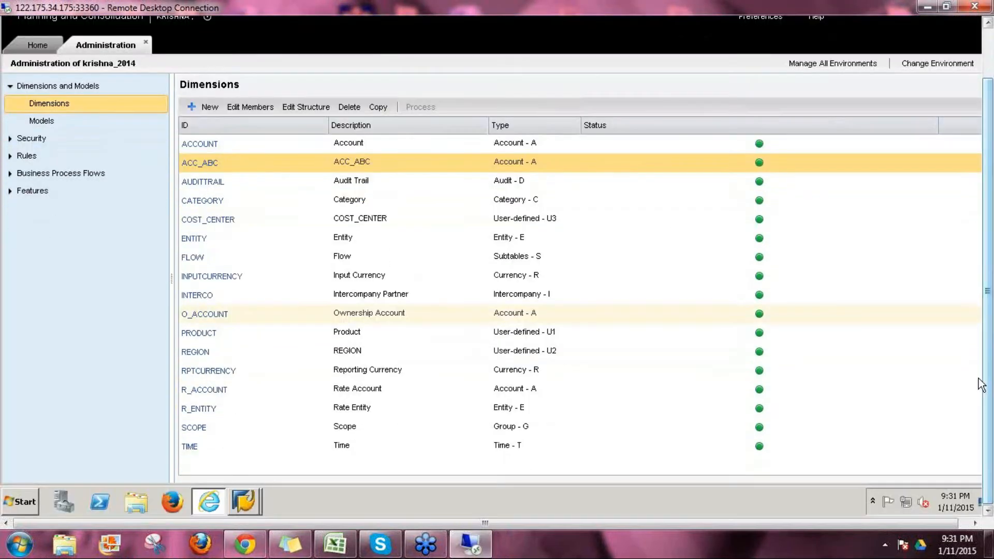
pyautogui.click(233, 163)
pyautogui.click(231, 163)
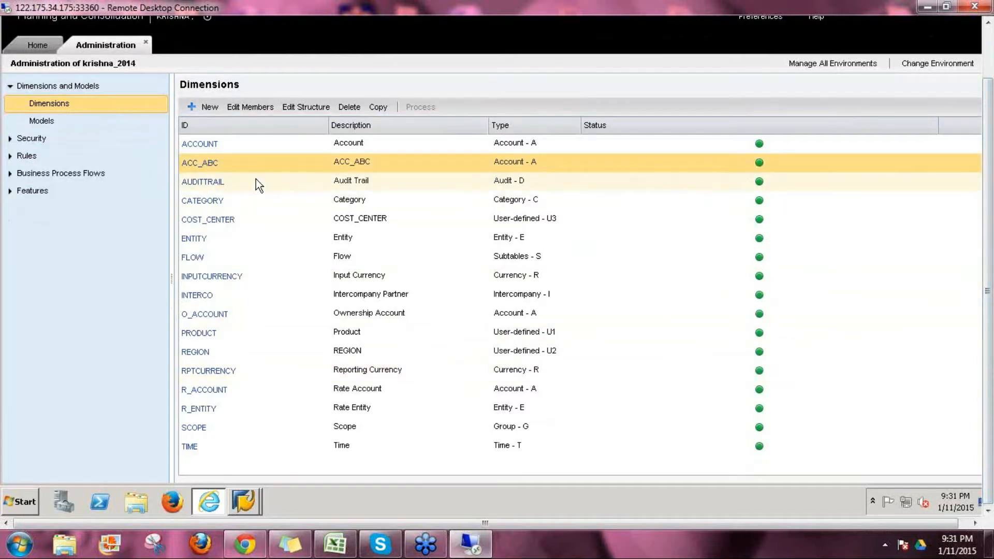
pyautogui.click(231, 167)
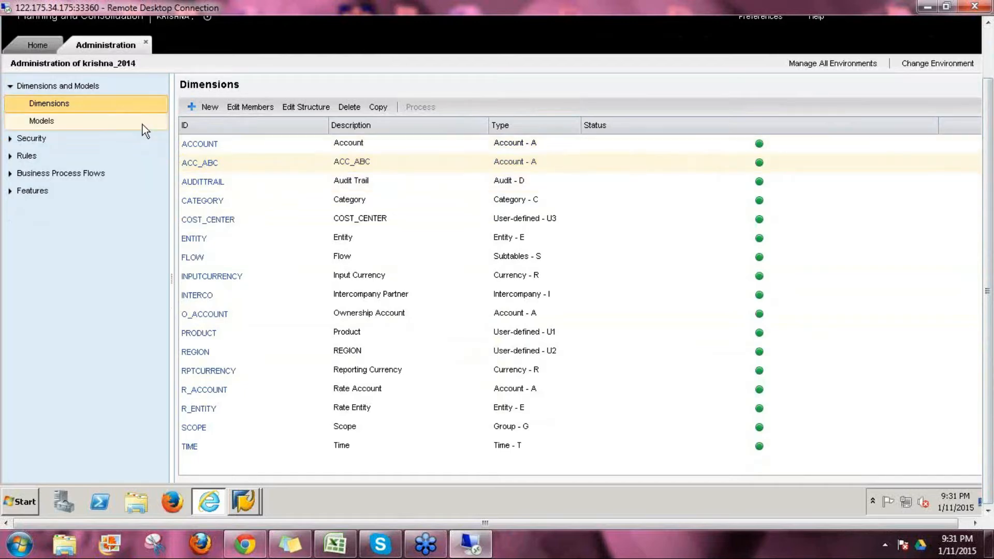
# Switch to the Data Warehousing Workbench and refresh the InfoProvider subtree.
pyautogui.click(246, 498)
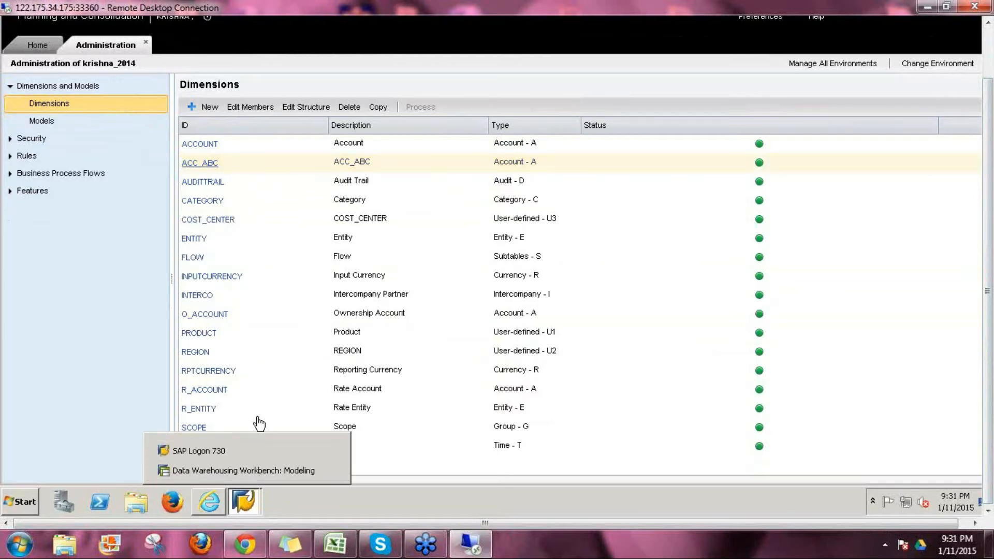
pyautogui.click(249, 466)
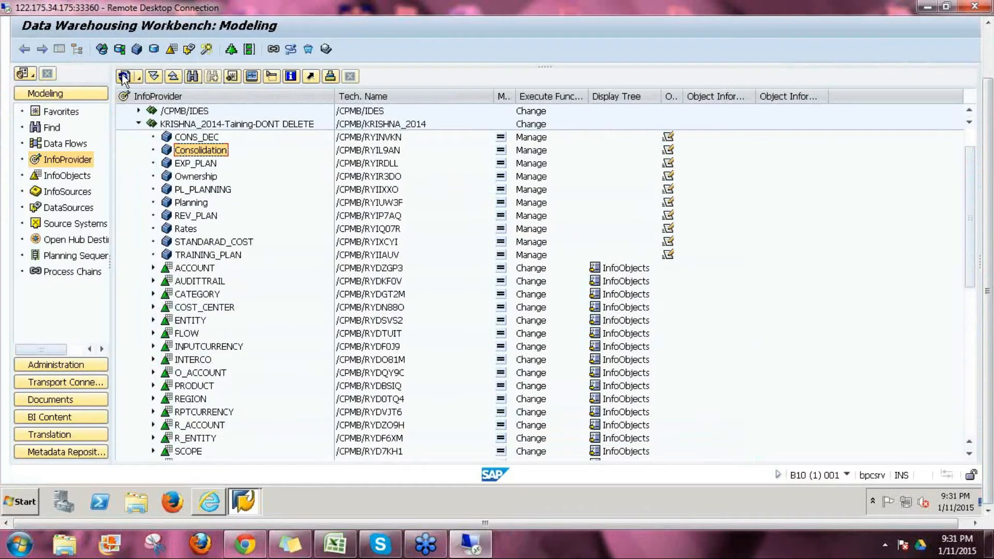
pyautogui.click(124, 78)
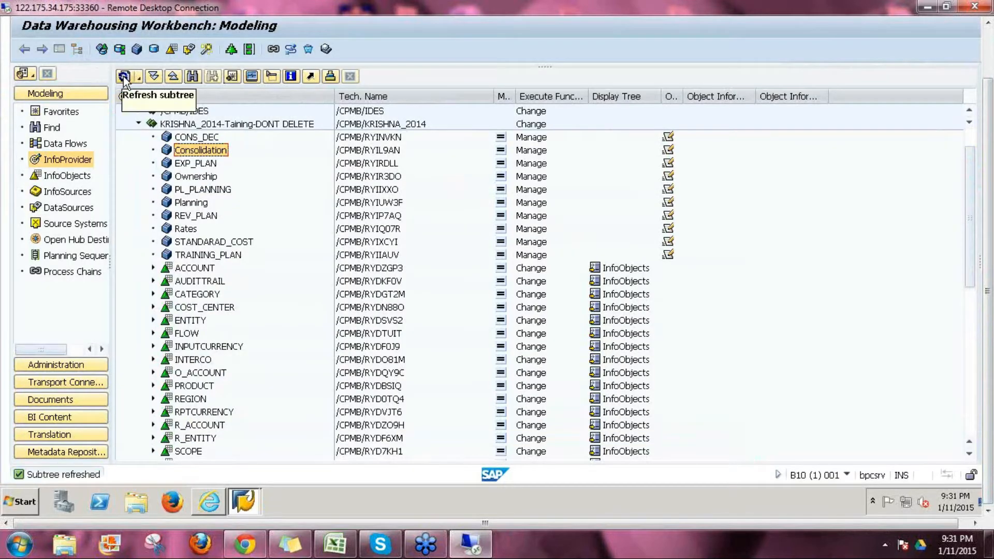
pyautogui.click(124, 78)
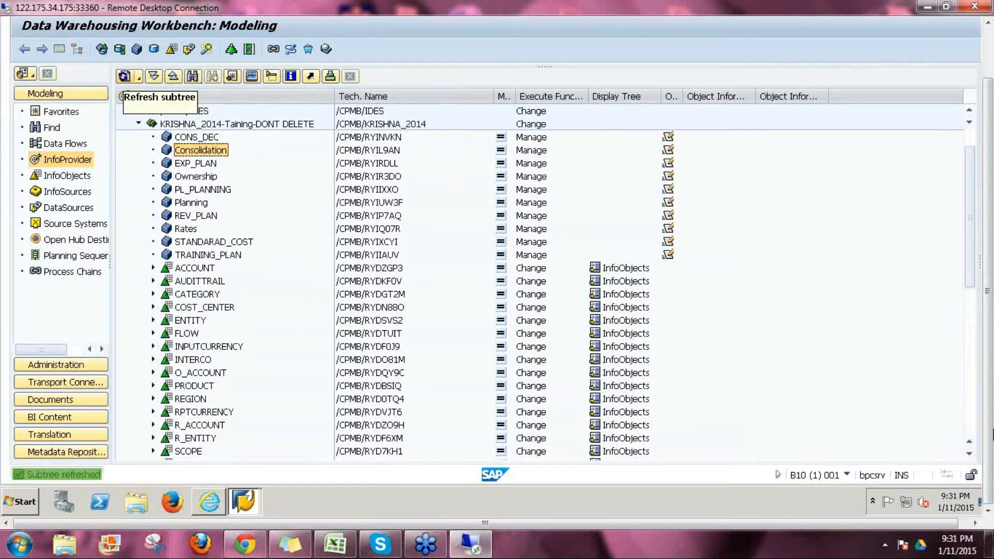
# Exit the Data Warehousing Workbench and log off from the SAP session.
pyautogui.moveTo(983, 415); pyautogui.dragTo(989, 284)
pyautogui.click(212, 54)
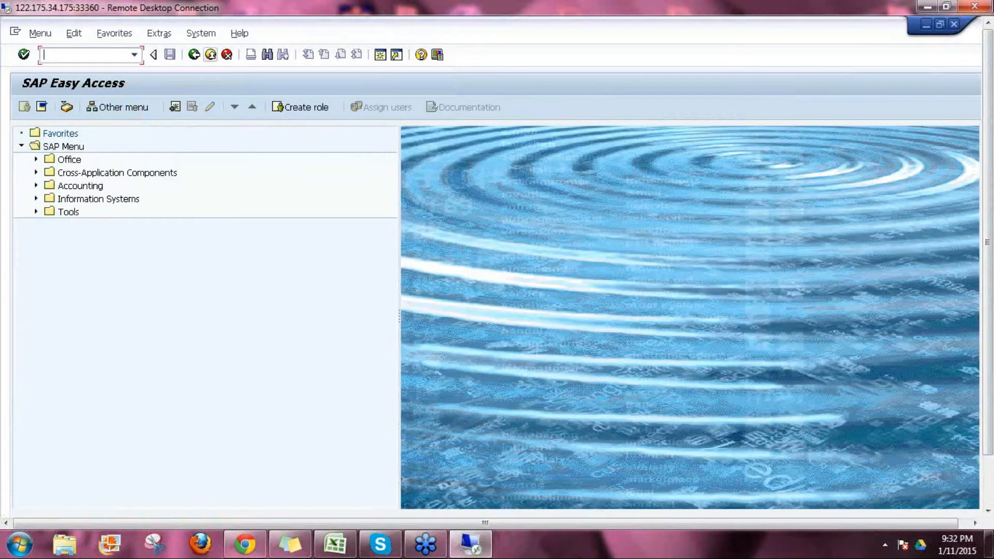
pyautogui.click(211, 54)
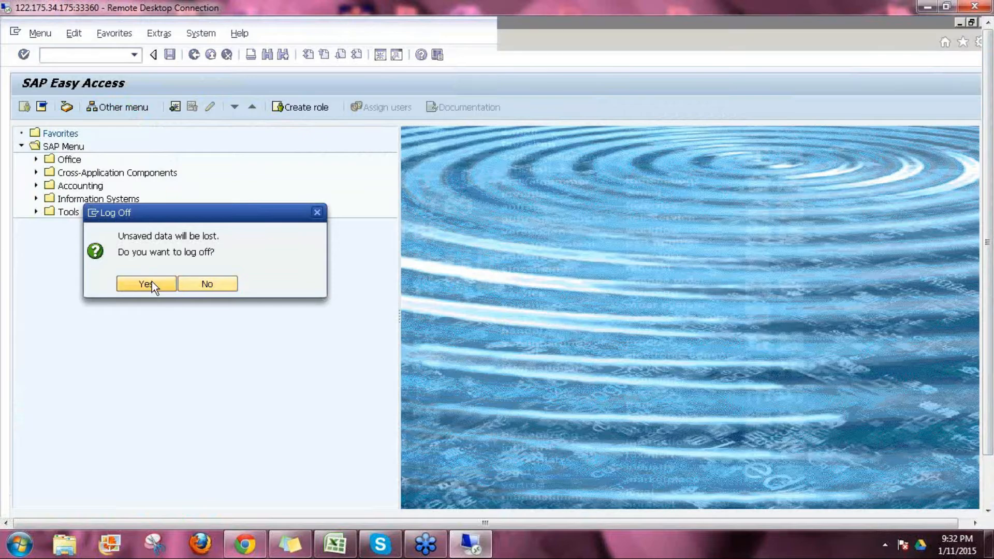
pyautogui.click(152, 282)
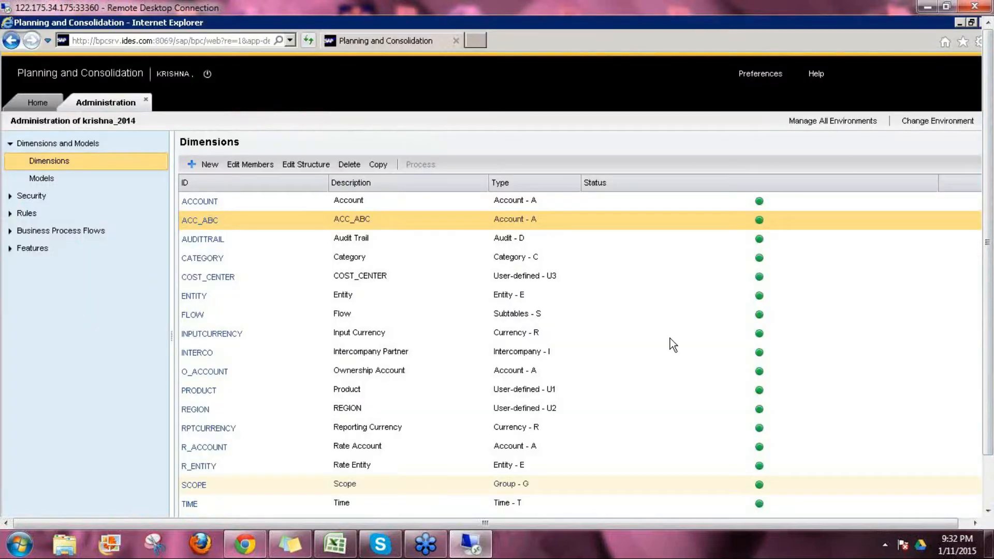
# Minimize the browser and log on to the BPC system from SAP Logon with the user name and password.
pyautogui.click(959, 22)
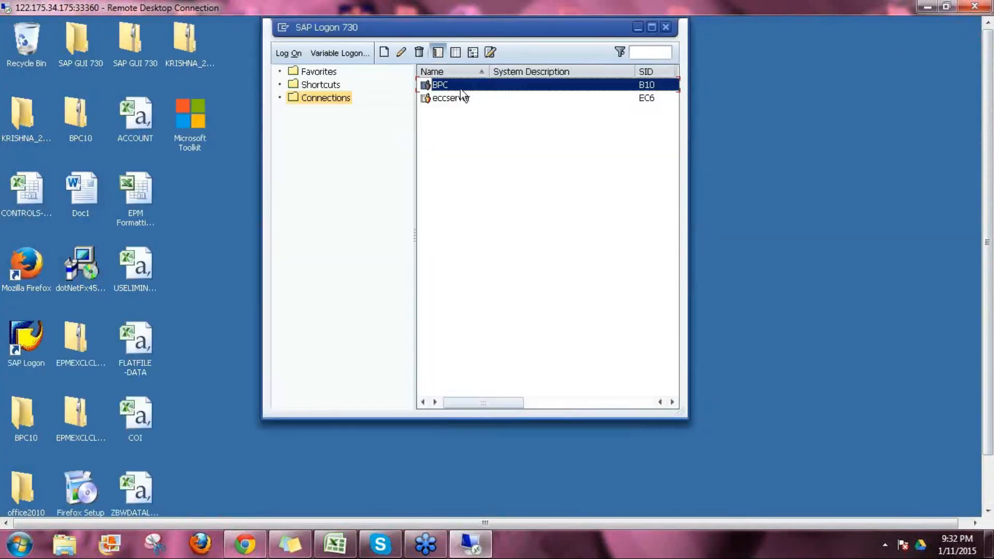
pyautogui.press('Return')
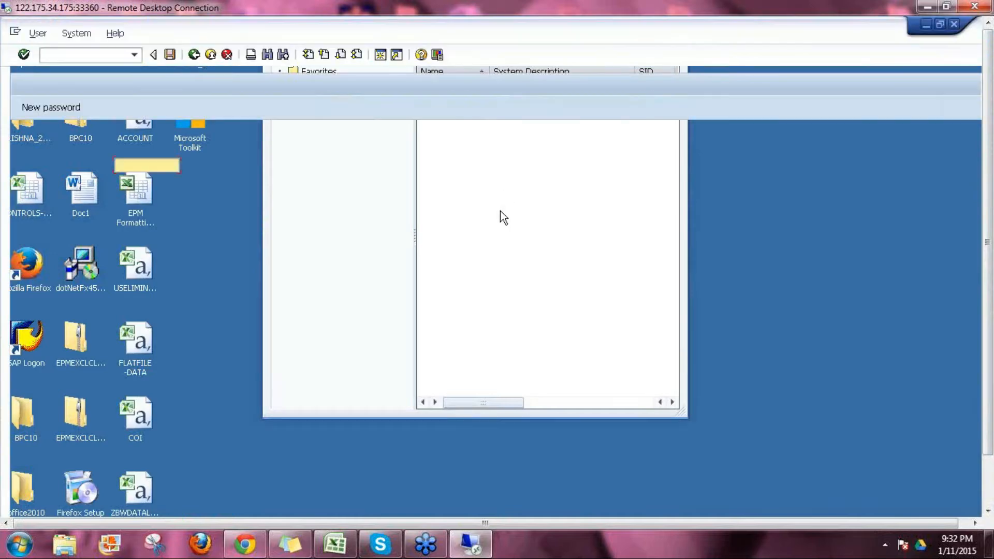
pyautogui.write('krishna')
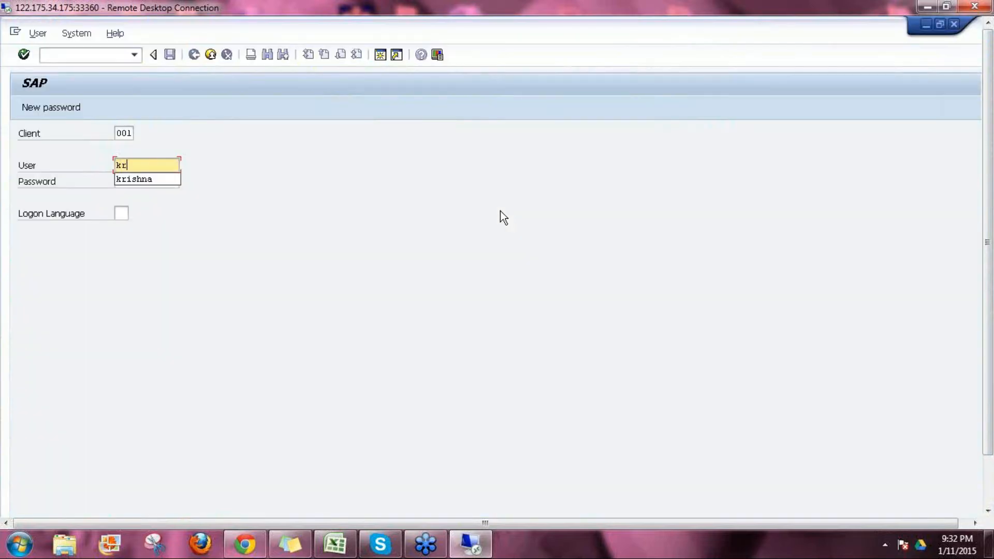
pyautogui.press('Tab')
pyautogui.write('*******')
pyautogui.press('Return')
# Run transaction rsa1, expand the ACC_ABC InfoObject and display its characteristic details.
pyautogui.write('rsa1')
pyautogui.press('Return')
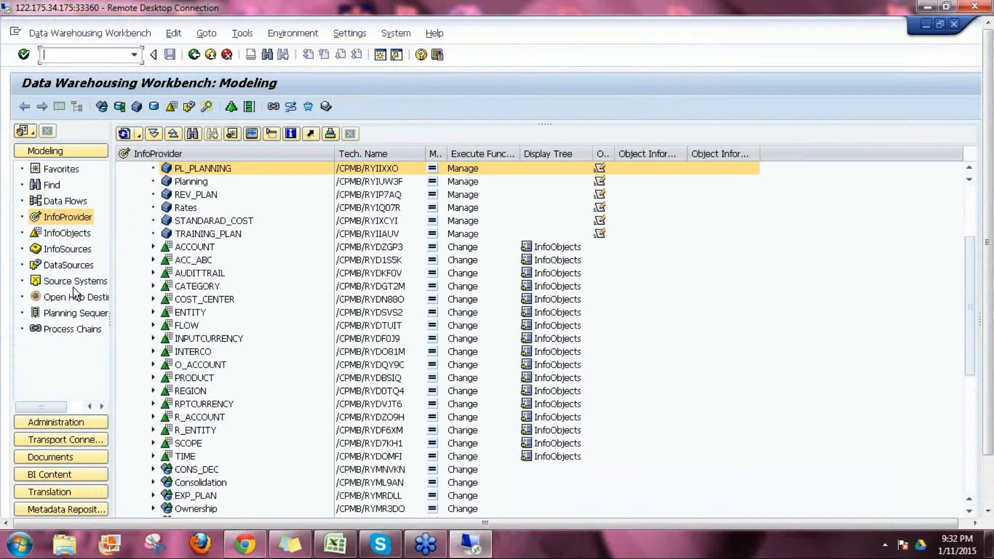
pyautogui.click(166, 261)
pyautogui.click(153, 261)
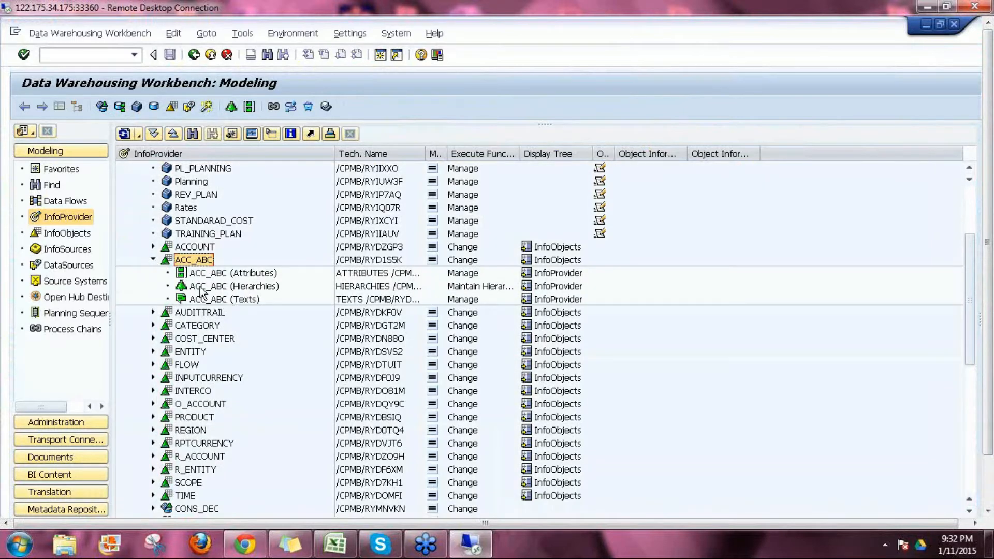
pyautogui.doubleClick(187, 260)
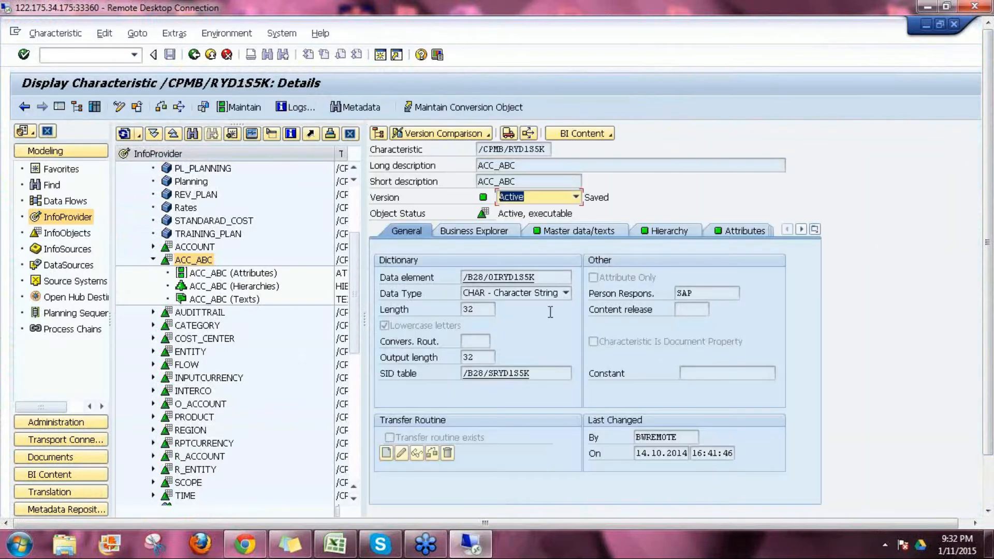
# Review the hierarchy properties and the attribute list of the ACC_ABC characteristic.
pyautogui.click(663, 232)
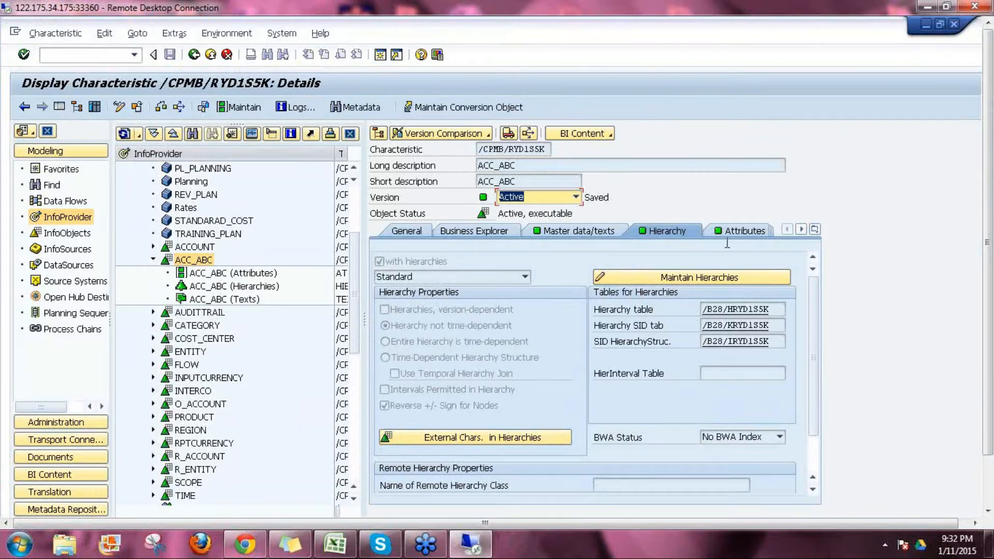
pyautogui.click(743, 232)
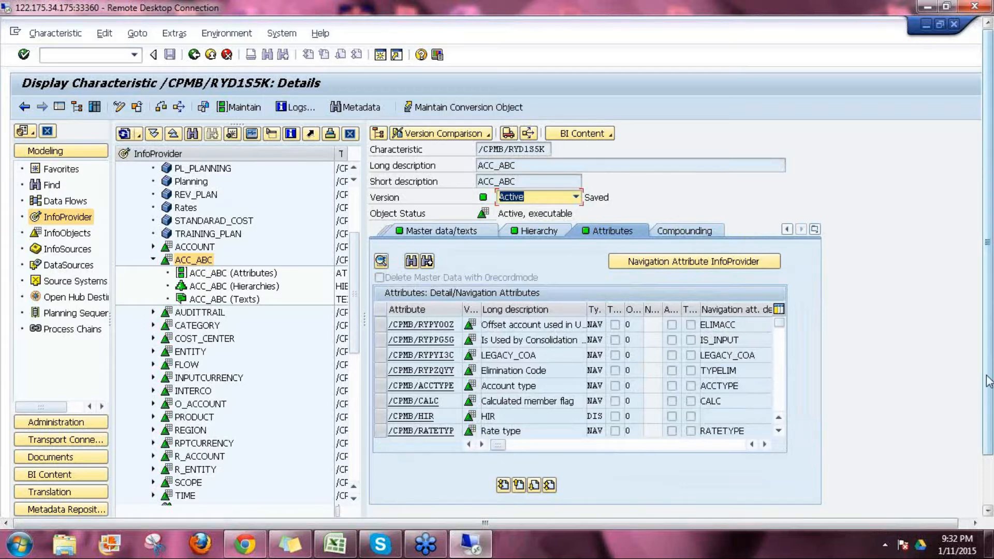
pyautogui.moveTo(988, 382); pyautogui.dragTo(989, 436)
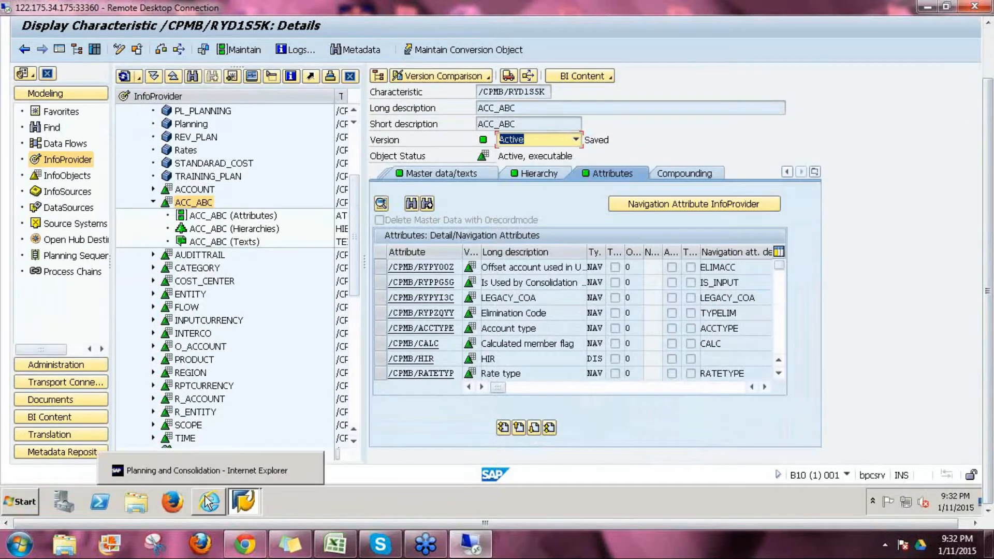
# Compare the ACC_ABC dimension members in Planning and Consolidation with the characteristic's attributes in the workbench, widening the long description column.
pyautogui.click(209, 502)
pyautogui.click(202, 163)
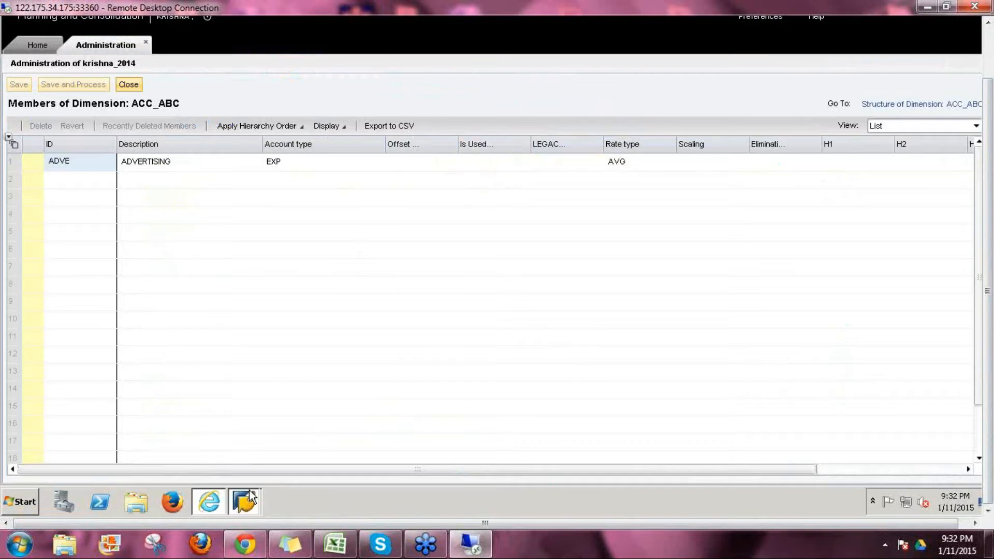
pyautogui.moveTo(244, 500)
pyautogui.click(256, 464)
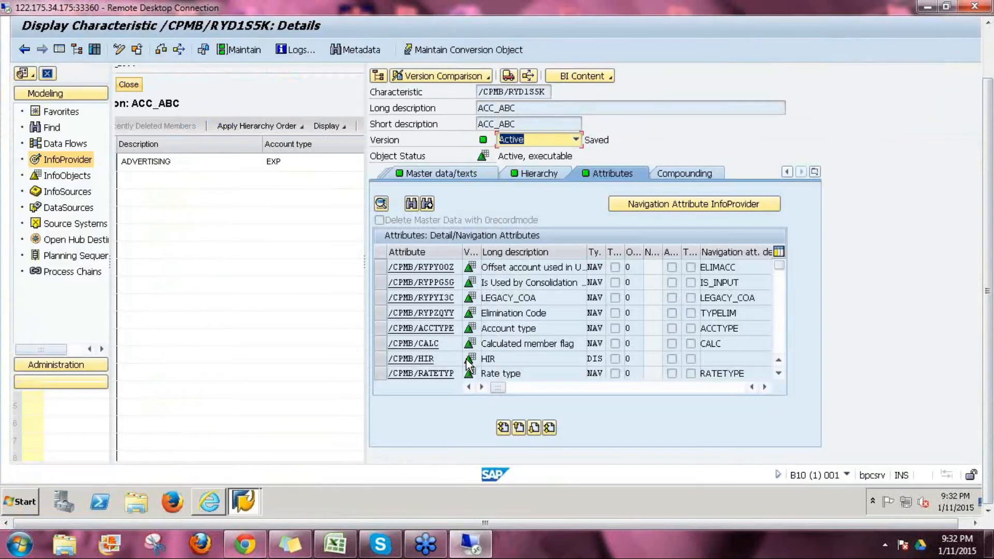
pyautogui.moveTo(590, 254); pyautogui.dragTo(652, 263)
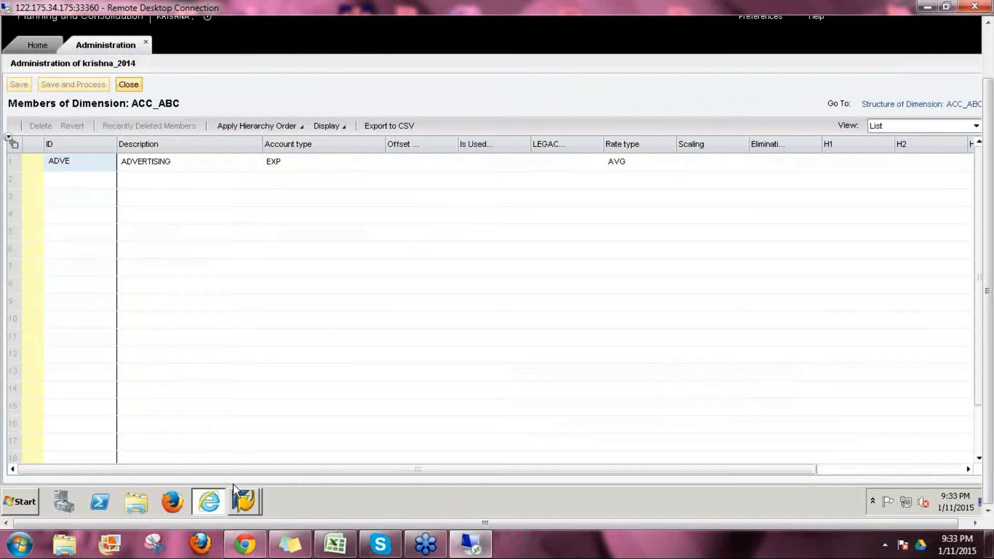
pyautogui.click(244, 502)
pyautogui.click(248, 471)
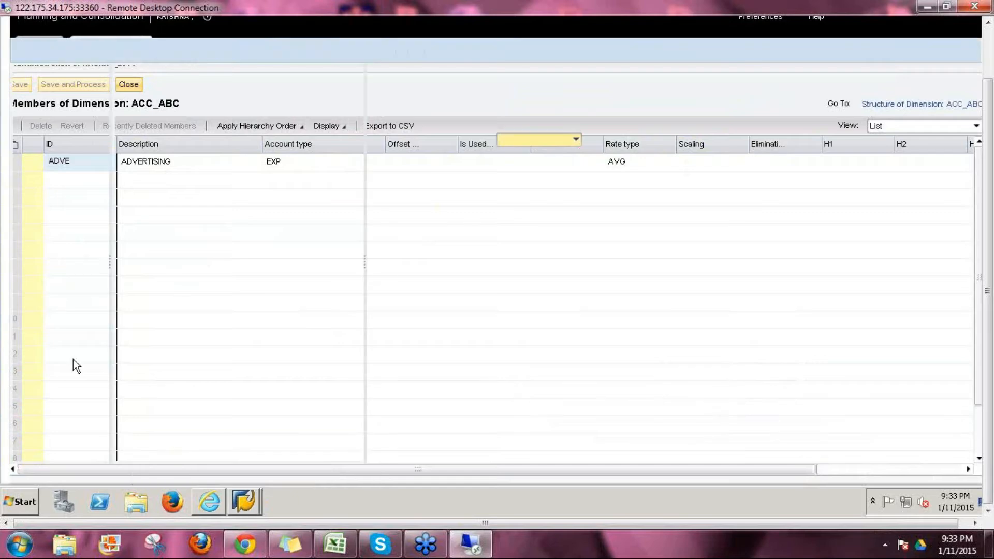
# Examine the ACC_ABC characteristic's master data and text tables, its attributes including HIR, and its hierarchy settings.
pyautogui.click(413, 175)
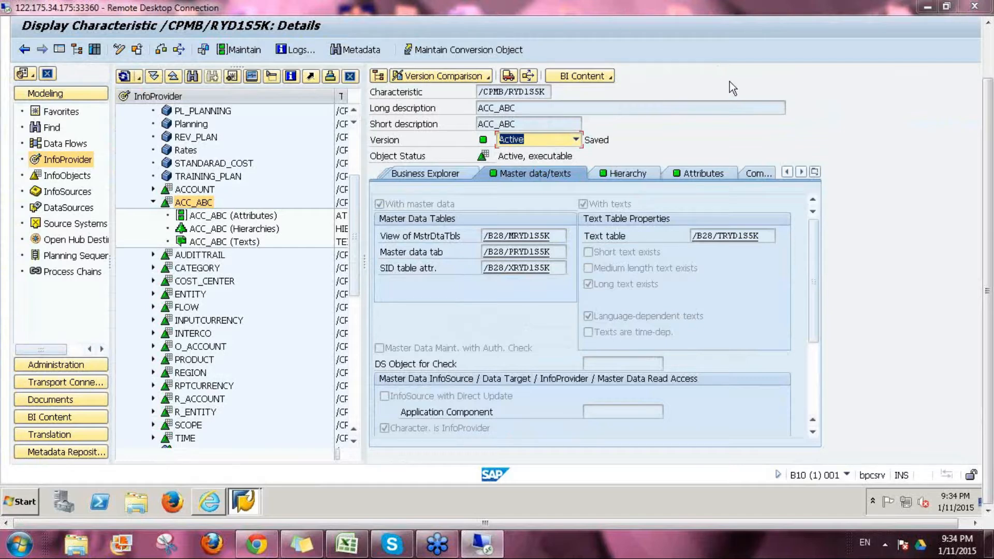
pyautogui.click(681, 175)
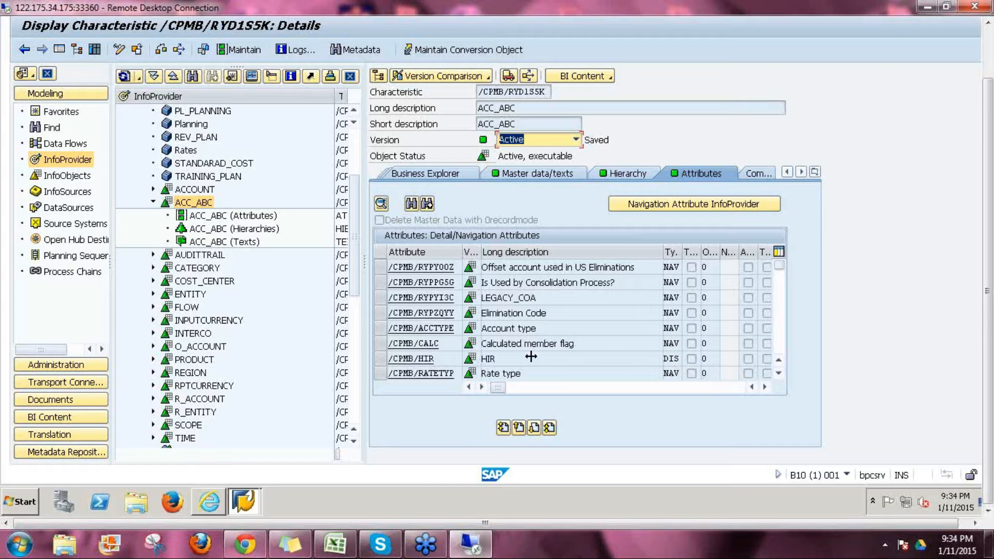
pyautogui.click(380, 359)
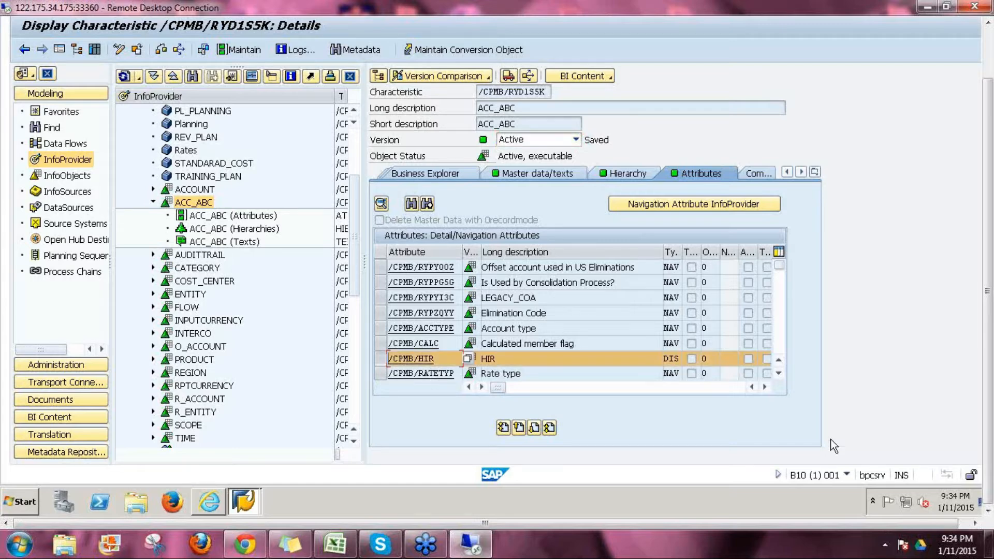
pyautogui.click(779, 374)
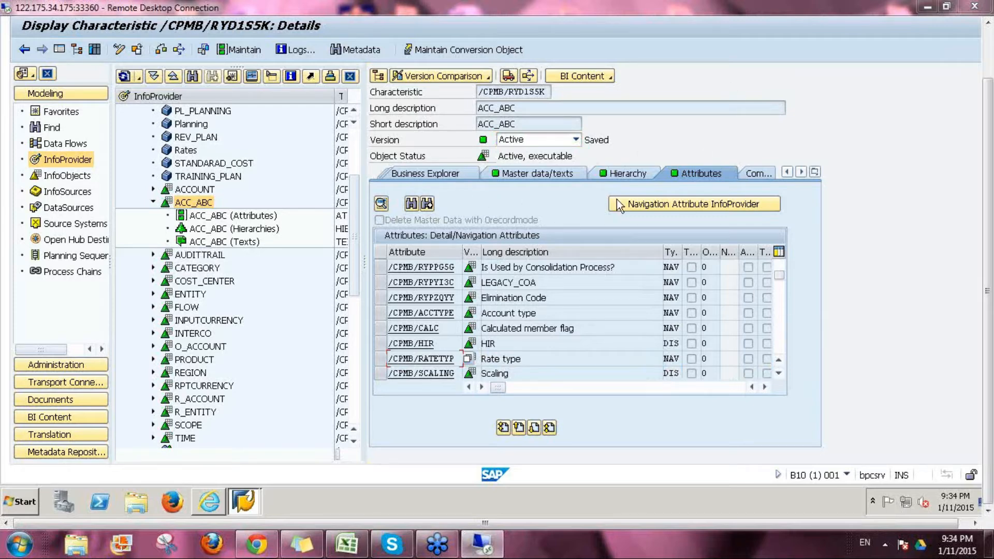
pyautogui.click(624, 172)
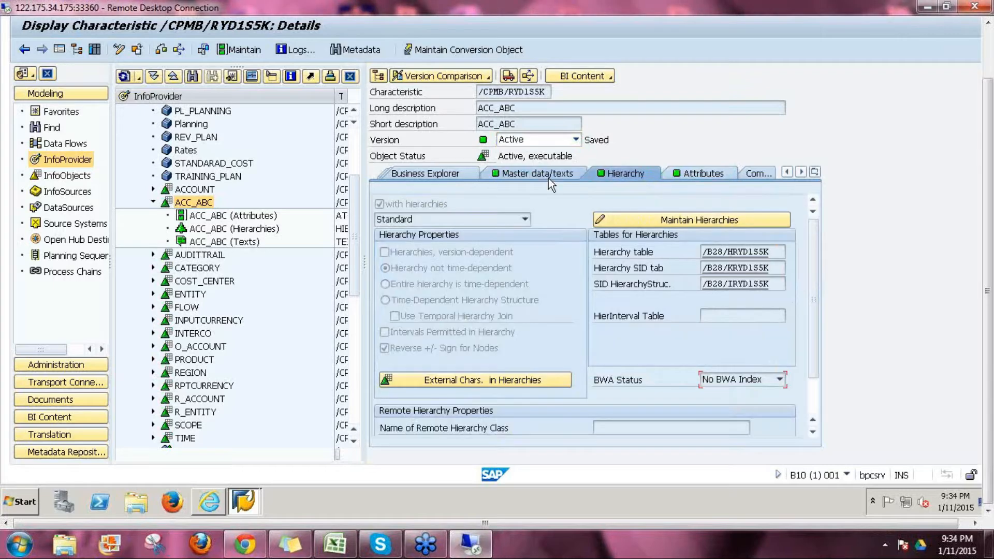
pyautogui.click(537, 173)
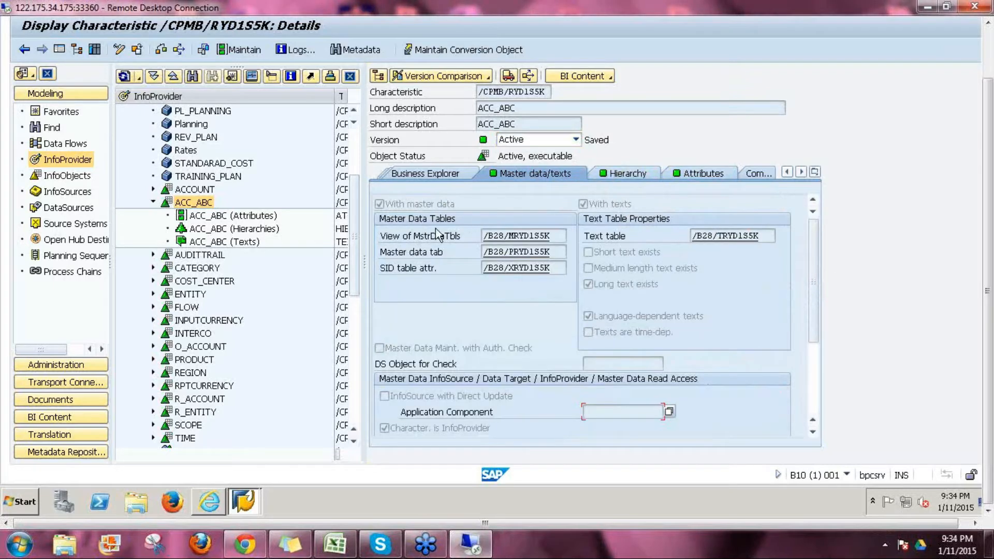
# Collapse the ACC_ABC node and widen the InfoProvider tree pane.
pyautogui.click(154, 202)
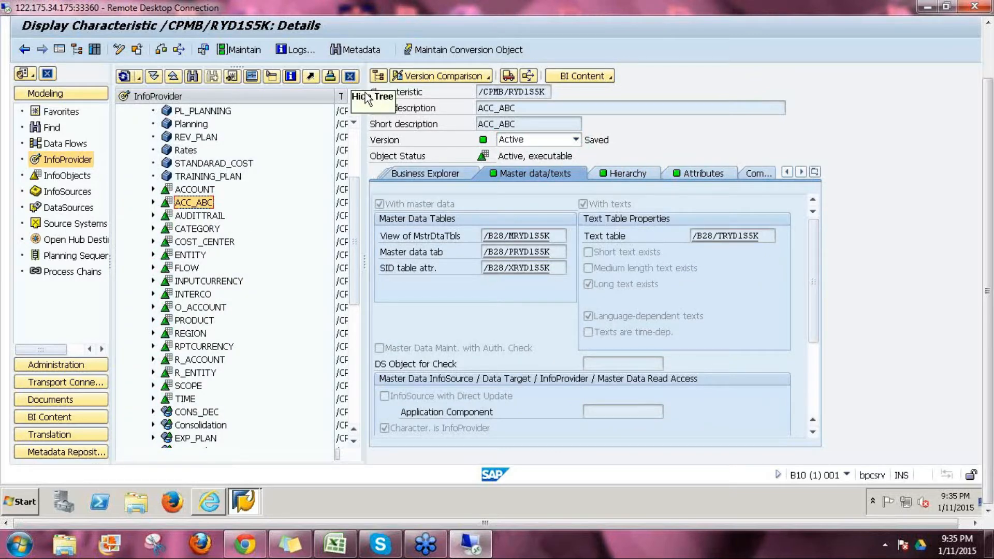
pyautogui.click(353, 77)
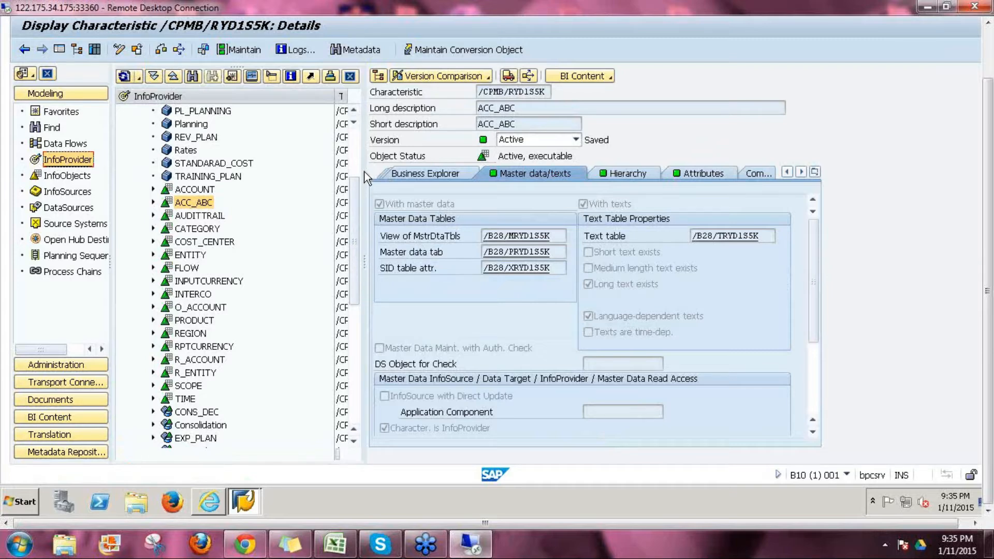
pyautogui.moveTo(361, 161); pyautogui.dragTo(766, 190)
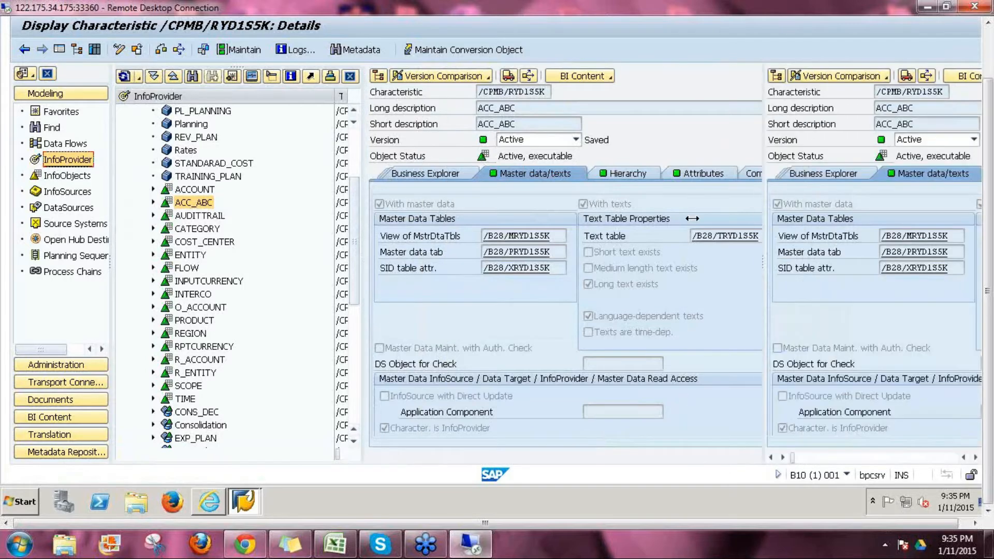
# Switch to Planning and Consolidation, close the ACC_ABC members and display the list of models.
pyautogui.click(209, 502)
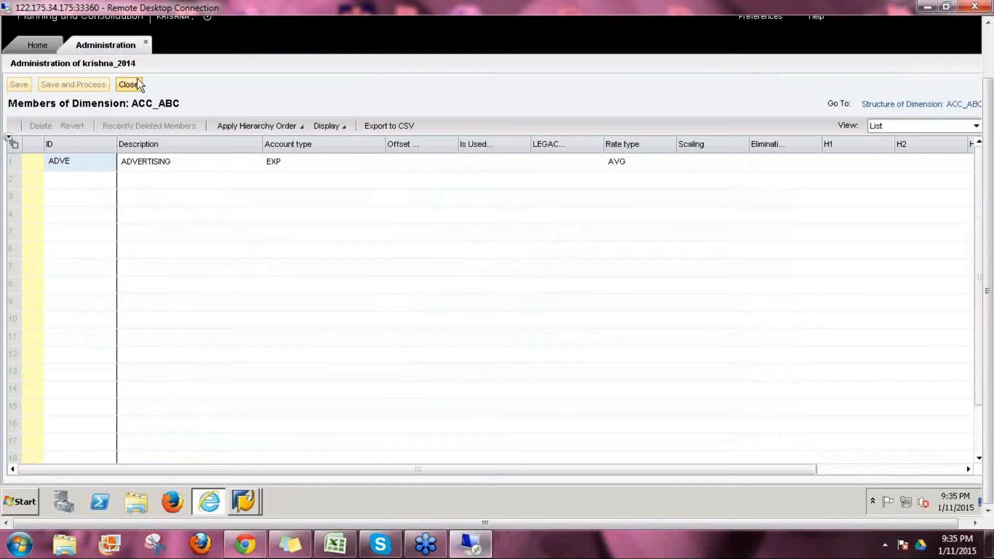
pyautogui.click(129, 84)
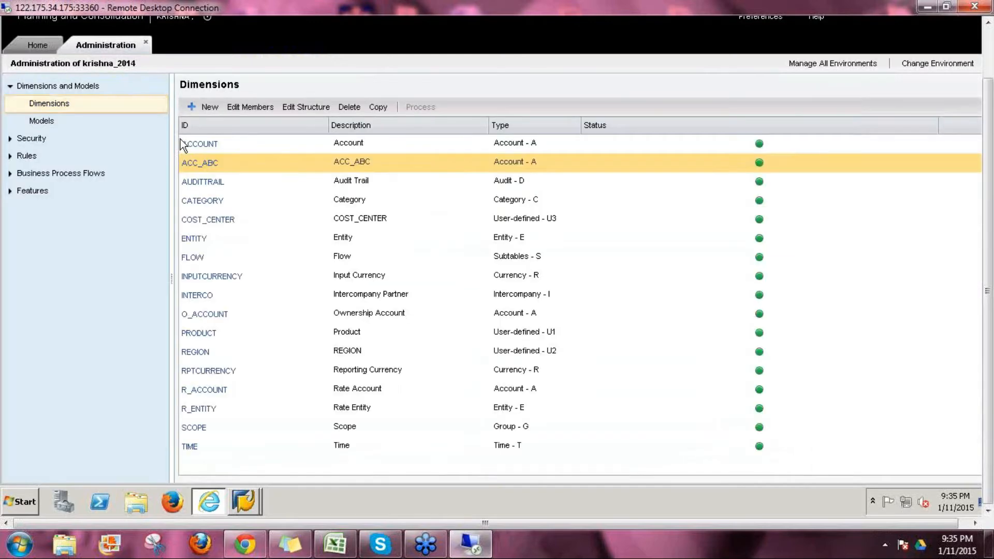
pyautogui.click(57, 120)
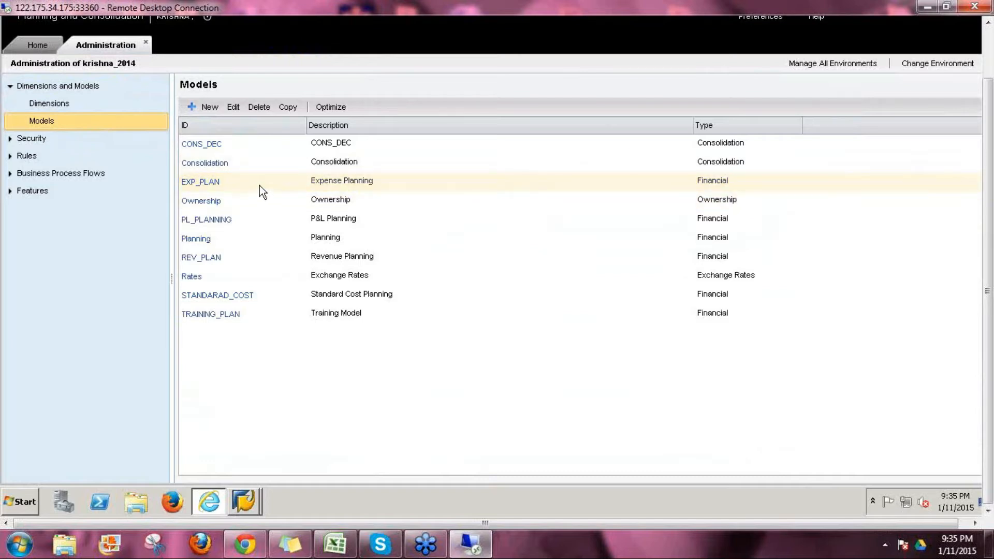
# Copy the Consolidation model to a new model with JAN_2015 as both its ID and description.
pyautogui.click(259, 182)
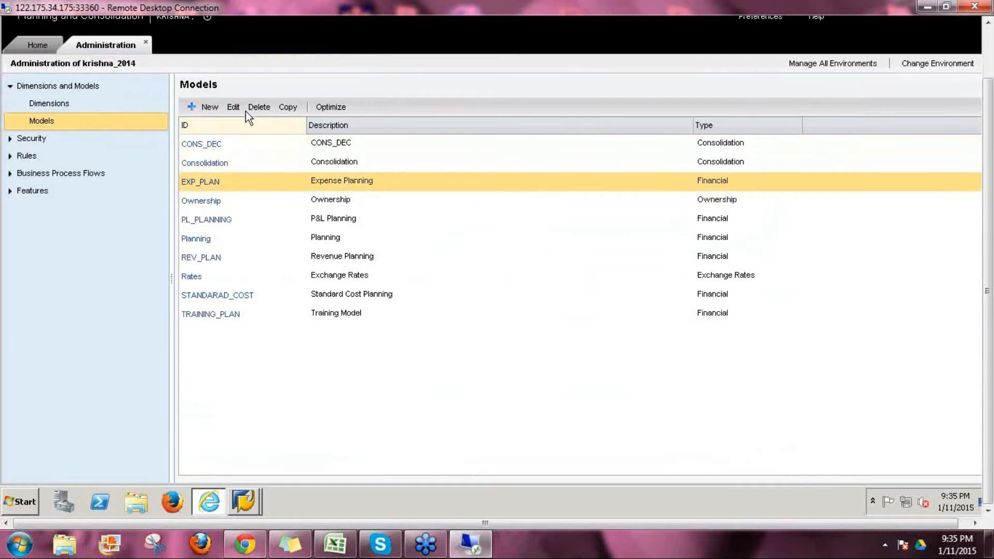
pyautogui.click(250, 166)
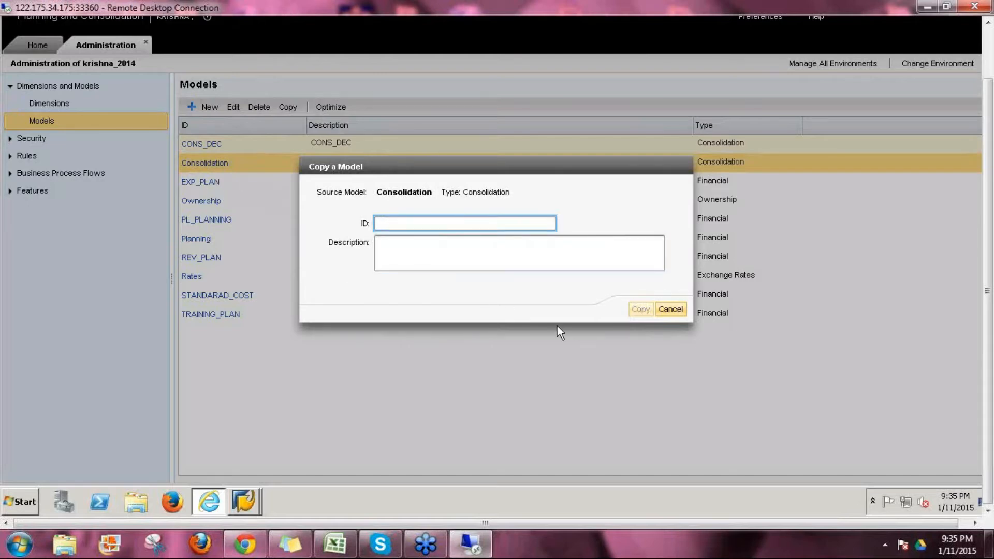
pyautogui.write('JAN_2015')
pyautogui.hotkey('ctrl', 'a')
pyautogui.hotkey('ctrl', 'c')
pyautogui.press('Tab')
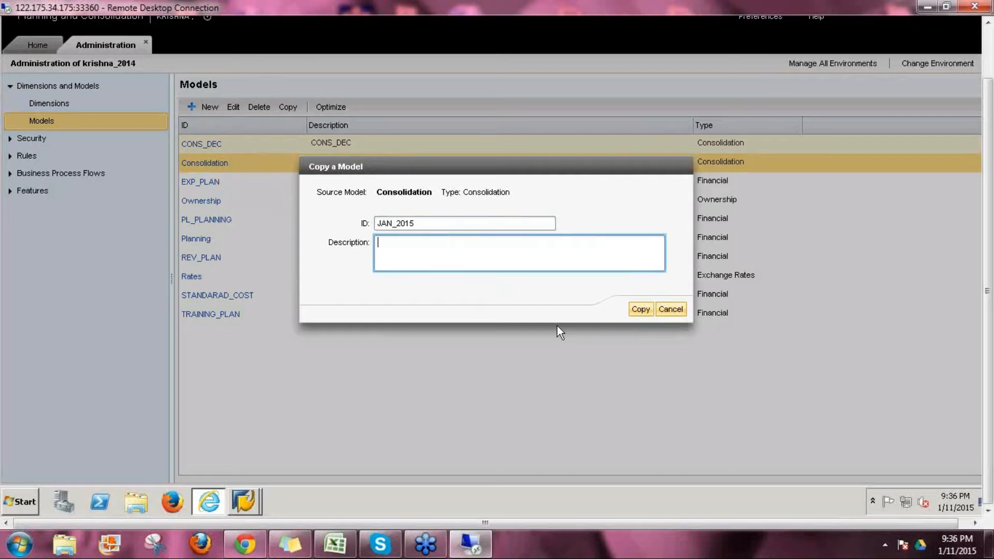
pyautogui.hotkey('ctrl', 'v')
pyautogui.click(641, 309)
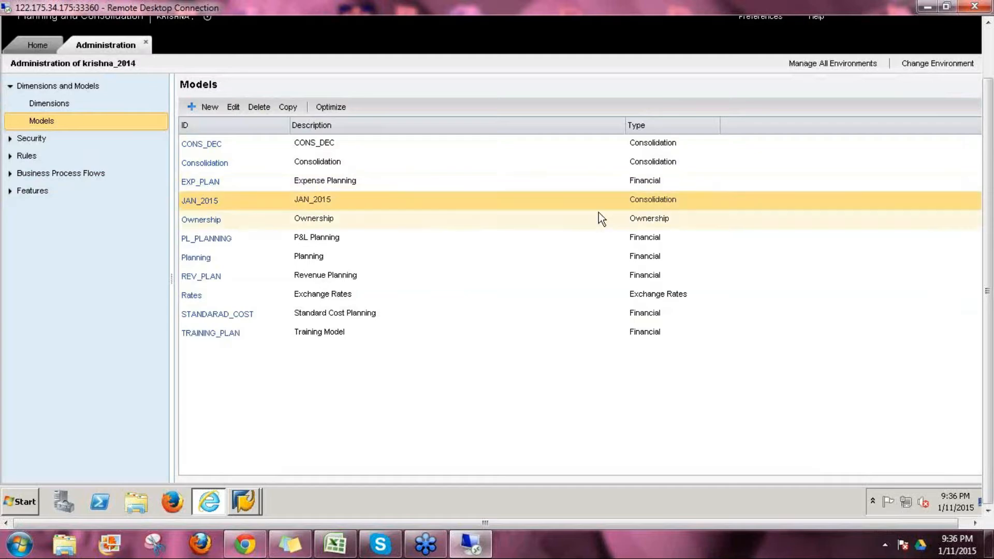
pyautogui.click(660, 206)
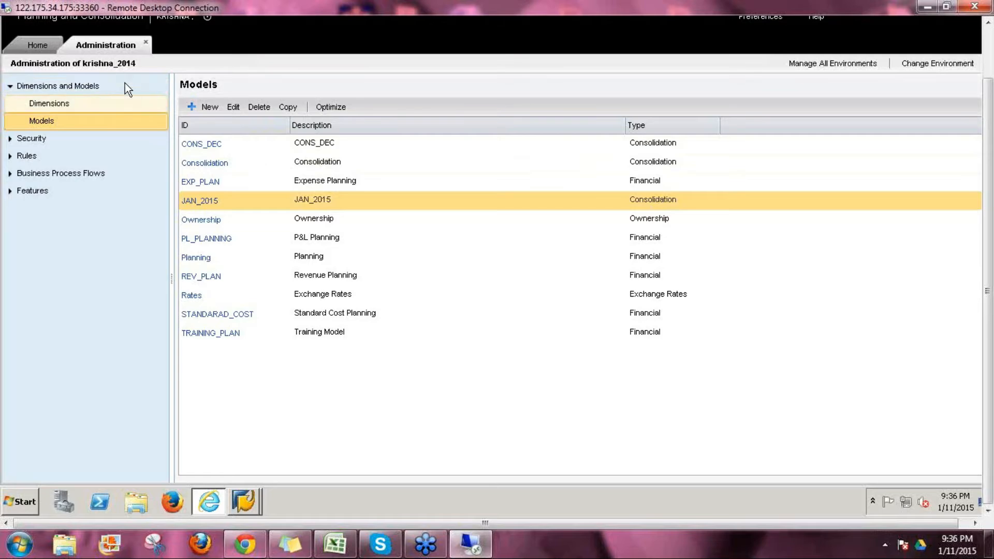
# Switch to the SAP workbench, refresh the InfoProvider tree and look for the JAN_2015 cube under the KRISHNA_2014 environment.
pyautogui.click(245, 486)
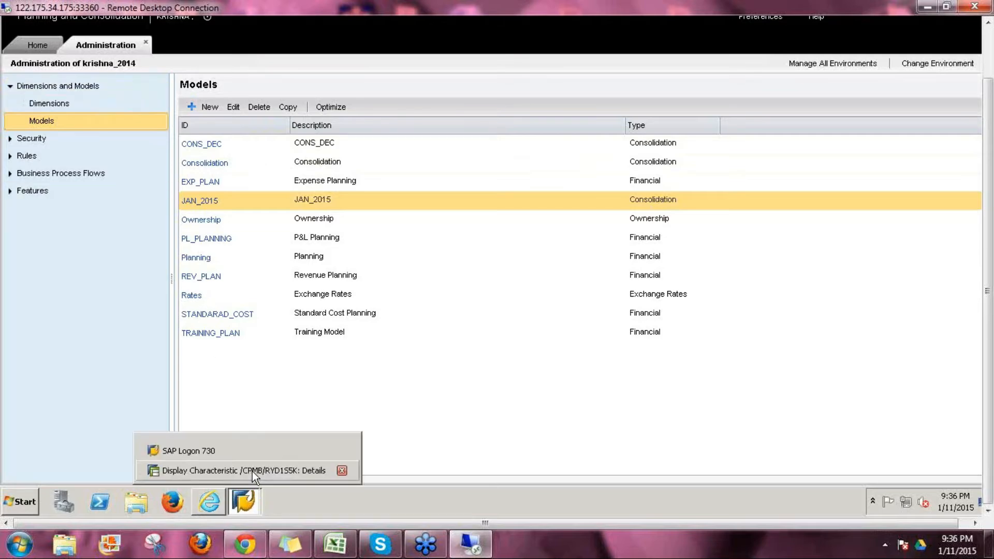
pyautogui.click(243, 470)
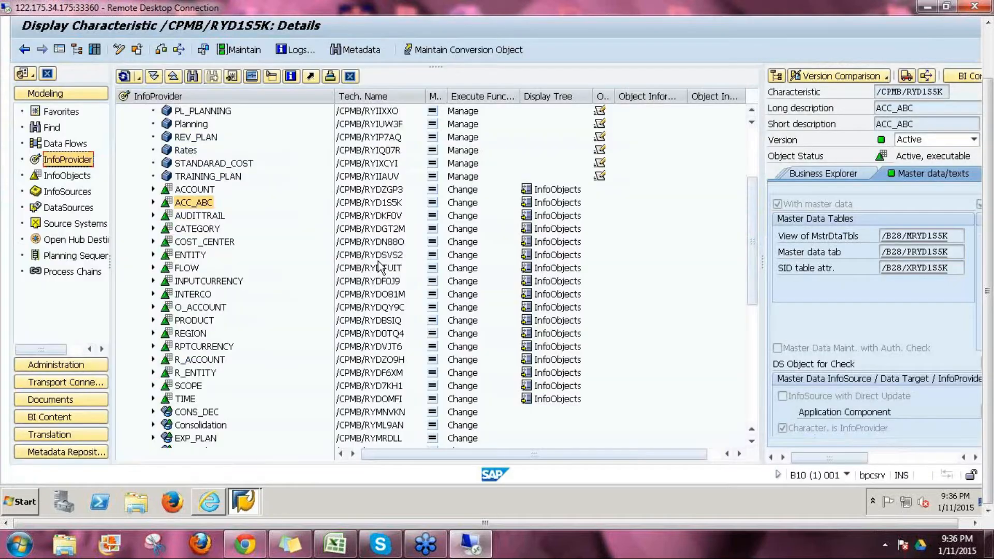
pyautogui.moveTo(988, 343); pyautogui.dragTo(988, 290)
pyautogui.click(126, 135)
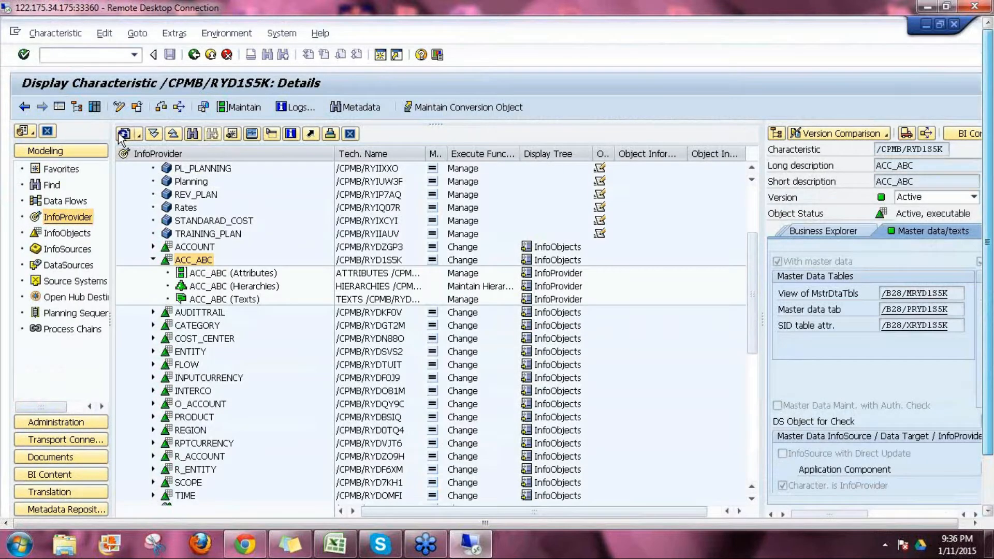
pyautogui.moveTo(751, 263); pyautogui.dragTo(751, 194)
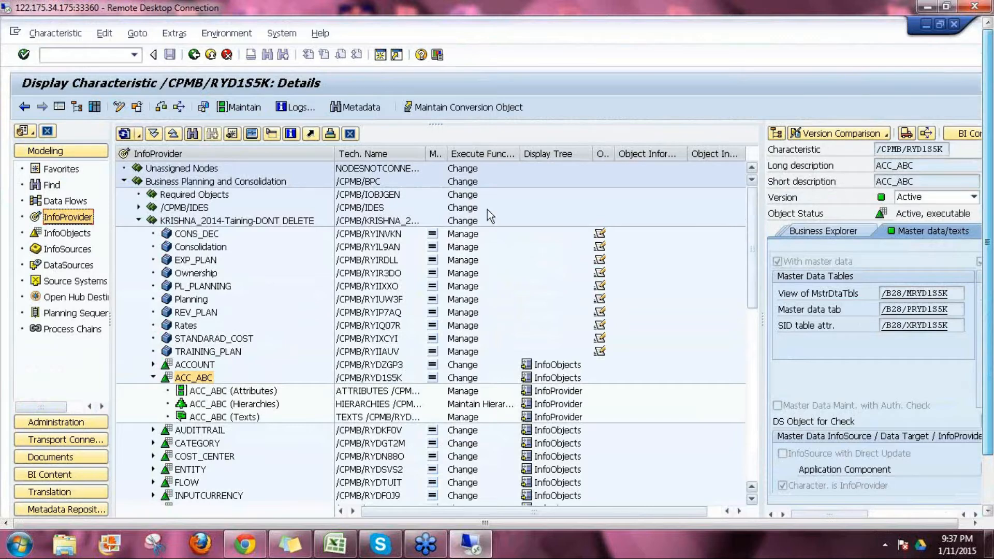
# Exit the characteristic display and the workbench, and log off from the SAP session.
pyautogui.click(211, 55)
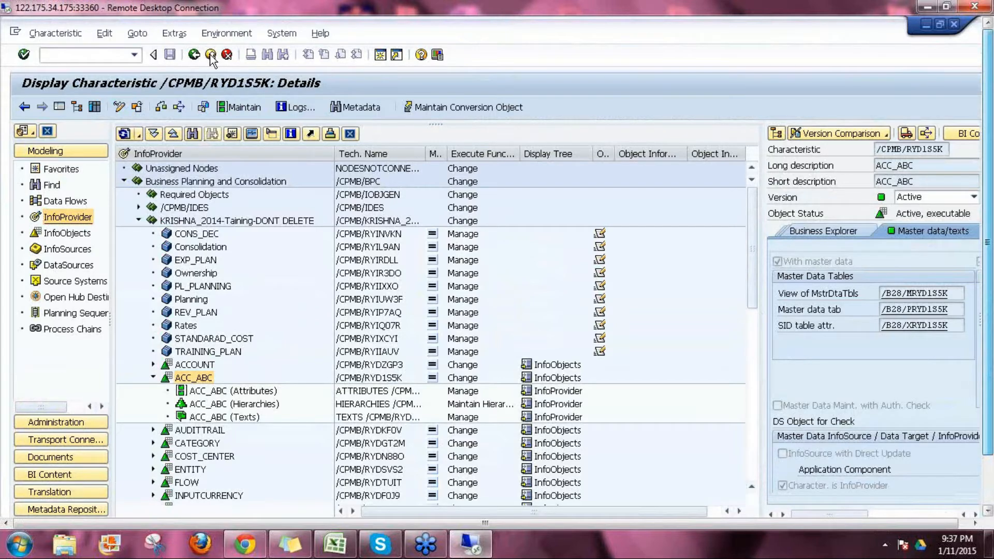
pyautogui.click(211, 55)
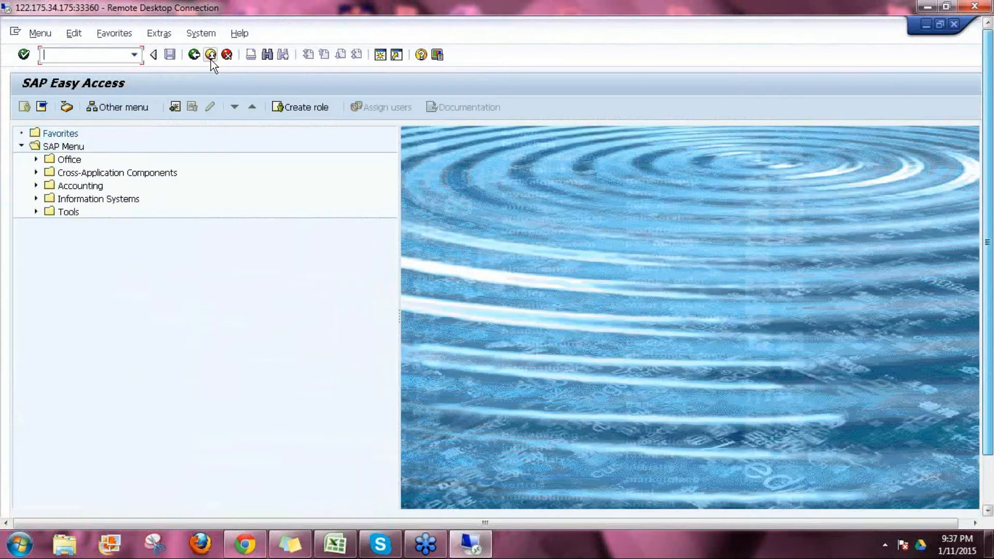
pyautogui.click(211, 58)
pyautogui.click(140, 286)
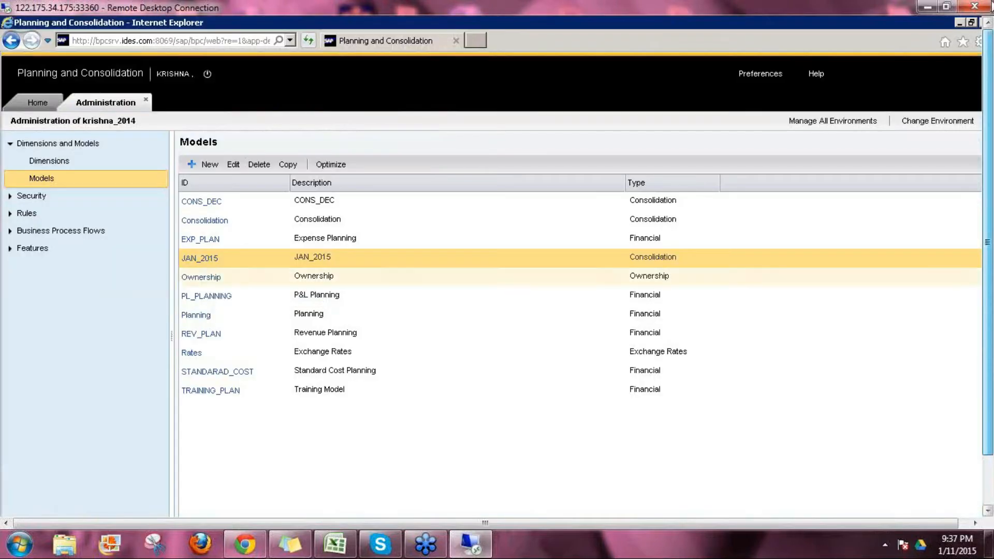
# Minimize the browser and log on to the BPC system from SAP Logon, entering the user name and account password.
pyautogui.click(958, 22)
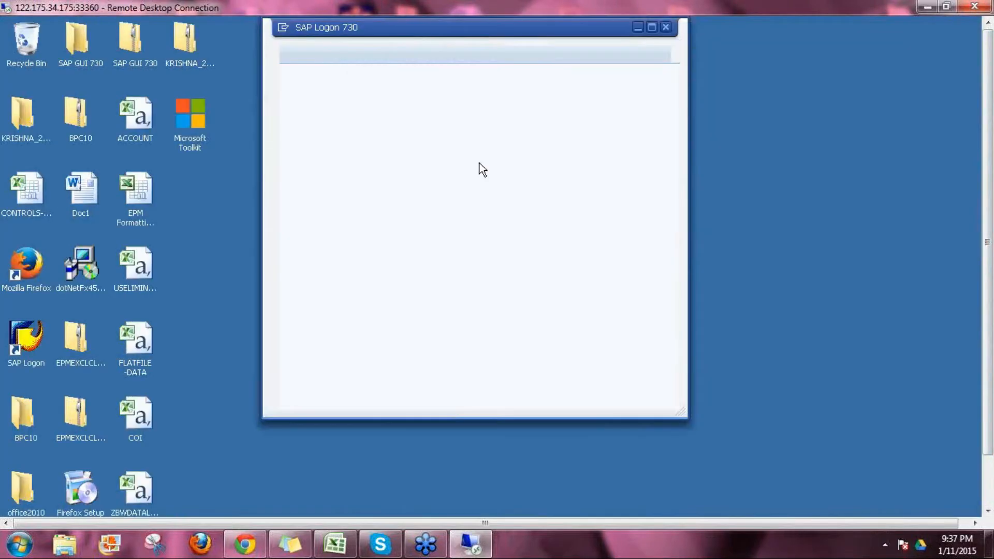
pyautogui.click(437, 86)
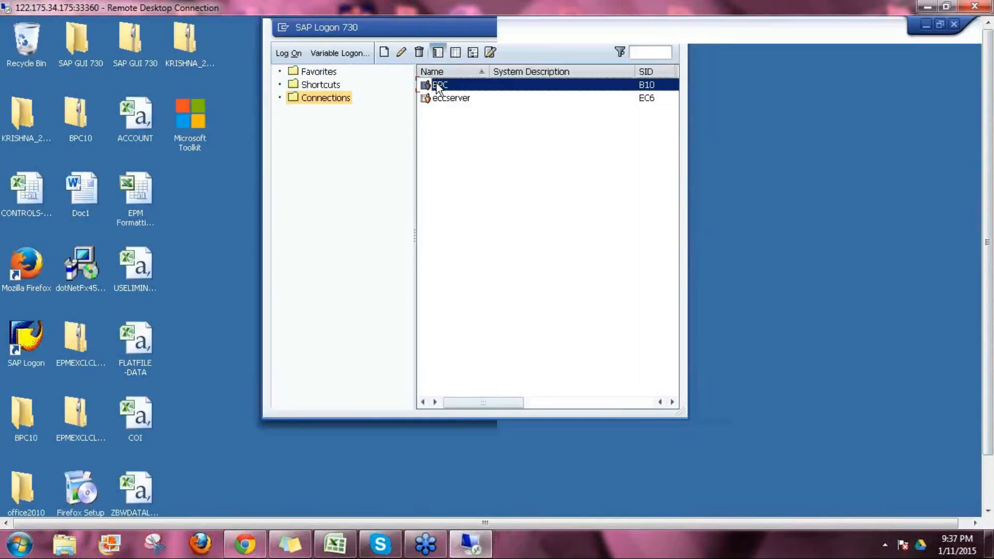
pyautogui.doubleClick(437, 85)
pyautogui.write('rishna')
pyautogui.press('Home')
pyautogui.write('k')
pyautogui.press('Tab')
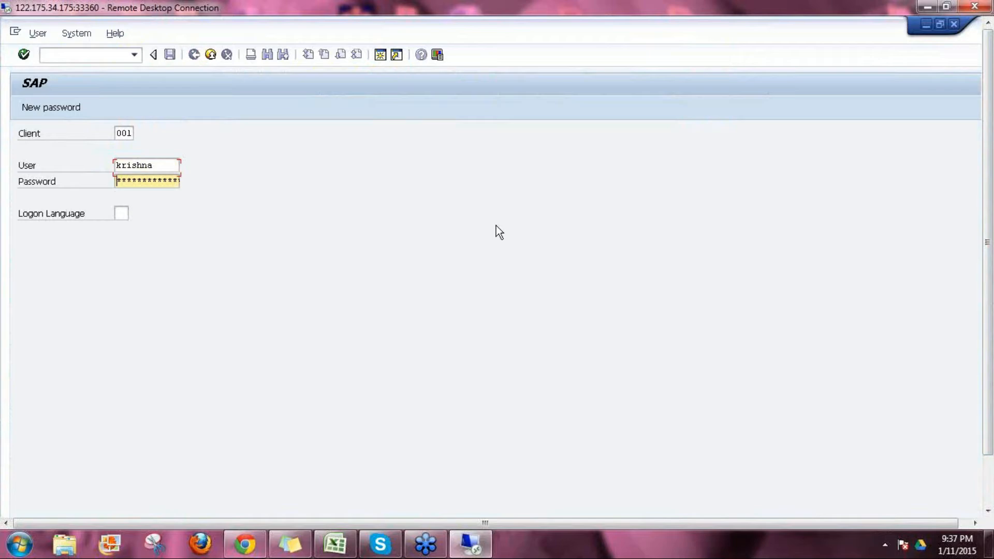
pyautogui.write('*******')
pyautogui.press('Return')
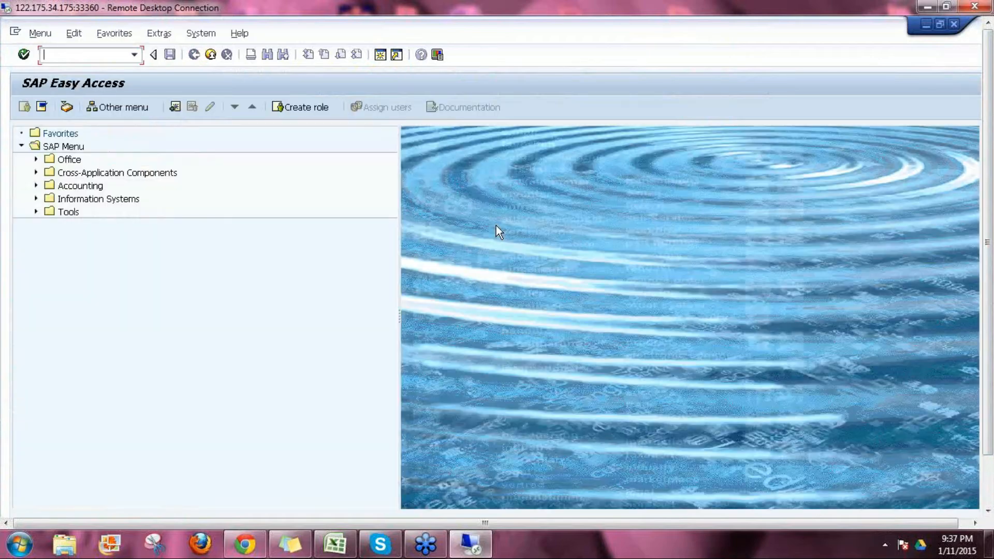
# Run transaction rsa1 and select the JAN_2015 cube under the KRISHNA_2014 environment in the InfoProvider tree.
pyautogui.write('rsa1')
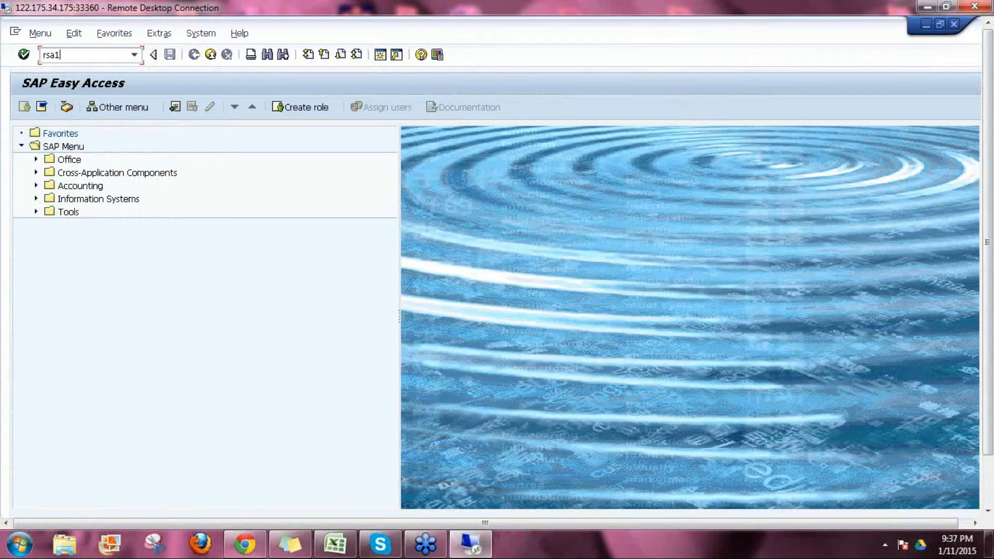
pyautogui.press('Return')
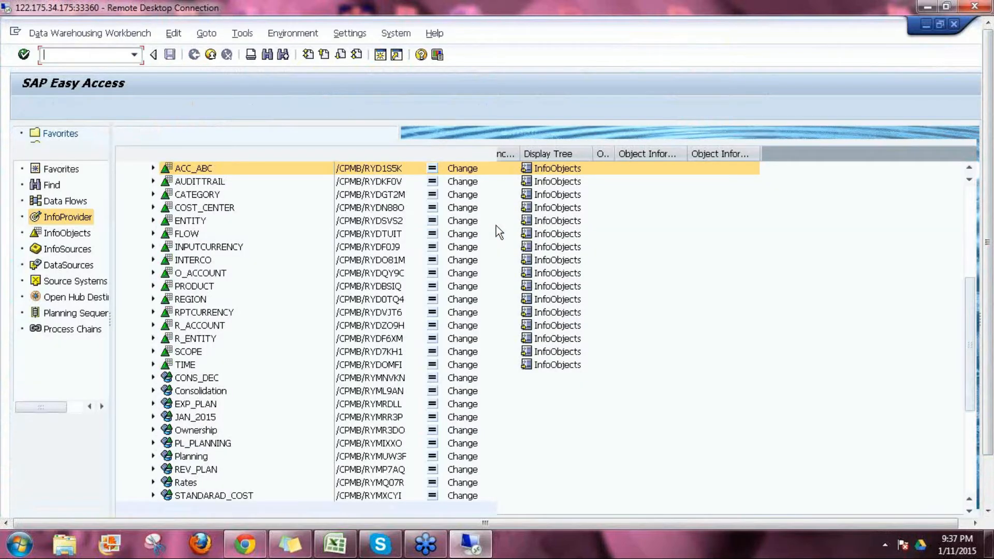
pyautogui.moveTo(967, 324); pyautogui.dragTo(964, 176)
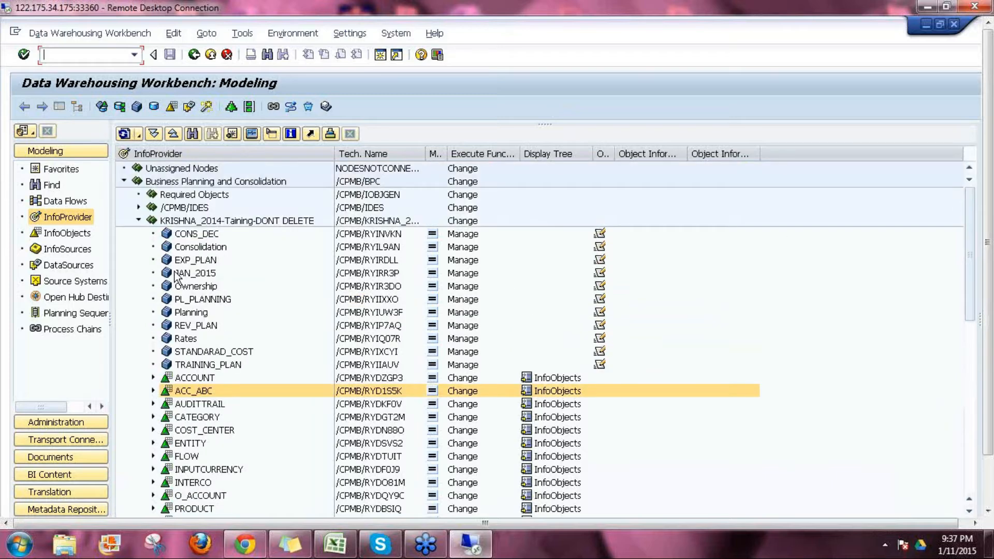
pyautogui.click(203, 274)
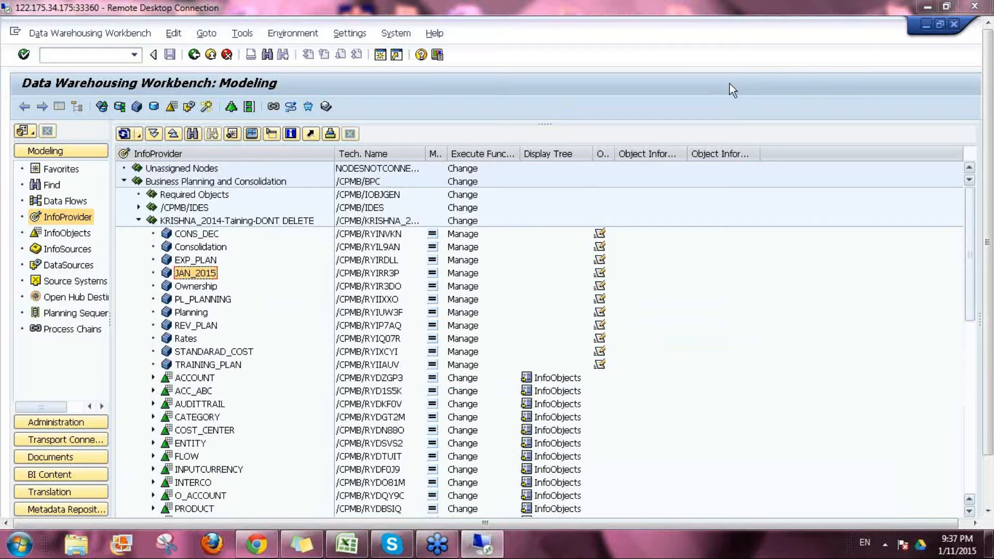
# Switch to Planning and Consolidation and open the members of dimension ACC_ABC, followed by the dimension's structure.
pyautogui.click(926, 24)
pyautogui.moveTo(991, 344); pyautogui.dragTo(985, 407)
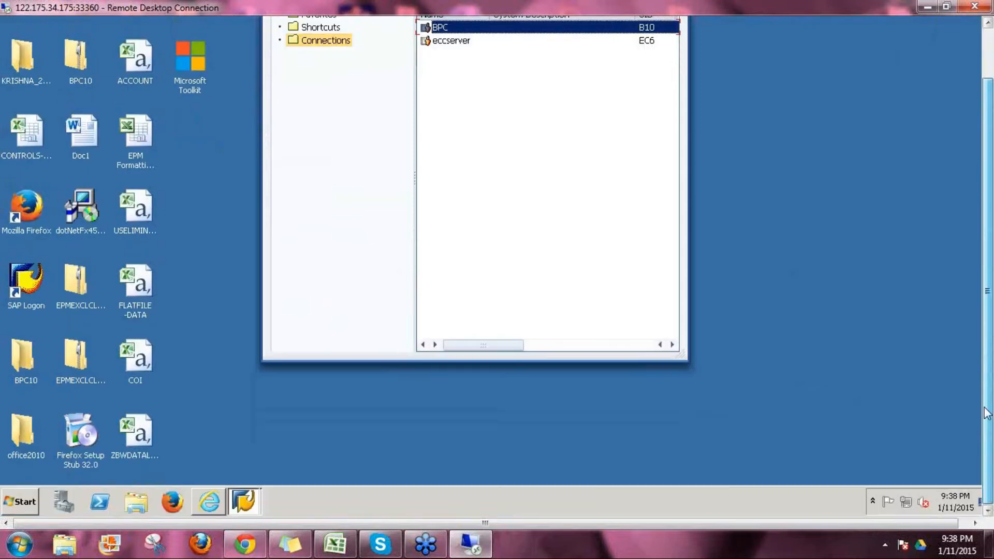
pyautogui.click(202, 502)
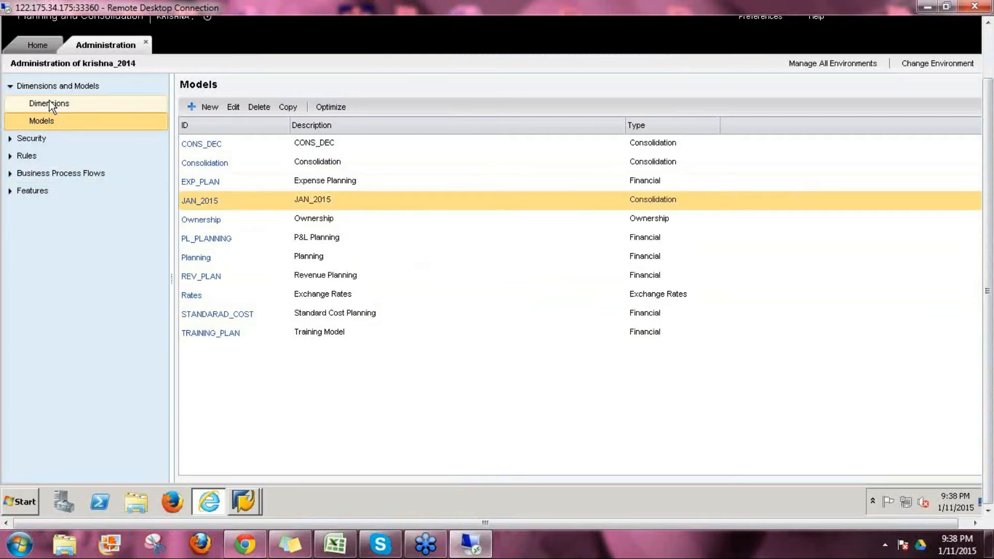
pyautogui.click(75, 110)
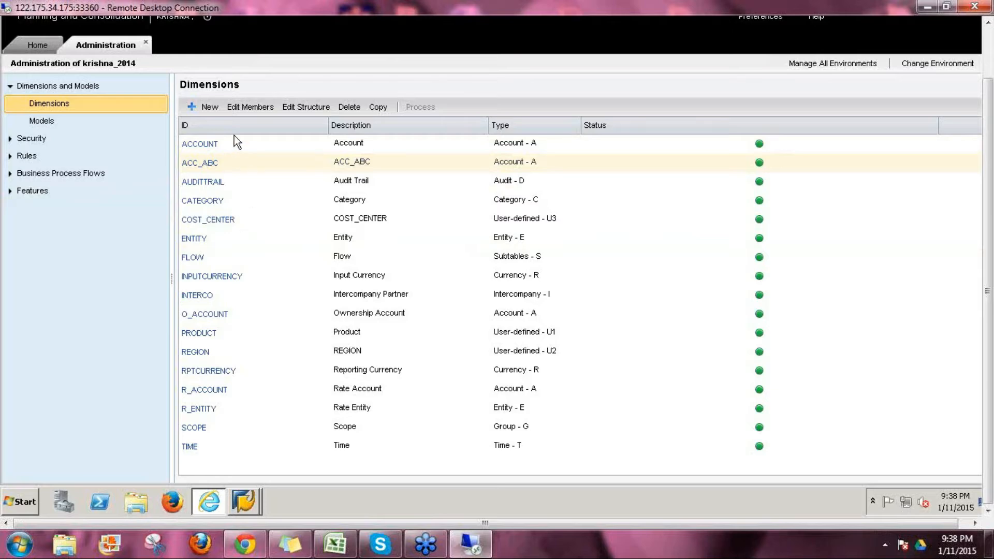
pyautogui.click(238, 163)
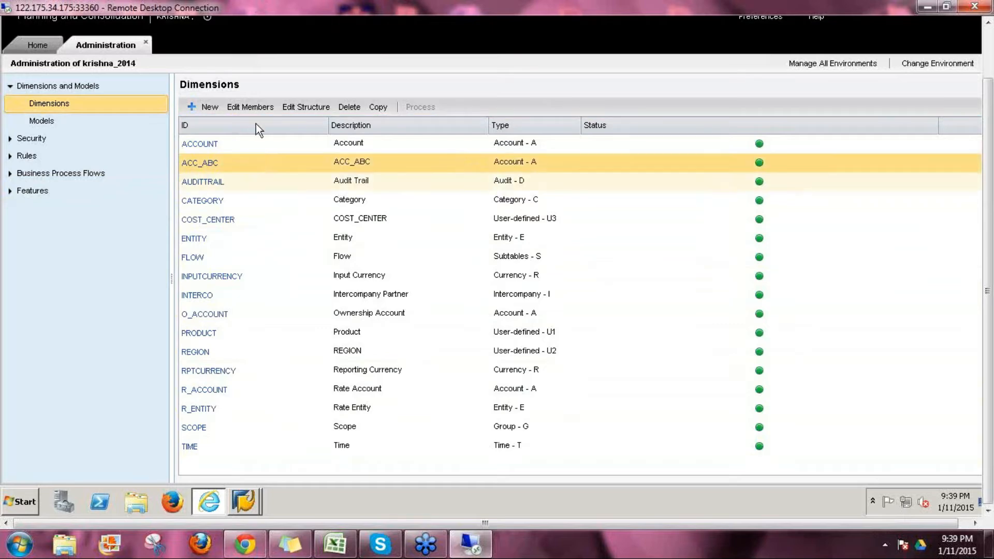
pyautogui.click(248, 107)
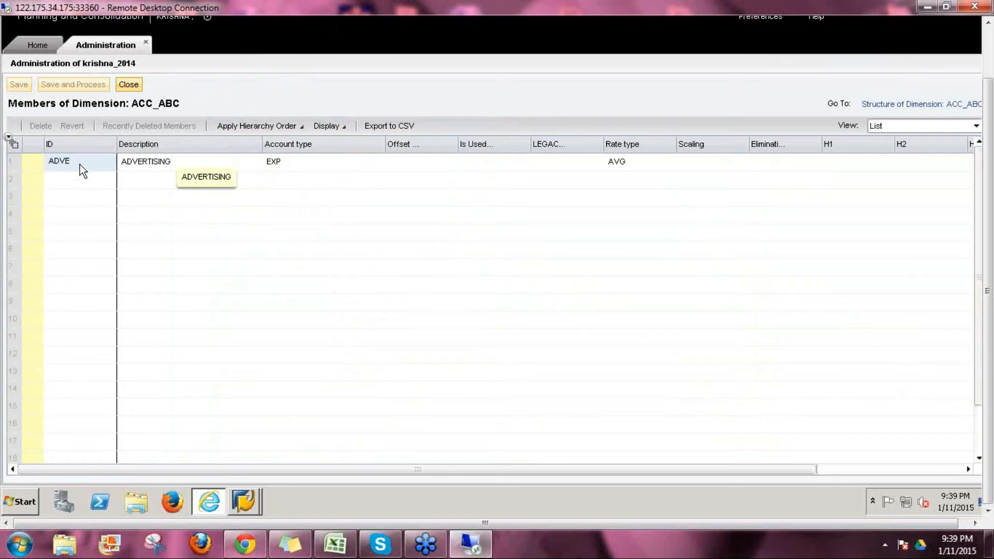
pyautogui.click(80, 182)
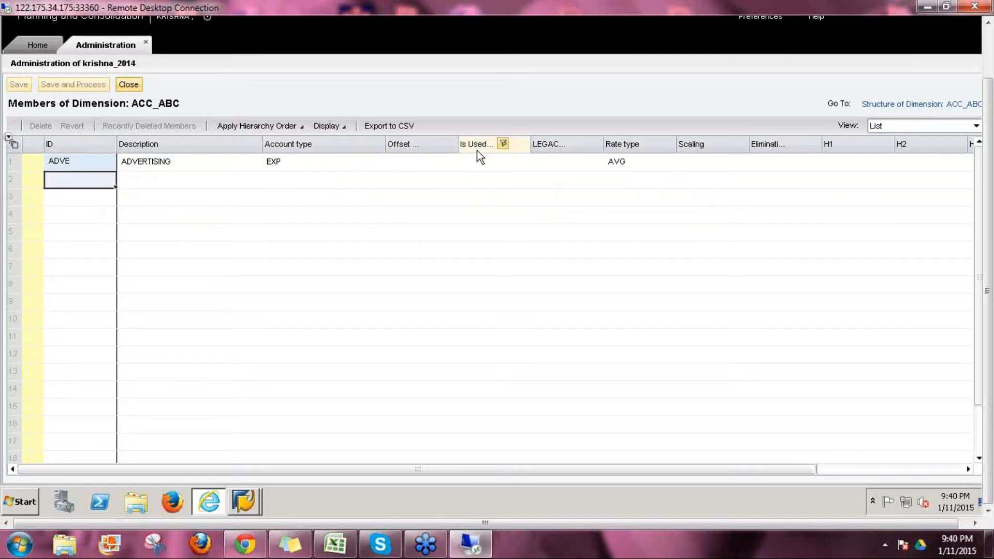
pyautogui.click(896, 109)
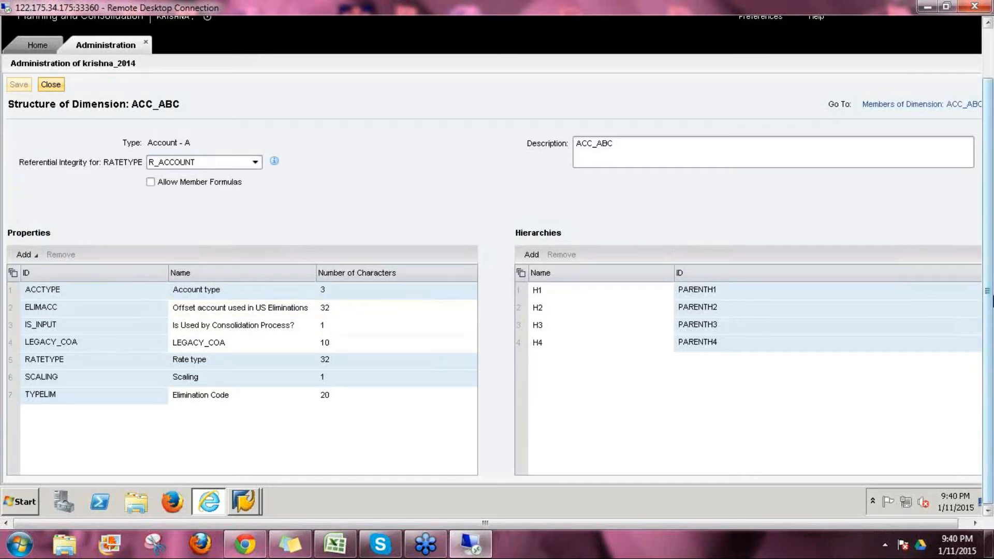
pyautogui.click(982, 254)
pyautogui.click(870, 277)
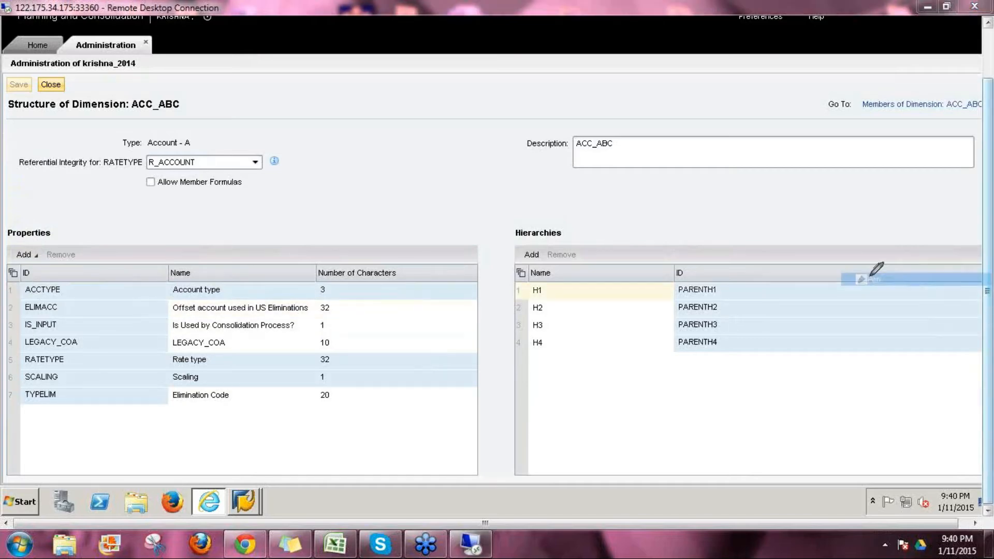
pyautogui.moveTo(6, 239)
pyautogui.mouseDown()
pyautogui.moveTo(56, 243)
pyautogui.moveTo(52, 213)
pyautogui.moveTo(11, 215)
pyautogui.moveTo(8, 239)
pyautogui.mouseUp()
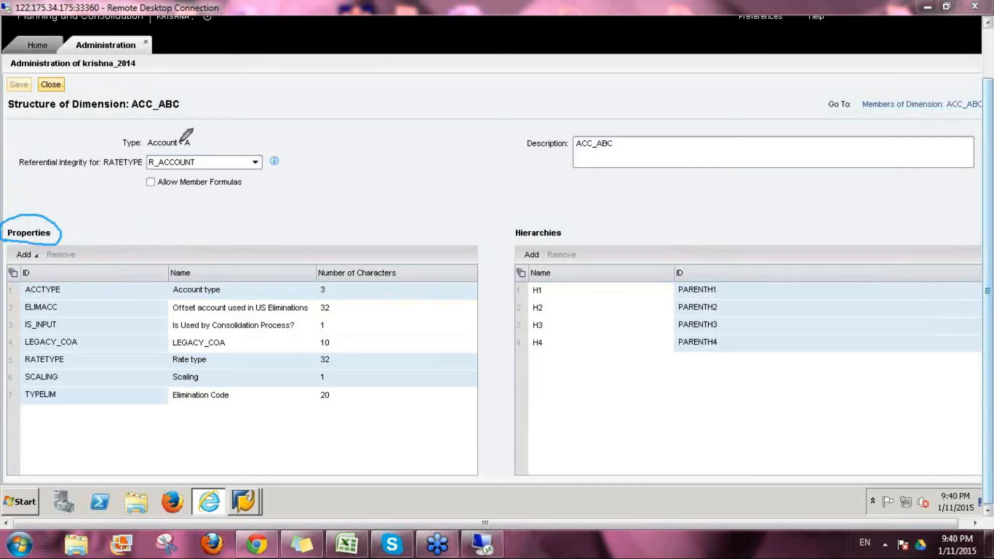
pyautogui.moveTo(146, 149); pyautogui.dragTo(188, 151)
pyautogui.moveTo(21, 299)
pyautogui.mouseDown()
pyautogui.moveTo(345, 300)
pyautogui.moveTo(370, 245)
pyautogui.mouseUp()
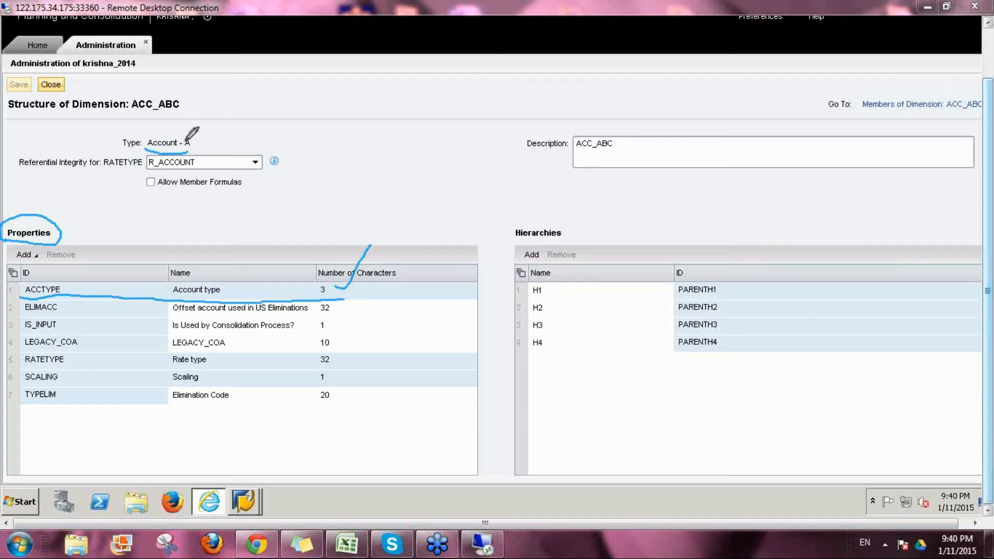
pyautogui.moveTo(167, 125); pyautogui.dragTo(189, 119)
pyautogui.moveTo(336, 361); pyautogui.dragTo(363, 346)
pyautogui.moveTo(336, 381); pyautogui.dragTo(373, 357)
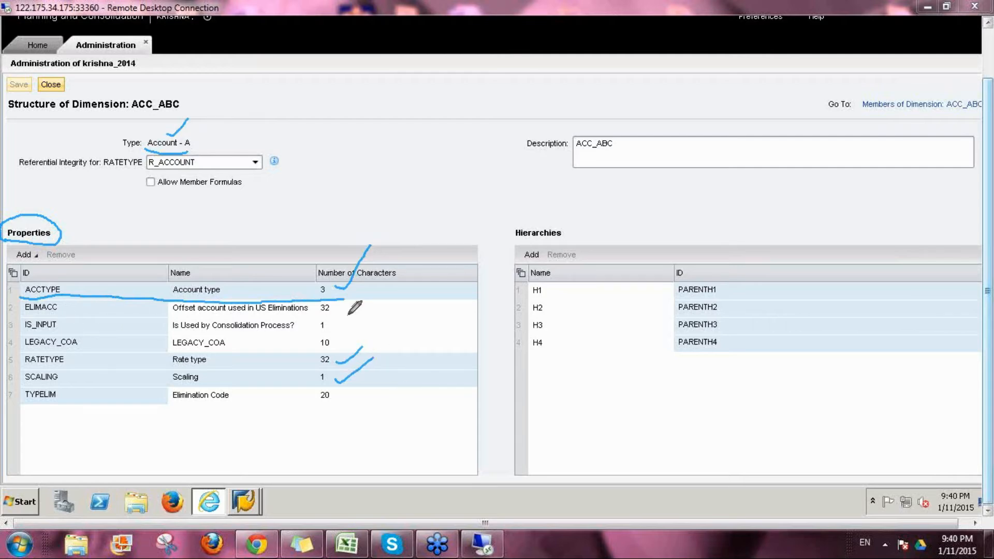
pyautogui.moveTo(336, 309)
pyautogui.mouseDown()
pyautogui.moveTo(365, 296)
pyautogui.moveTo(341, 345)
pyautogui.moveTo(376, 317)
pyautogui.mouseUp()
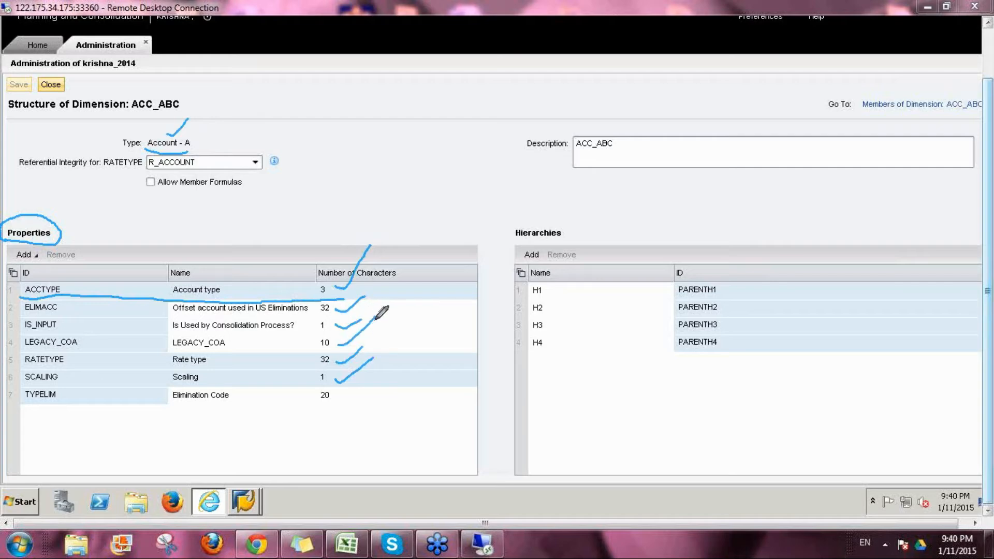
pyautogui.moveTo(338, 395)
pyautogui.mouseDown()
pyautogui.moveTo(358, 400)
pyautogui.moveTo(387, 383)
pyautogui.mouseUp()
pyautogui.click(885, 338)
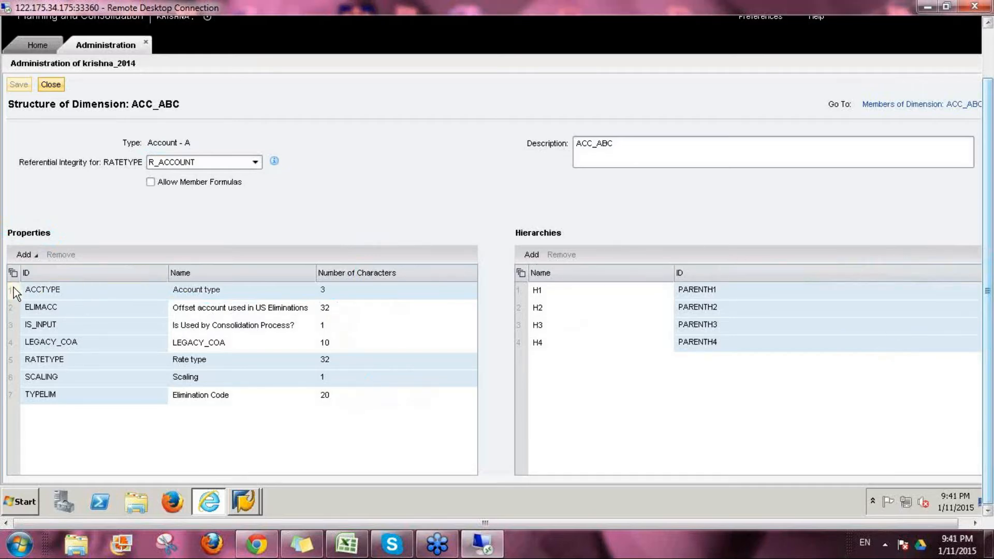
# Check whether the ACCTYPE and ELIMACC properties in the ACC_ABC structure can be selected for removal.
pyautogui.click(126, 287)
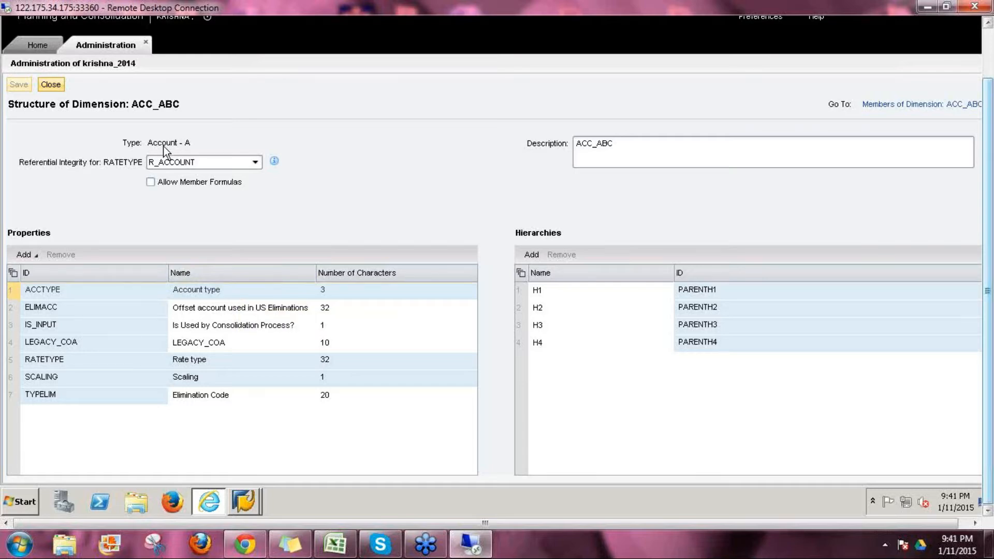
pyautogui.click(10, 309)
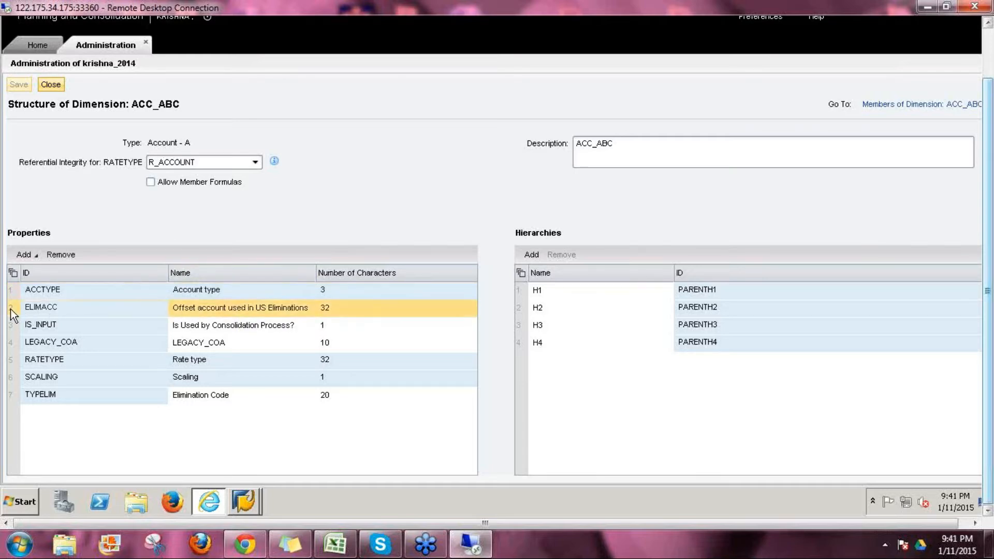
# Remove the ELIMACC property from dimension ACC_ABC, save the structure, and open the dimension's members.
pyautogui.click(55, 255)
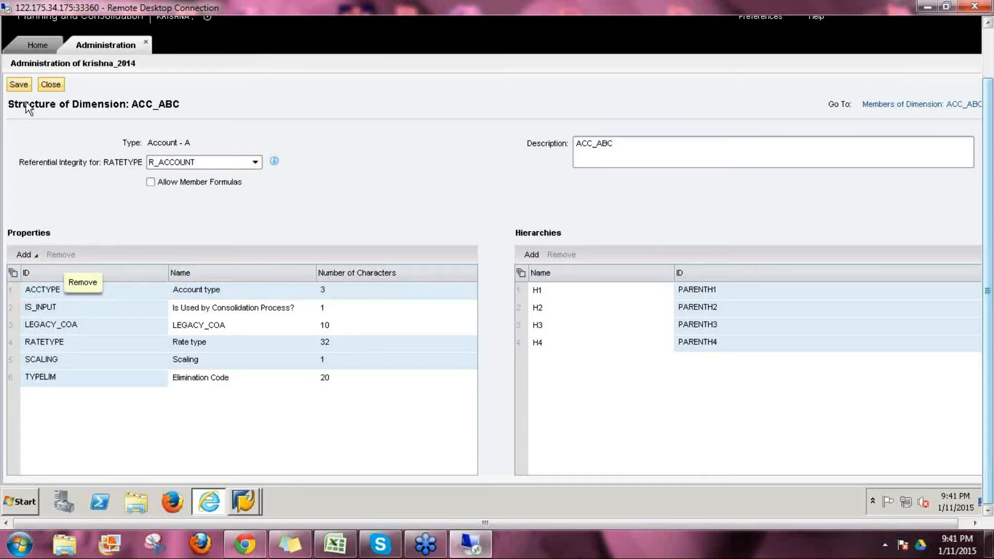
pyautogui.click(17, 85)
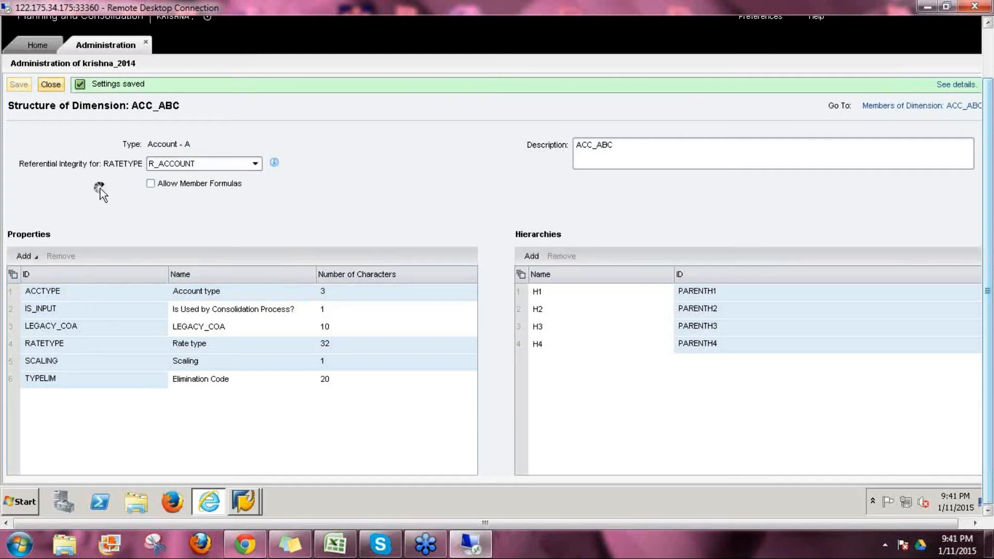
pyautogui.click(881, 106)
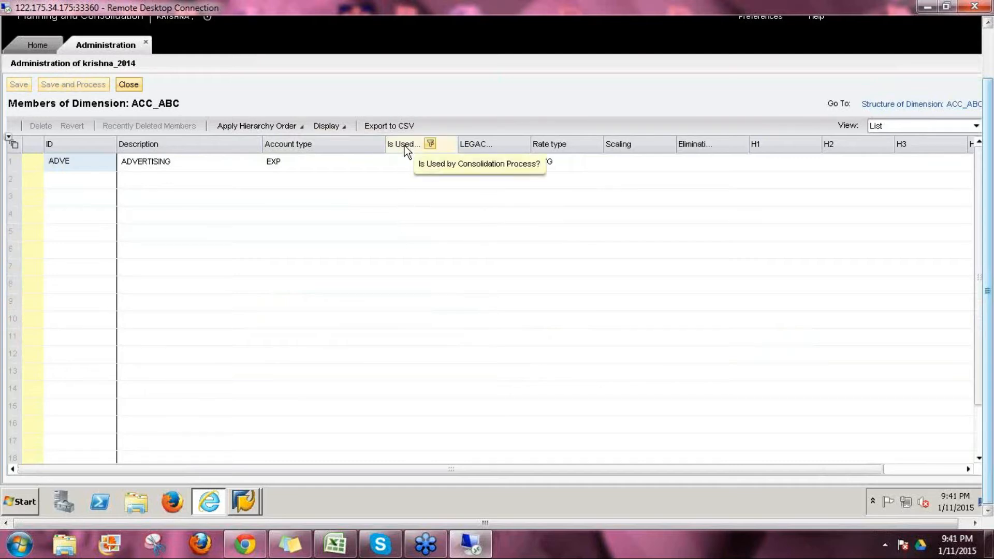
# Return to the structure of ACC_ABC and add a new property with ID and name GAAP and 10 characters.
pyautogui.click(909, 109)
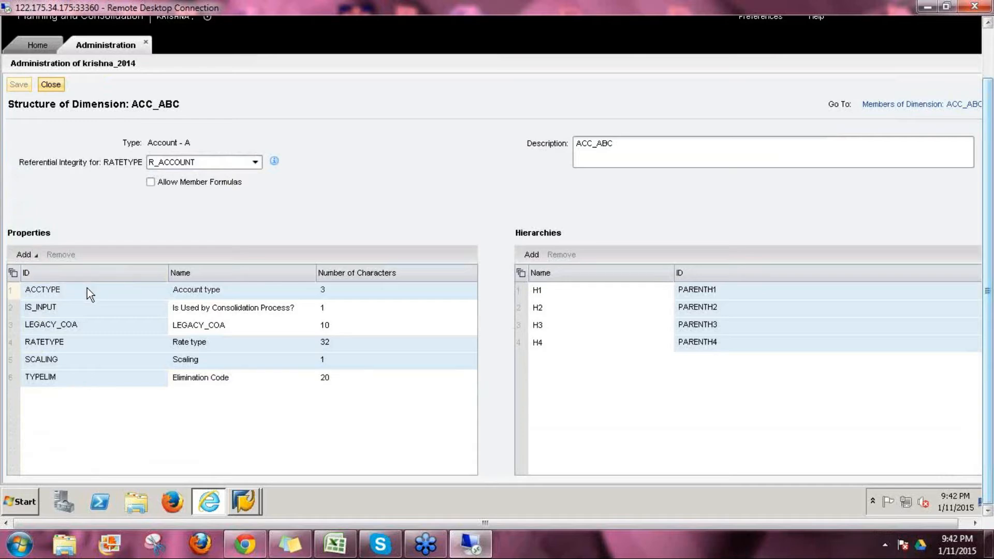
pyautogui.click(37, 256)
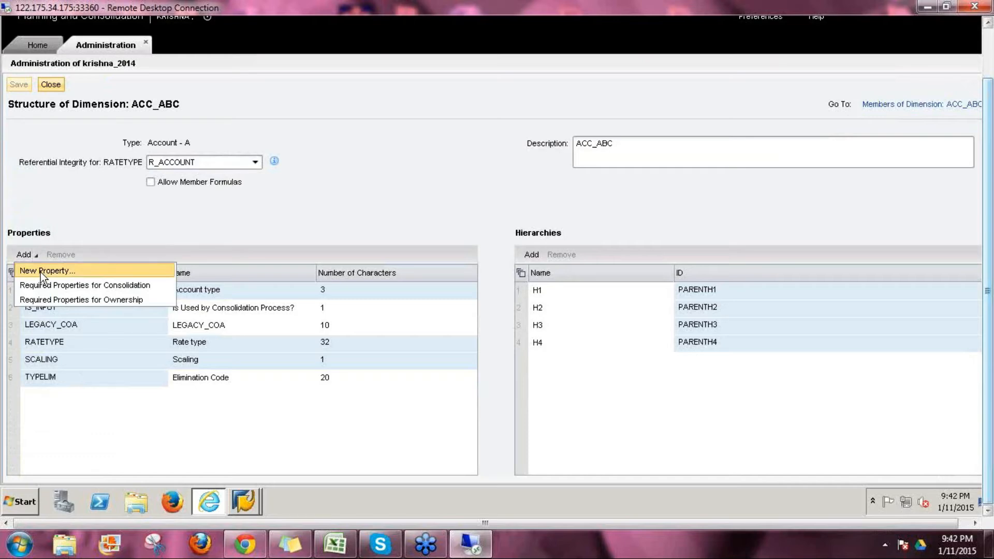
pyautogui.click(40, 272)
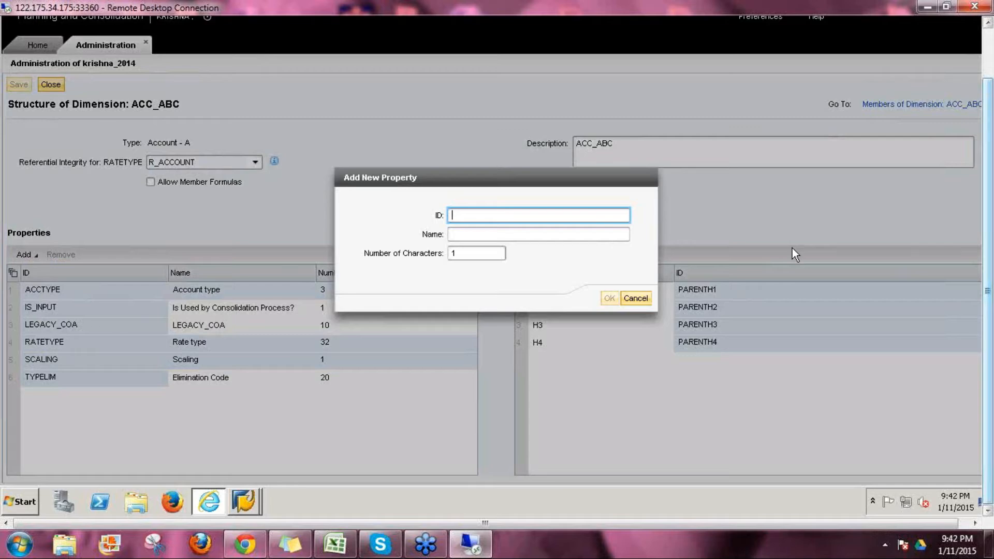
pyautogui.write('GAAP')
pyautogui.press('Tab')
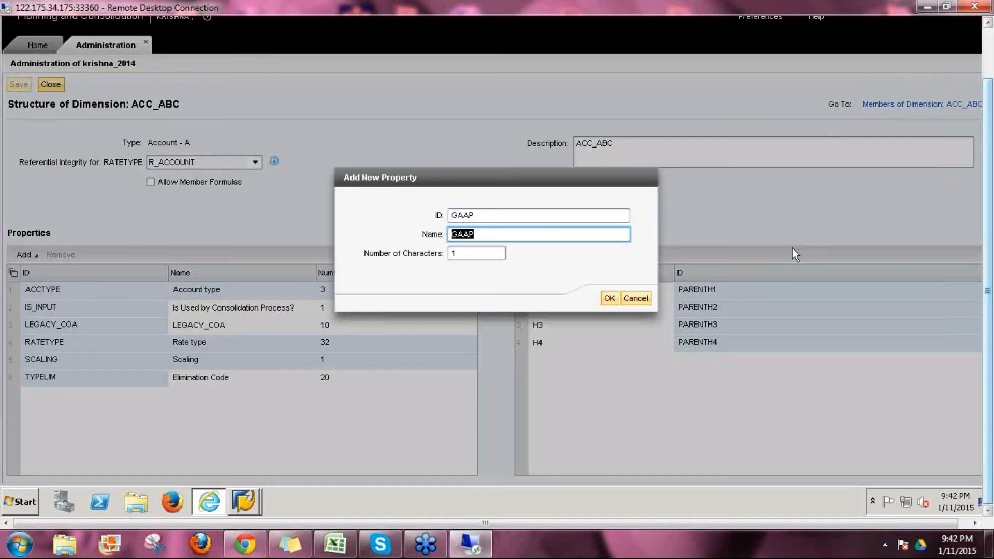
pyautogui.press('Right')
pyautogui.press('Tab')
pyautogui.press('Right')
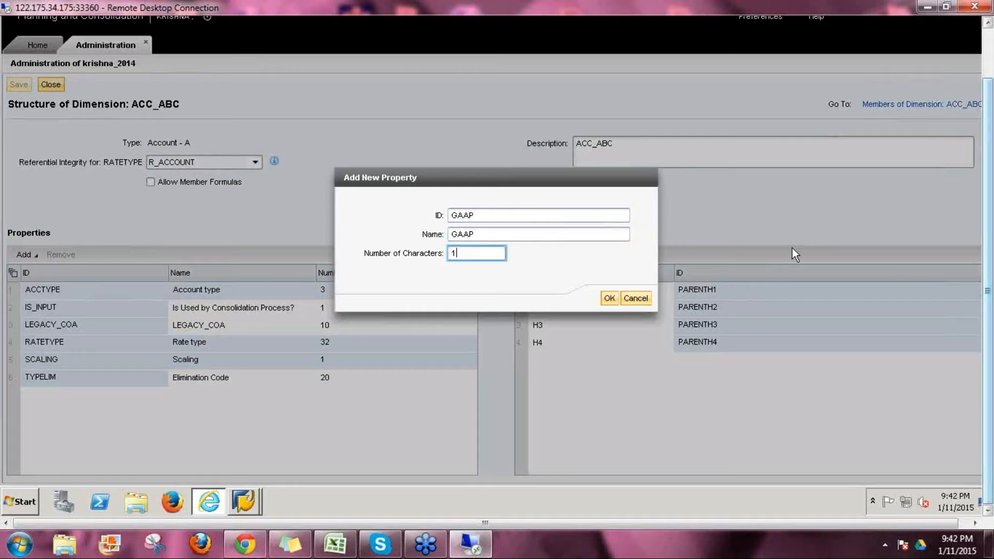
pyautogui.write('0')
pyautogui.click(610, 298)
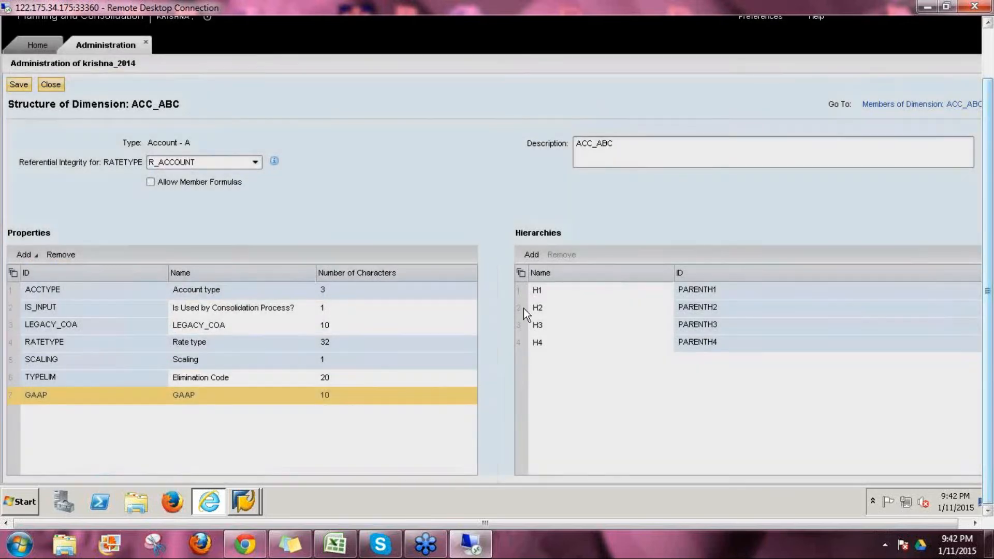
# Examine the hierarchies H2, H3 and H4 and the PARENTH IDs assigned to the hierarchies.
pyautogui.click(522, 309)
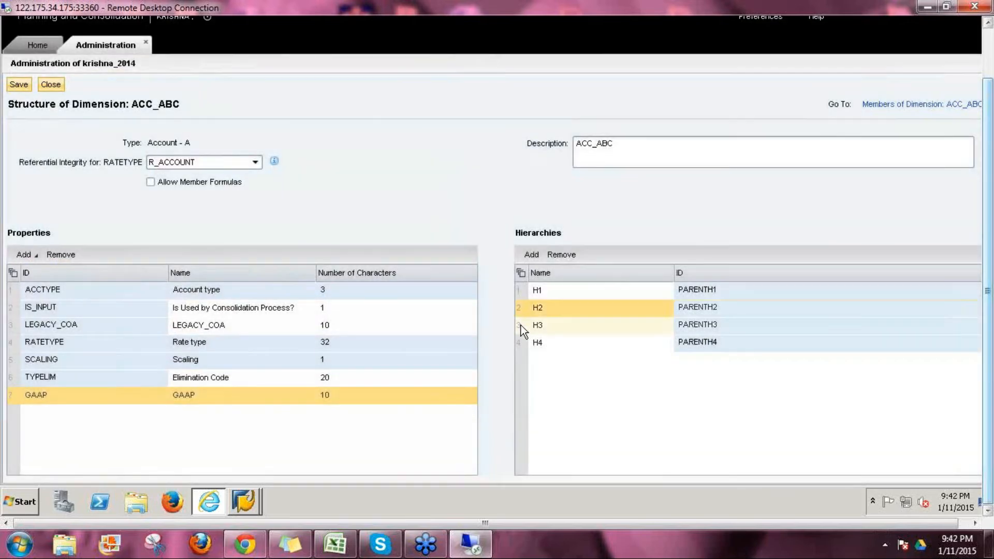
pyautogui.keyDown('ctrl'); pyautogui.click(523, 327); pyautogui.keyUp('ctrl')
pyautogui.keyDown('ctrl'); pyautogui.click(521, 343); pyautogui.keyUp('ctrl')
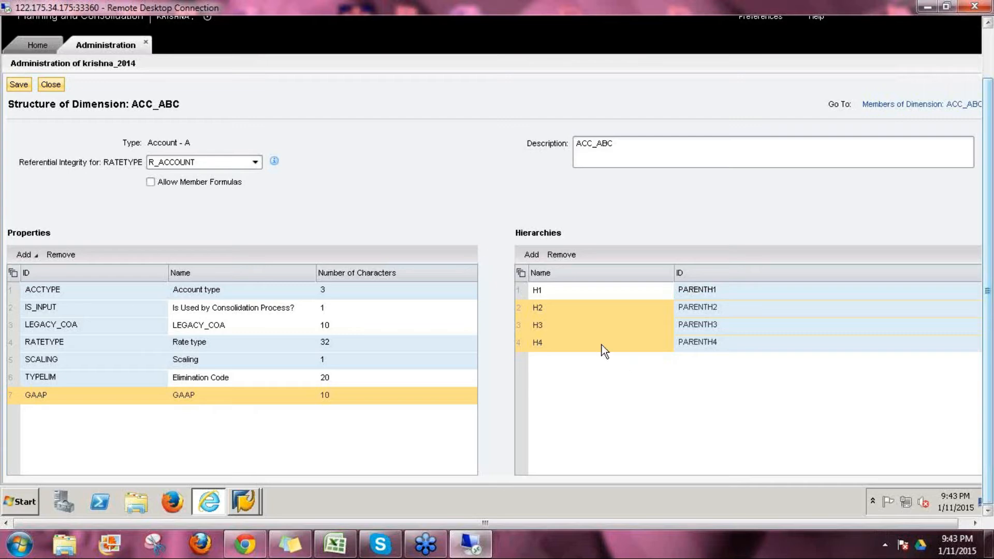
pyautogui.click(691, 290)
pyautogui.click(698, 305)
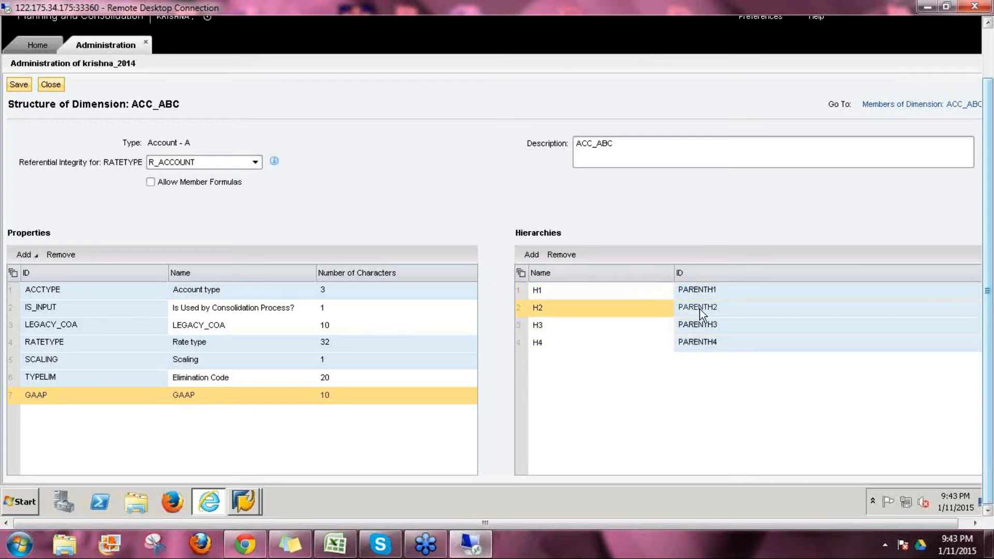
pyautogui.click(703, 324)
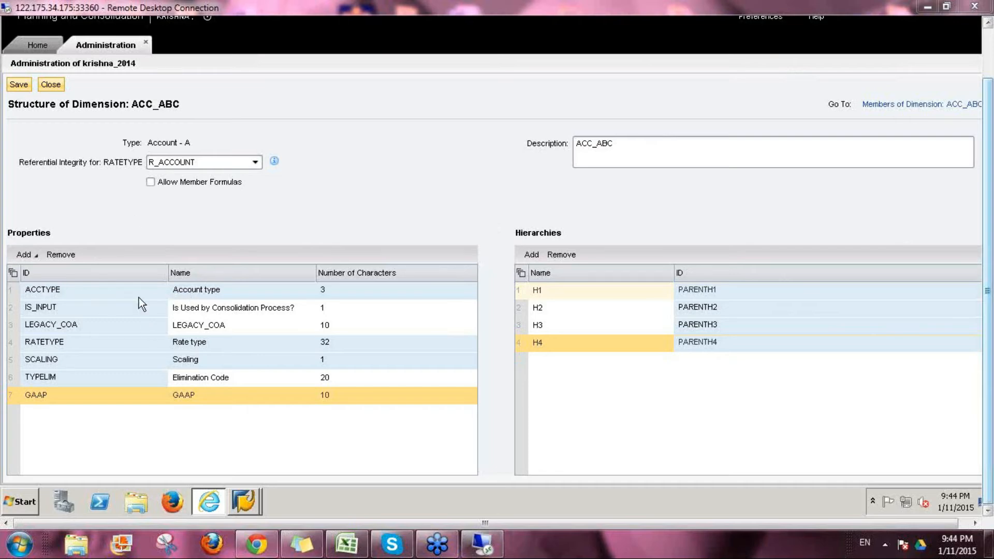
# Remove the IS_INPUT property from the ACC_ABC properties.
pyautogui.click(36, 254)
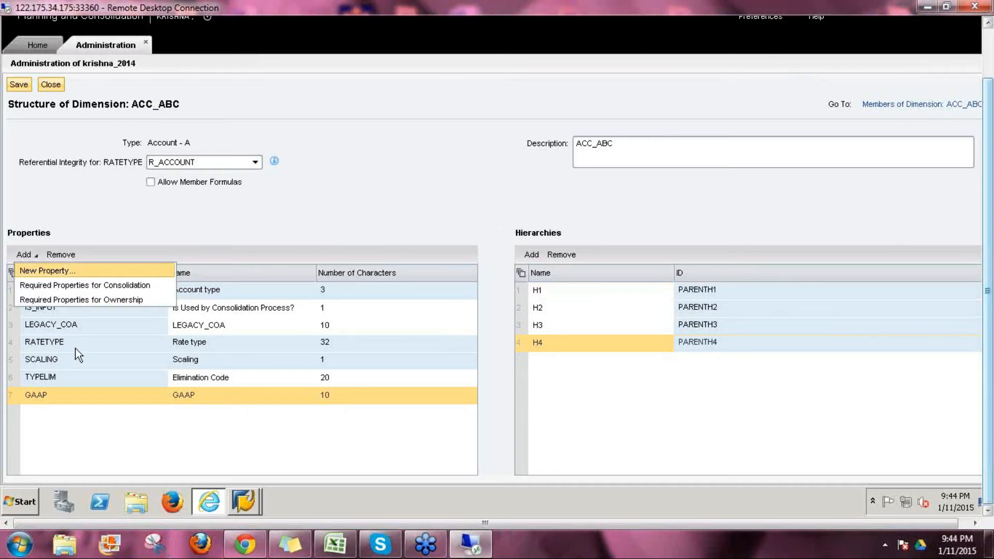
pyautogui.click(195, 396)
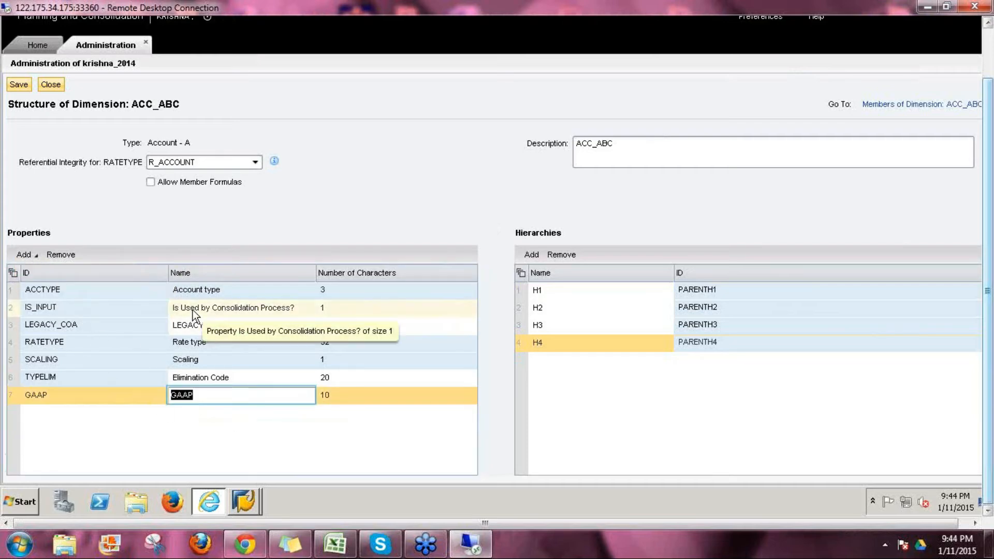
pyautogui.click(13, 309)
pyautogui.click(64, 254)
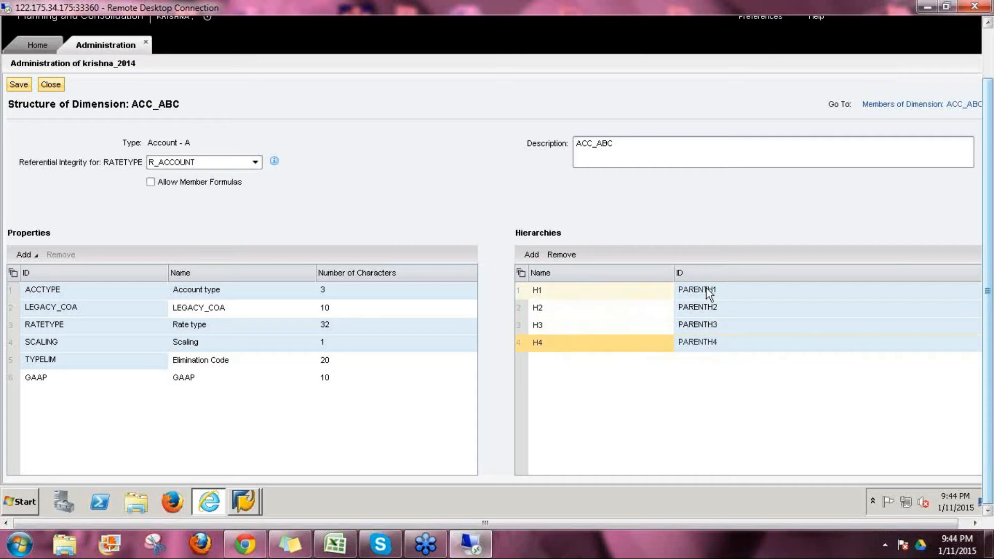
# Add a new hierarchy named H5 to dimension ACC_ABC and save the structure.
pyautogui.doubleClick(547, 309)
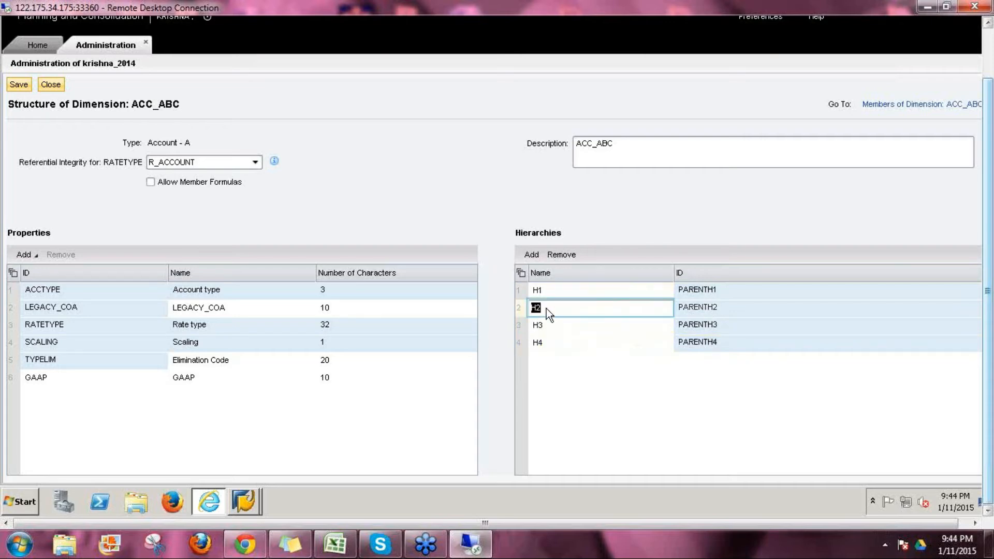
pyautogui.click(711, 310)
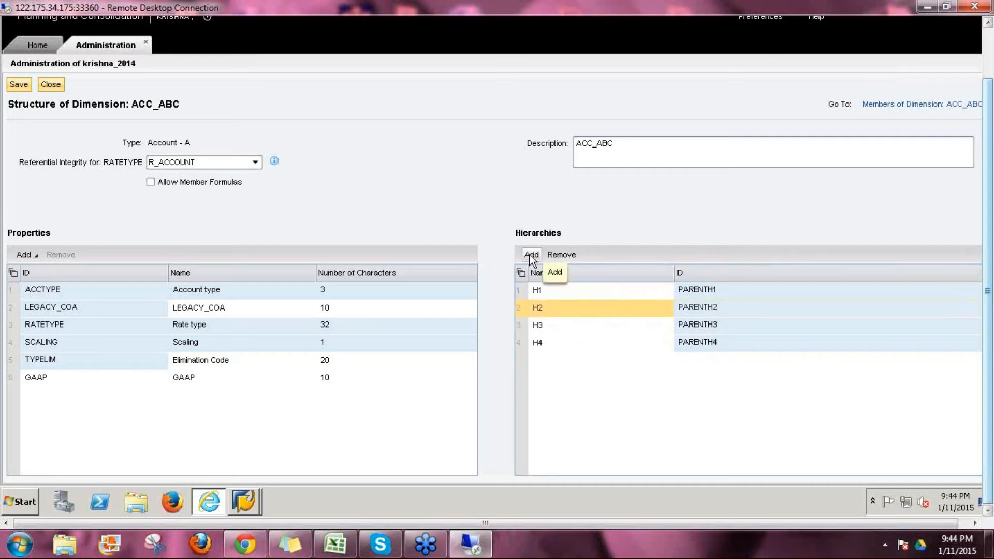
pyautogui.write('H5')
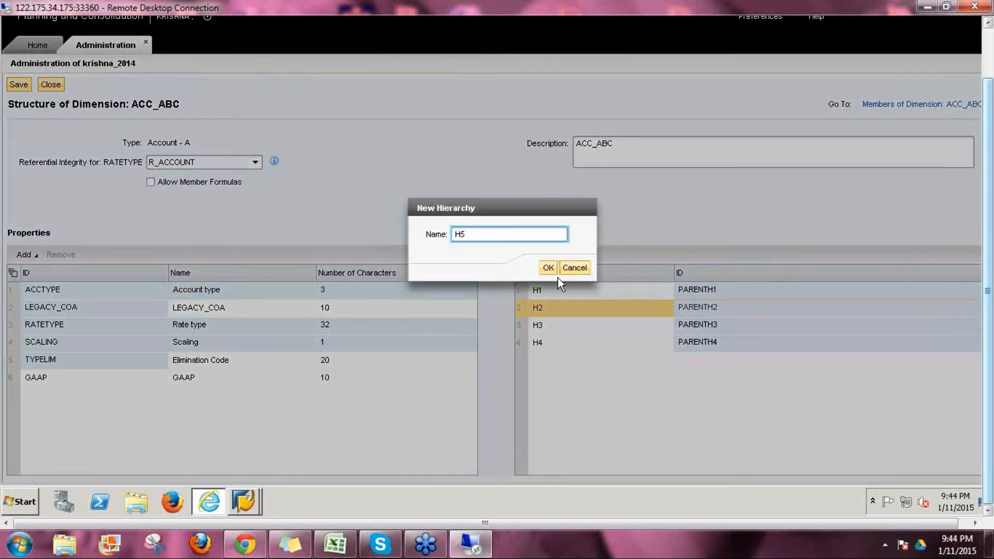
pyautogui.click(548, 267)
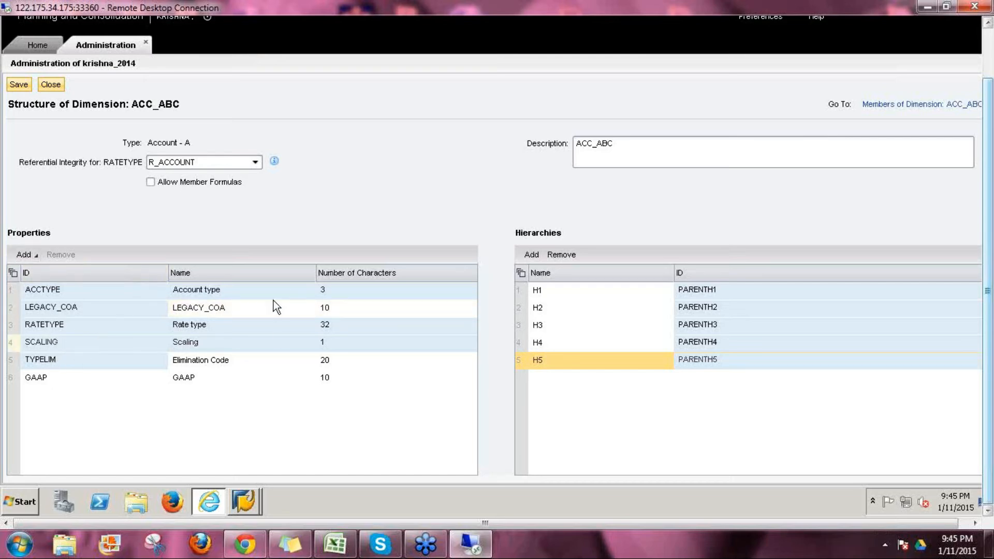
pyautogui.click(631, 153)
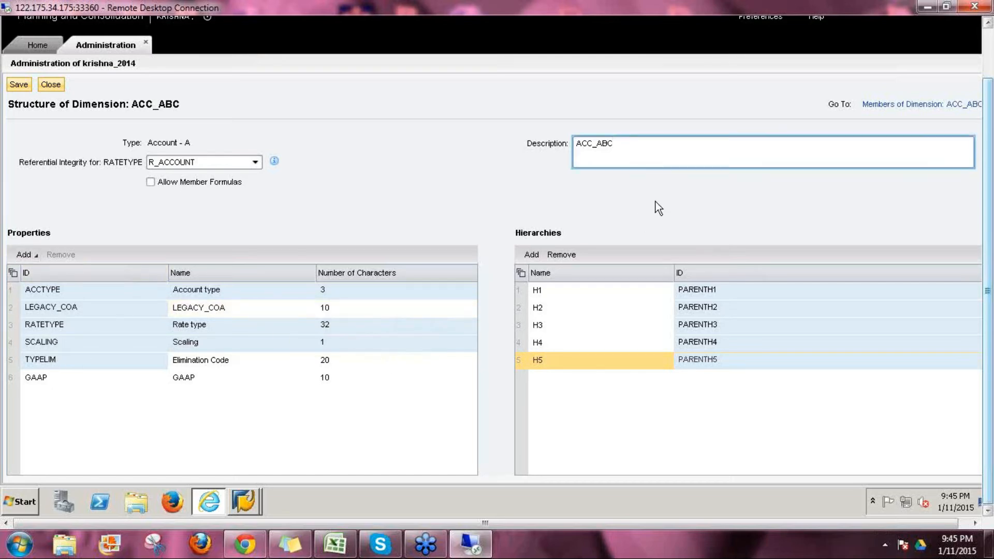
pyautogui.click(19, 85)
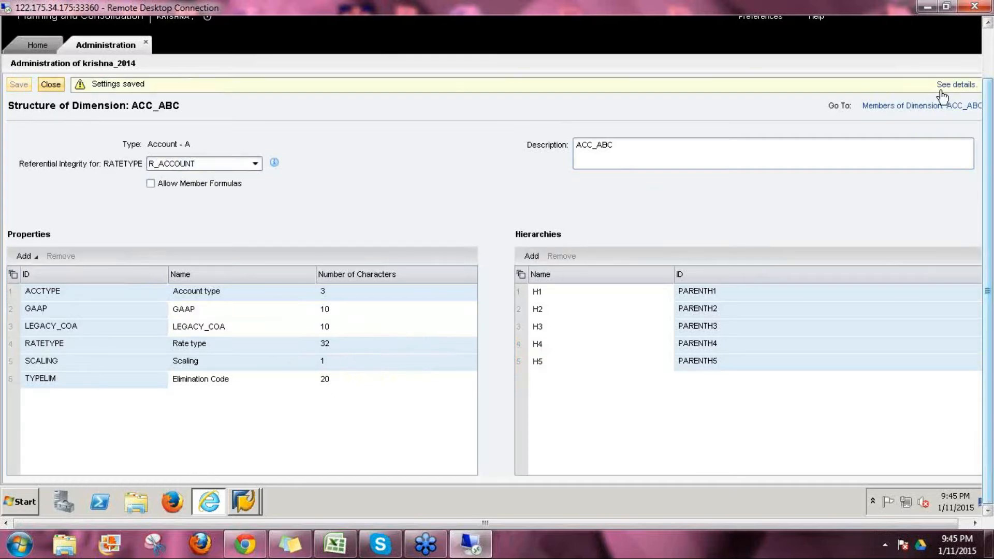
# Open the members of ACC_ABC, narrow the Account type column, and check for the GAAP and H5 columns.
pyautogui.click(889, 107)
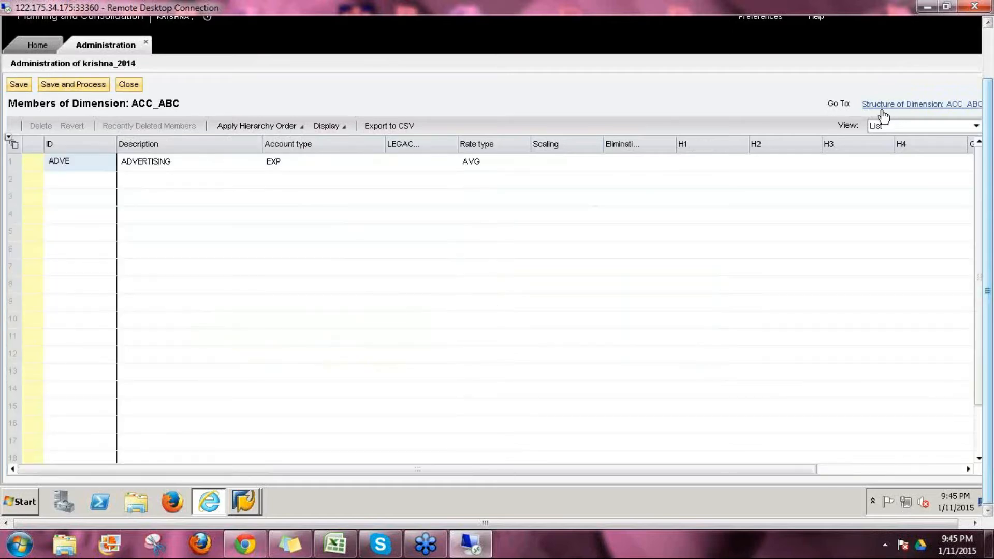
pyautogui.moveTo(385, 142); pyautogui.dragTo(352, 141)
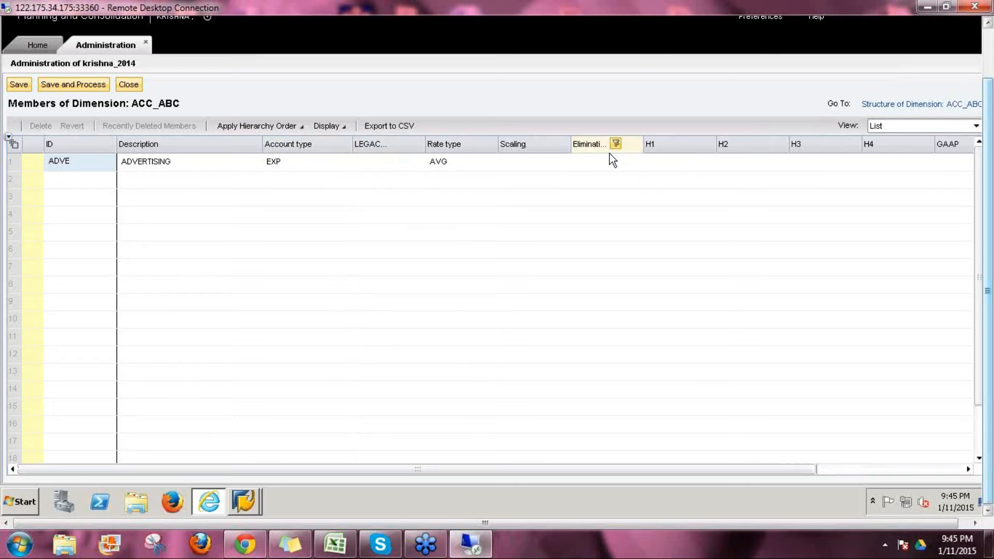
pyautogui.moveTo(714, 469); pyautogui.dragTo(800, 462)
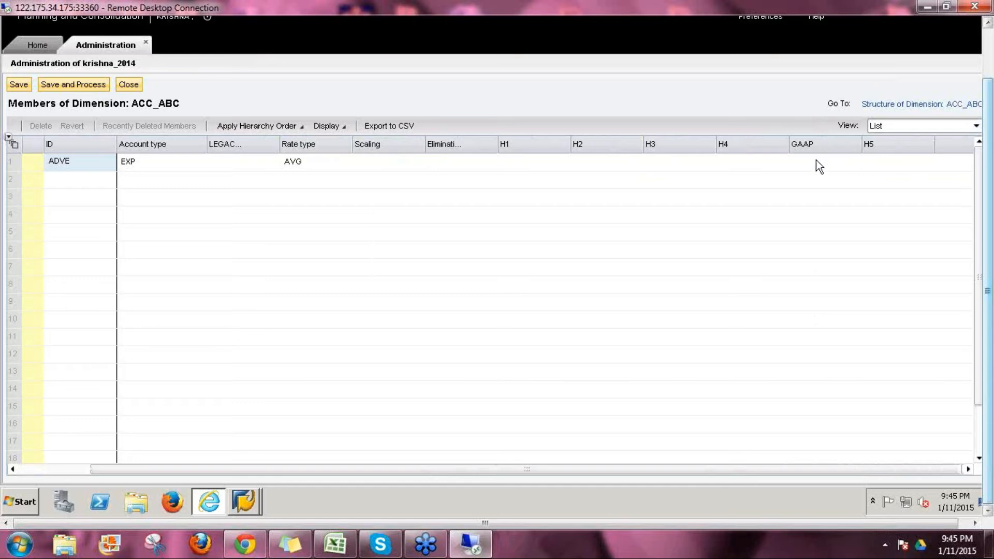
pyautogui.click(810, 159)
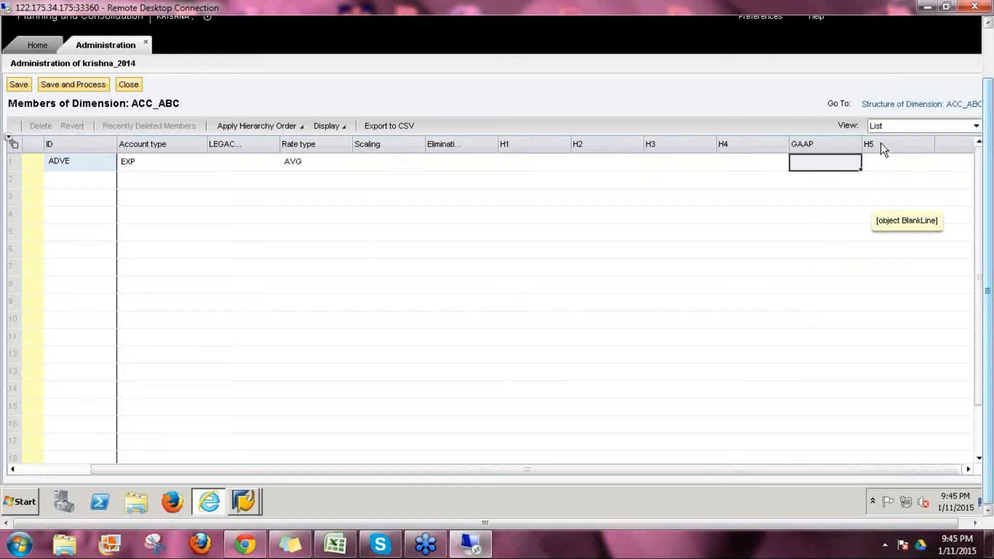
pyautogui.click(877, 161)
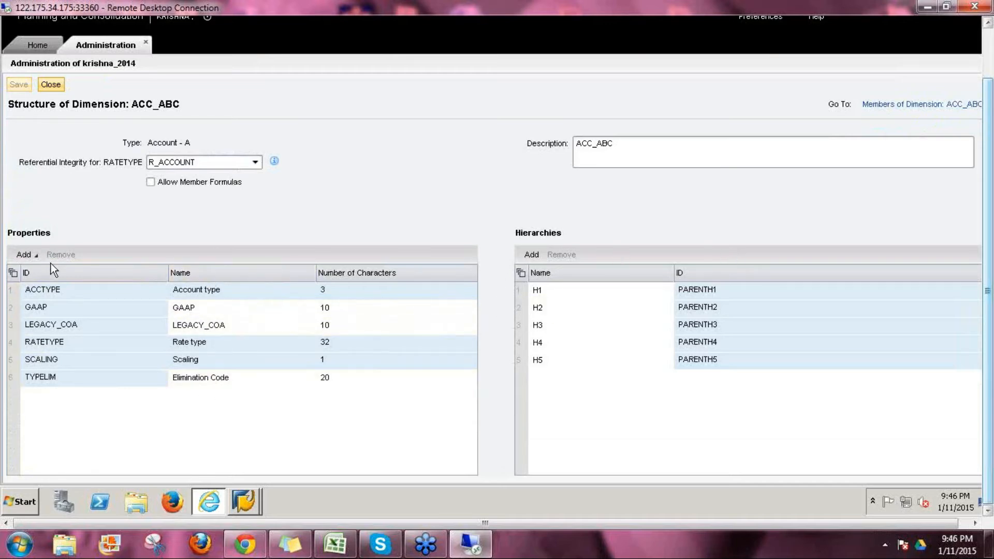
# Reopen the ACC_ABC members, show property IDs in the column headers, and view the available hierarchy orders.
pyautogui.click(903, 108)
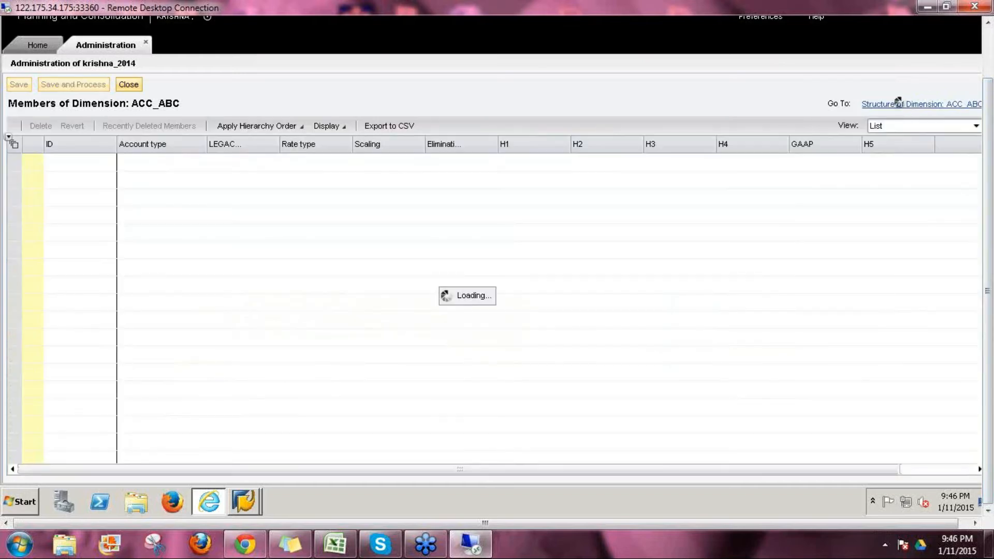
pyautogui.click(343, 127)
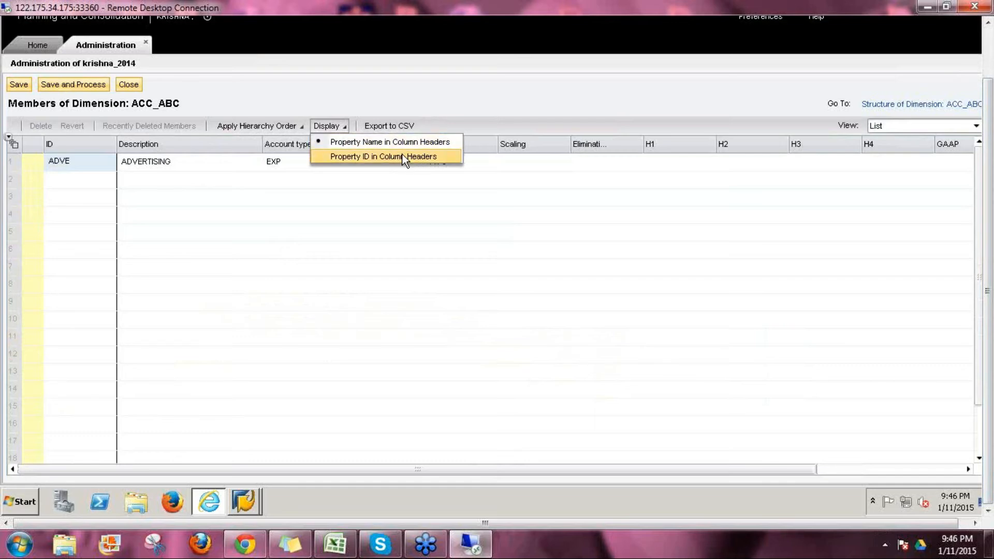
pyautogui.click(403, 154)
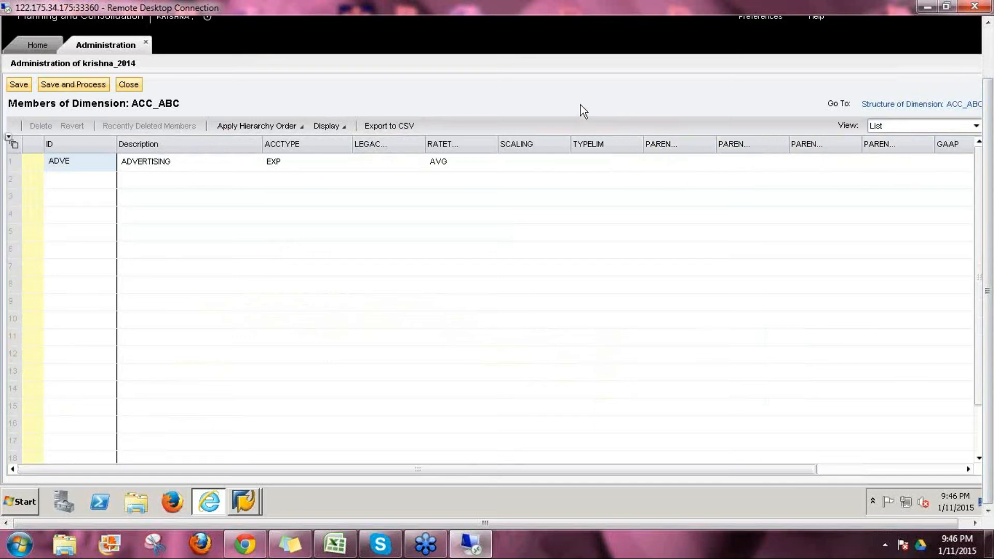
pyautogui.click(300, 130)
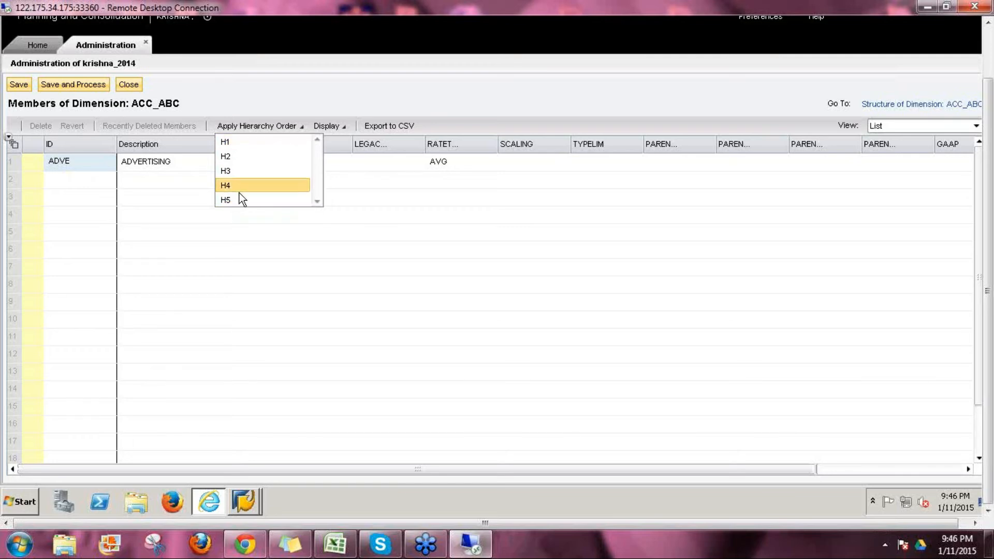
pyautogui.click(359, 208)
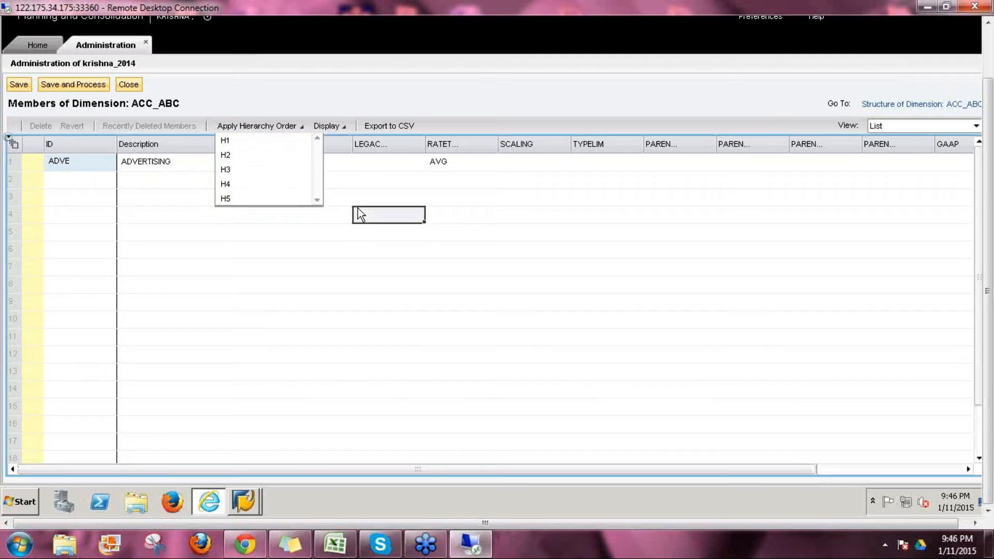
# Export the ACC_ABC members to a CSV file named ACC_ABC on the Desktop and open that file in Excel.
pyautogui.click(381, 124)
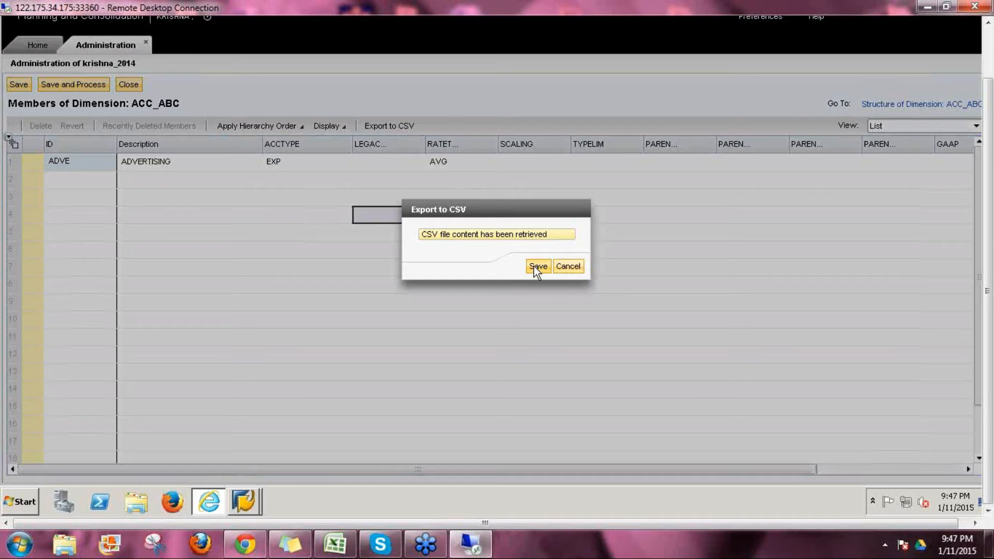
pyautogui.click(538, 266)
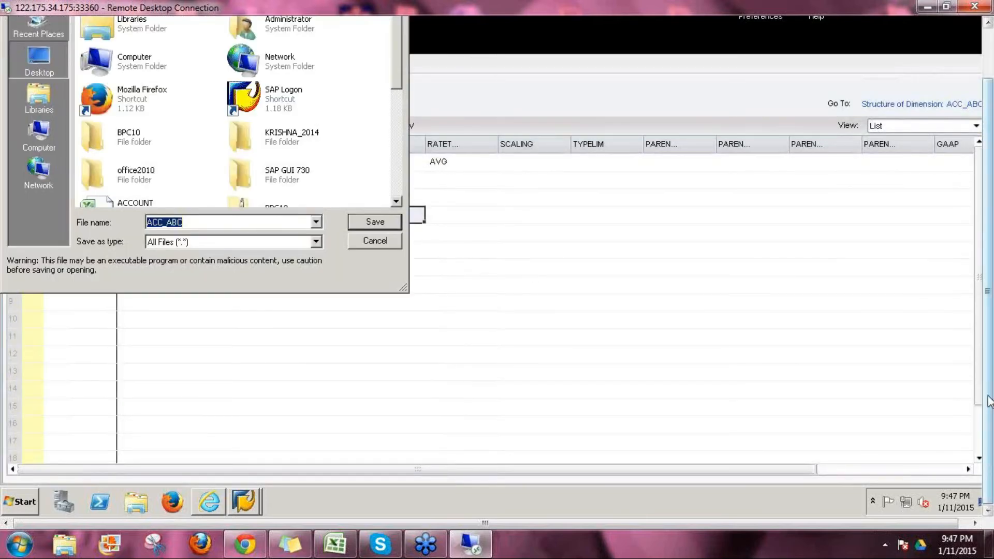
pyautogui.moveTo(988, 395); pyautogui.dragTo(989, 331)
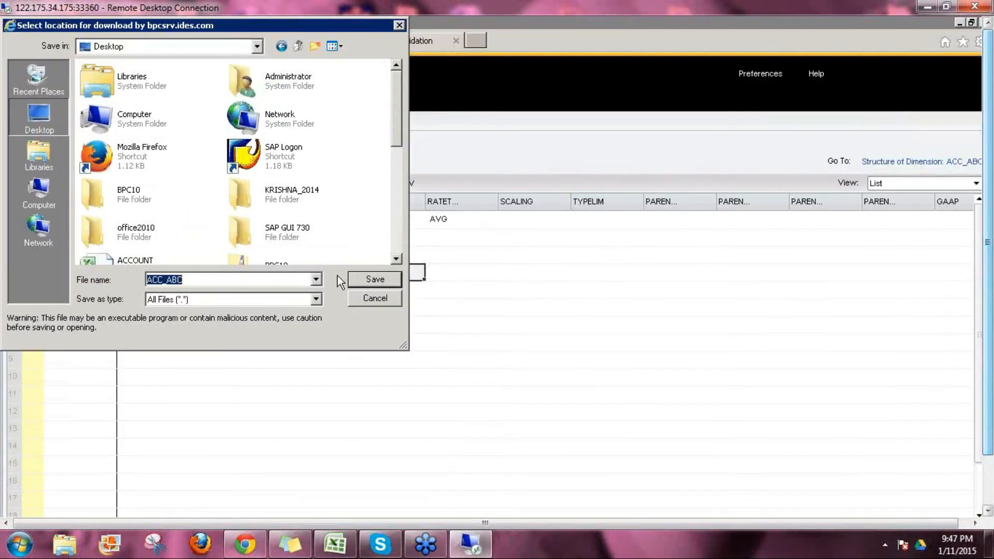
pyautogui.click(371, 281)
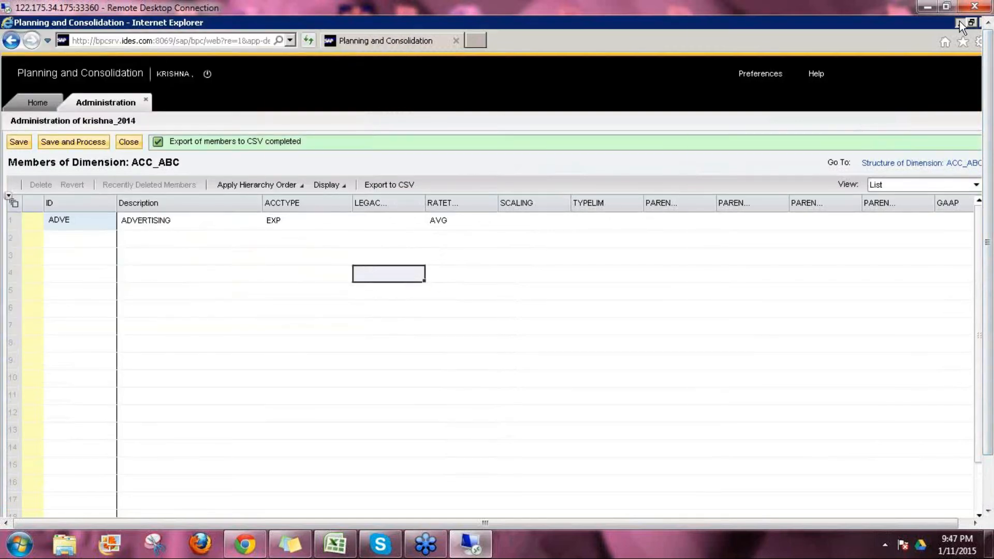
pyautogui.click(959, 22)
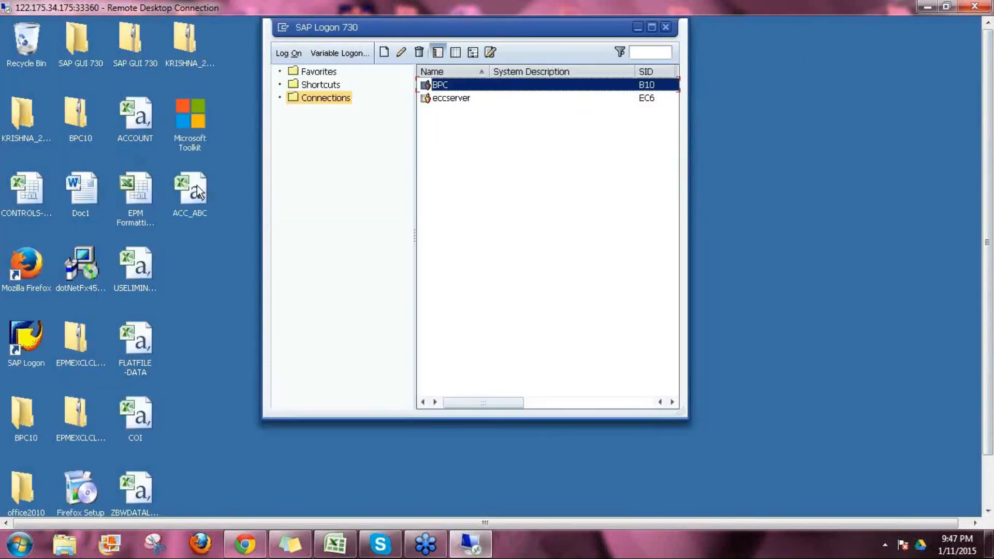
pyautogui.doubleClick(194, 192)
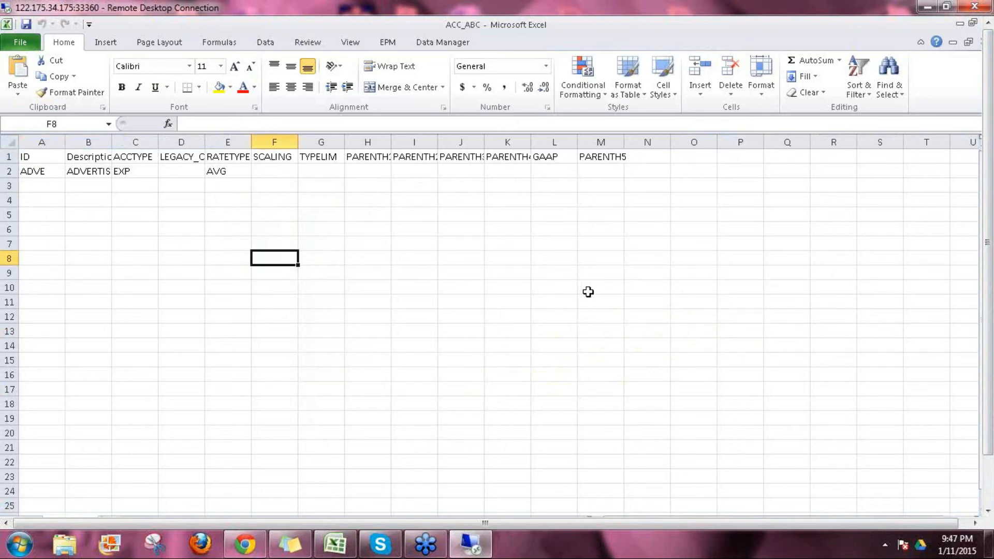
# Enter Test1 and Test2 in cells F8 and F9 and fill the series down to Test11 in F18.
pyautogui.write('Test1')
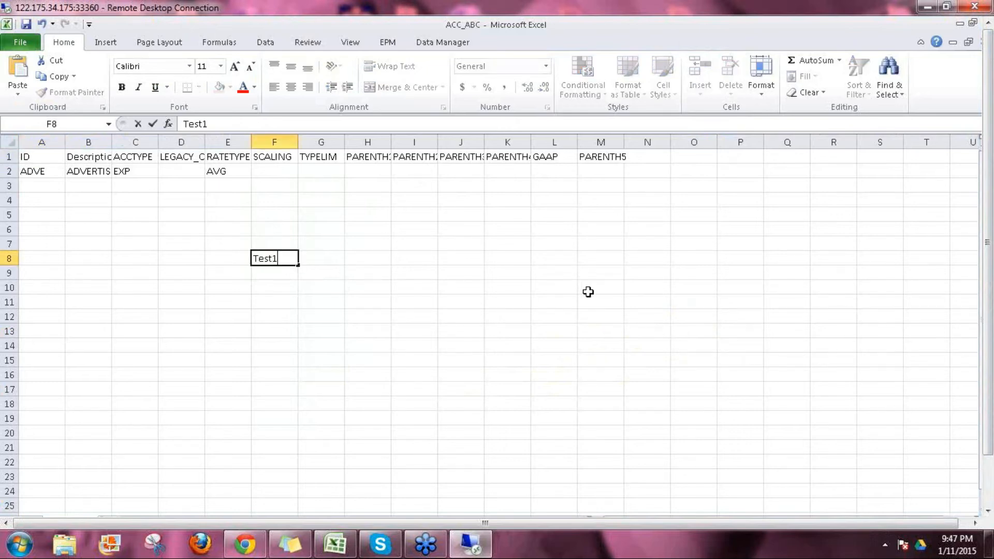
pyautogui.press('Return')
pyautogui.write('Test2')
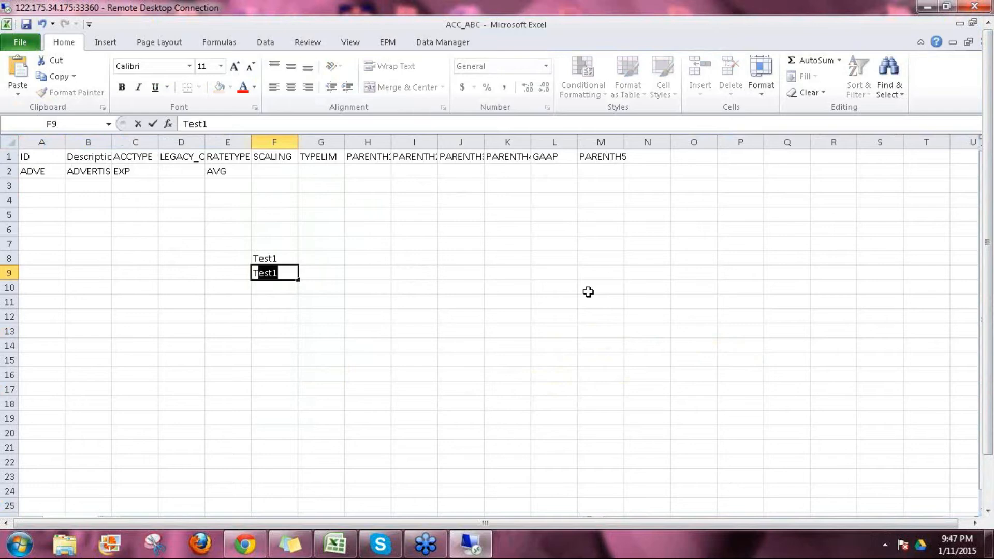
pyautogui.press('Return')
pyautogui.press('Up')
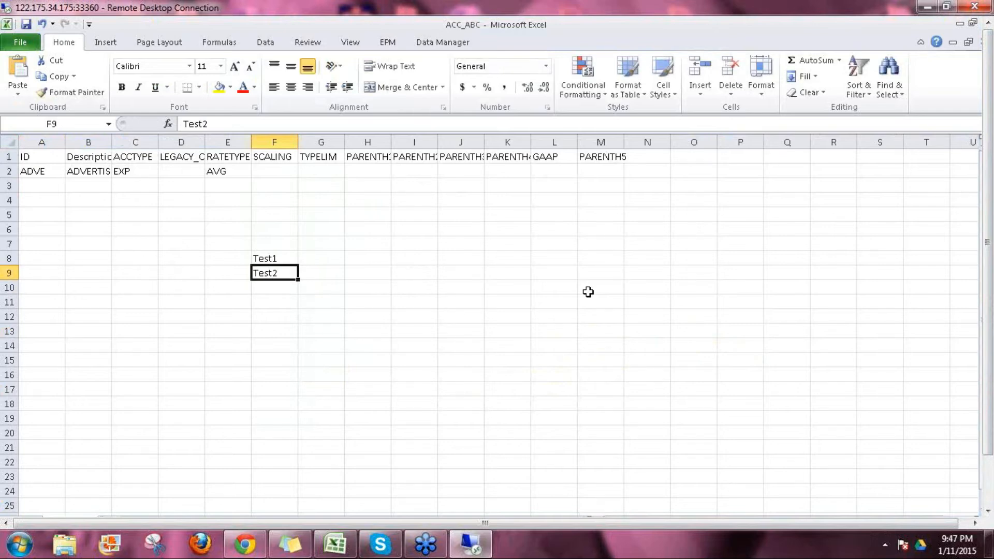
pyautogui.press('Up')
pyautogui.hotkey('shift', 'Down')
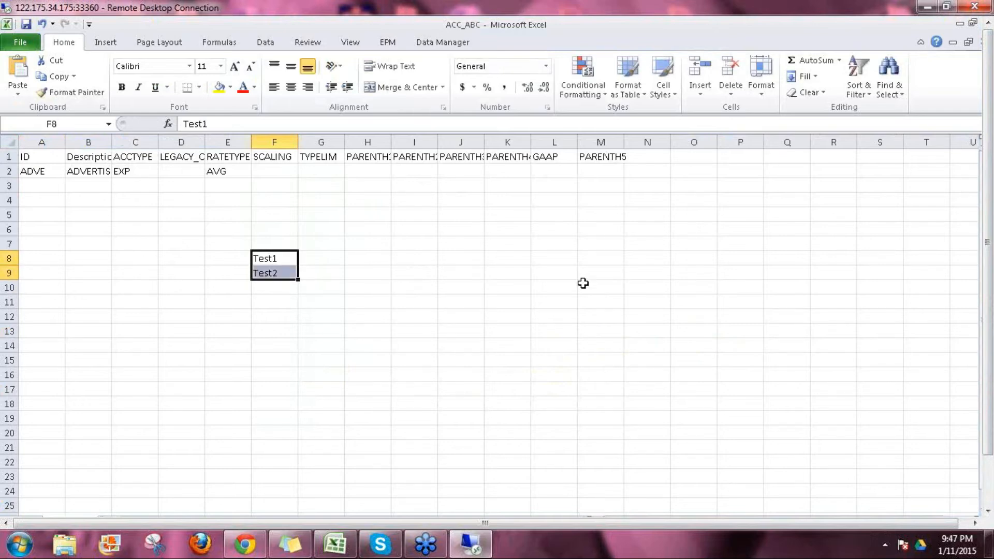
pyautogui.moveTo(297, 279); pyautogui.dragTo(338, 389)
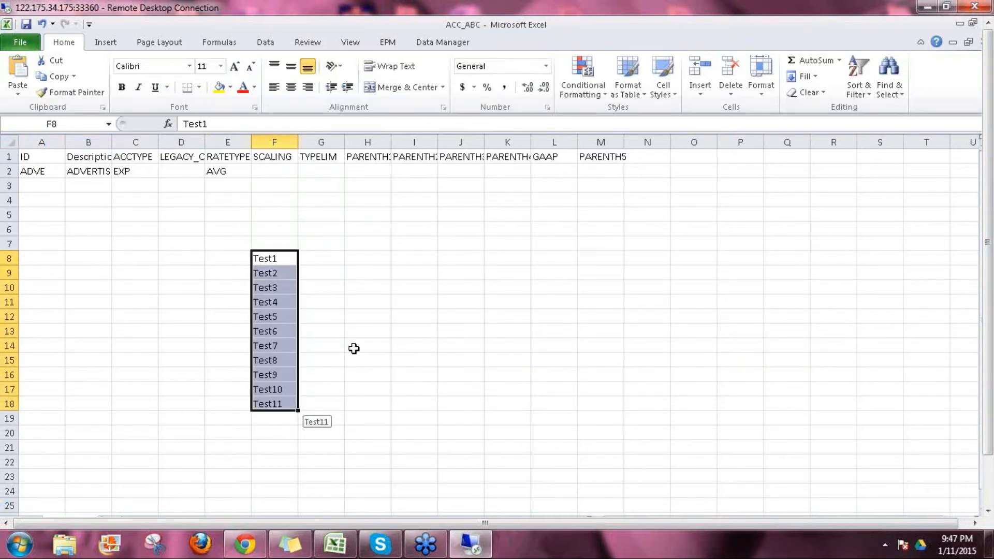
pyautogui.click(351, 302)
pyautogui.moveTo(275, 260); pyautogui.dragTo(276, 393)
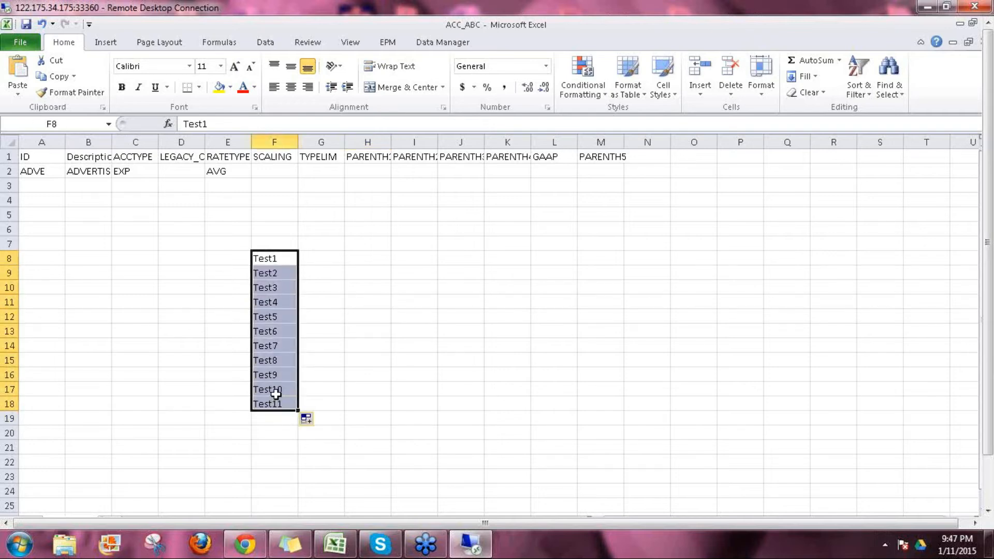
pyautogui.click(323, 258)
pyautogui.write('=')
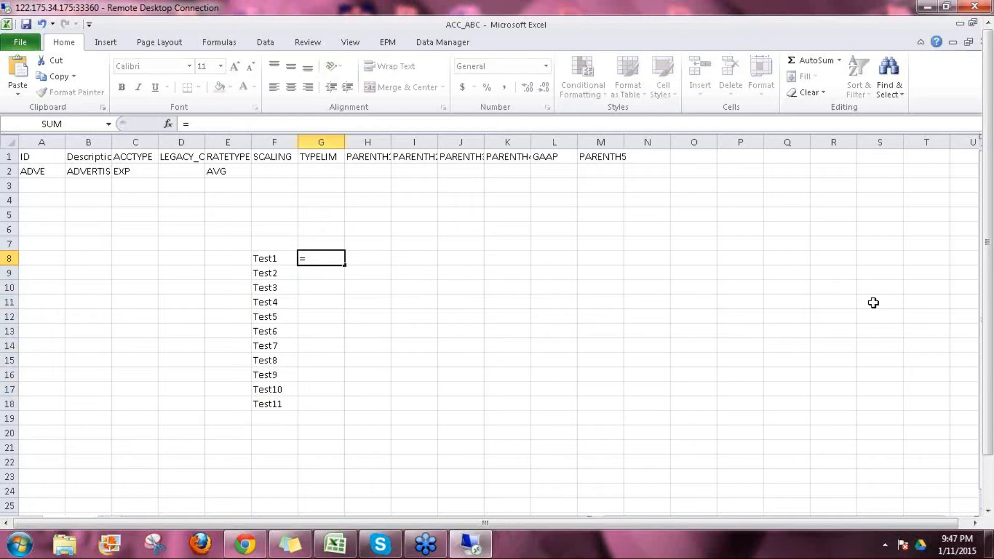
pyautogui.press('Escape')
# Copy the Test1 to Test11 values from F8:F18 into column G, starting at G8.
pyautogui.press('Left')
pyautogui.hotkey('shift', 'Down')
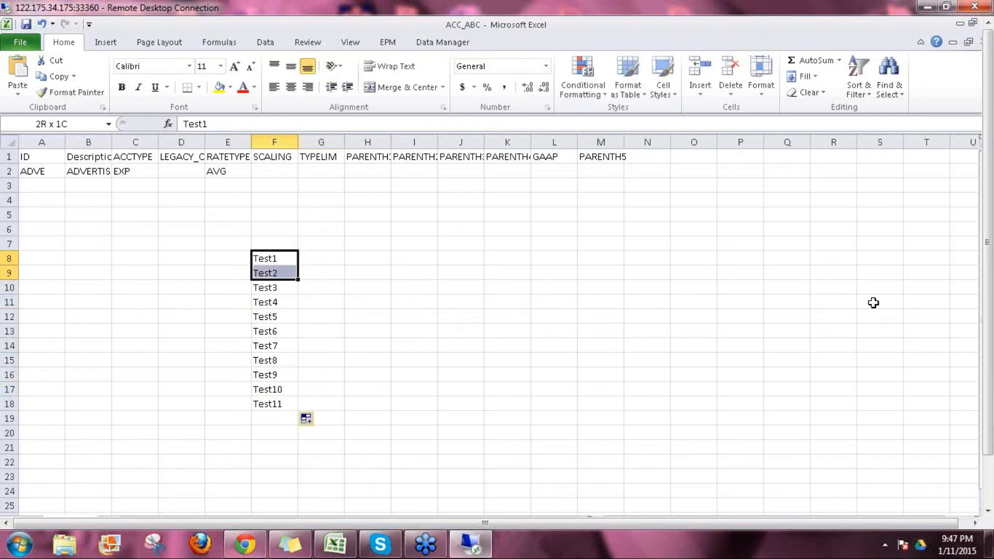
pyautogui.hotkey('shift', 'Down')
pyautogui.hotkey('shift', 'Down')
pyautogui.hotkey('shift', 'Down')
pyautogui.hotkey('shift', 'Down')
pyautogui.hotkey('shift', 'Down')
pyautogui.hotkey('shift', 'Down')
pyautogui.hotkey('shift', 'Down')
pyautogui.hotkey('shift', 'Down')
pyautogui.hotkey('shift', 'Down')
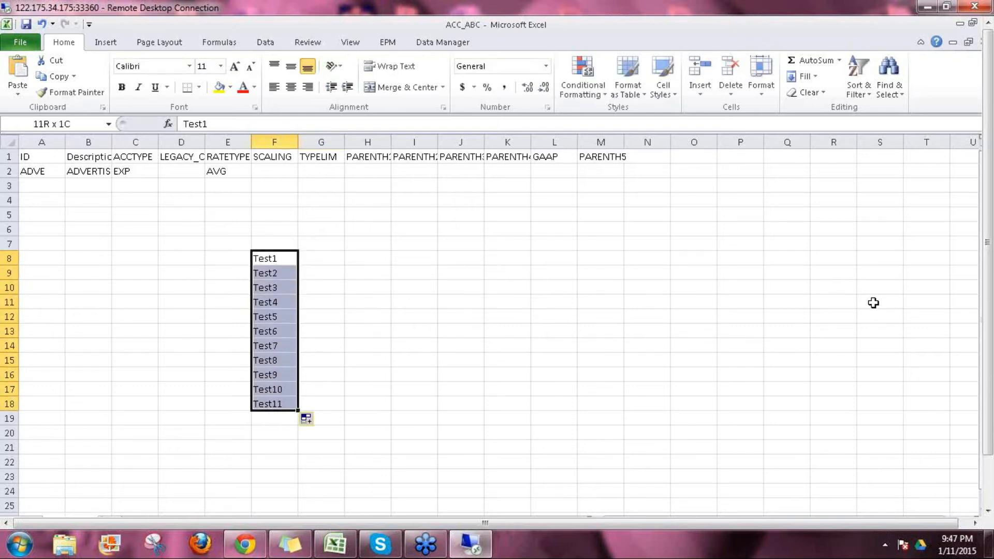
pyautogui.hotkey('ctrl', 'c')
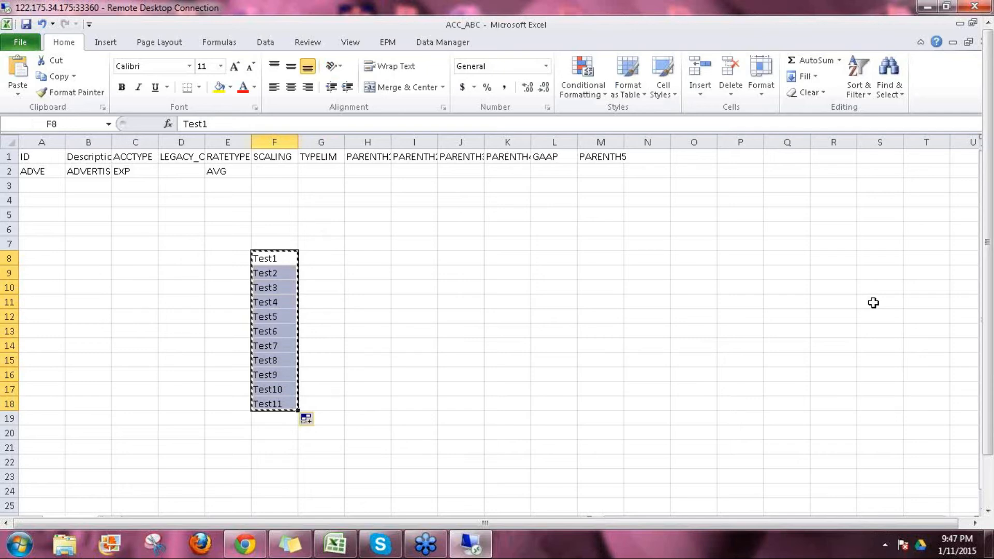
pyautogui.press('Right')
pyautogui.hotkey('ctrl', 'v')
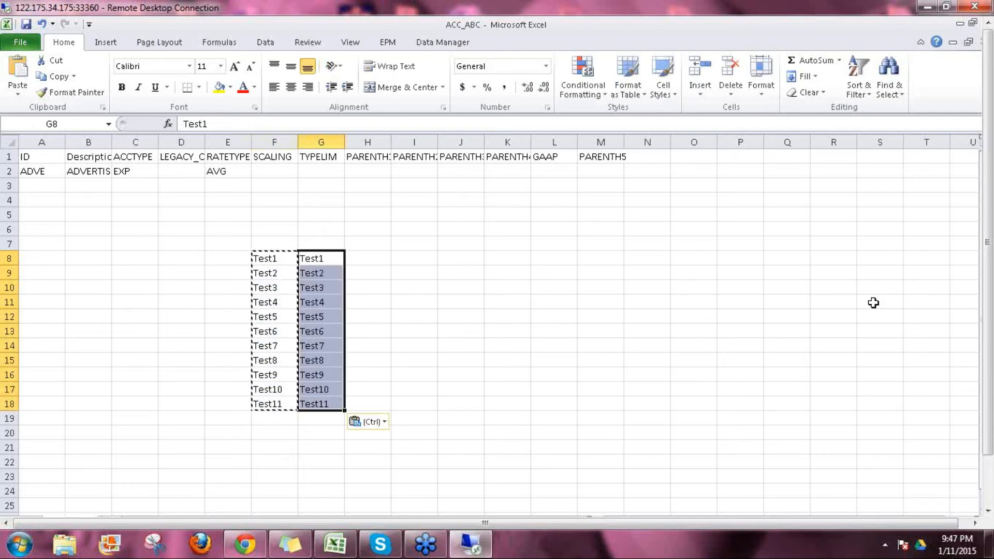
pyautogui.press('Escape')
# Copy F8:G18 and paste it into the ID and Description columns of the ACC_ABC members in Planning and Consolidation, starting at row 2.
pyautogui.press('Left')
pyautogui.hotkey('shift', 'Right')
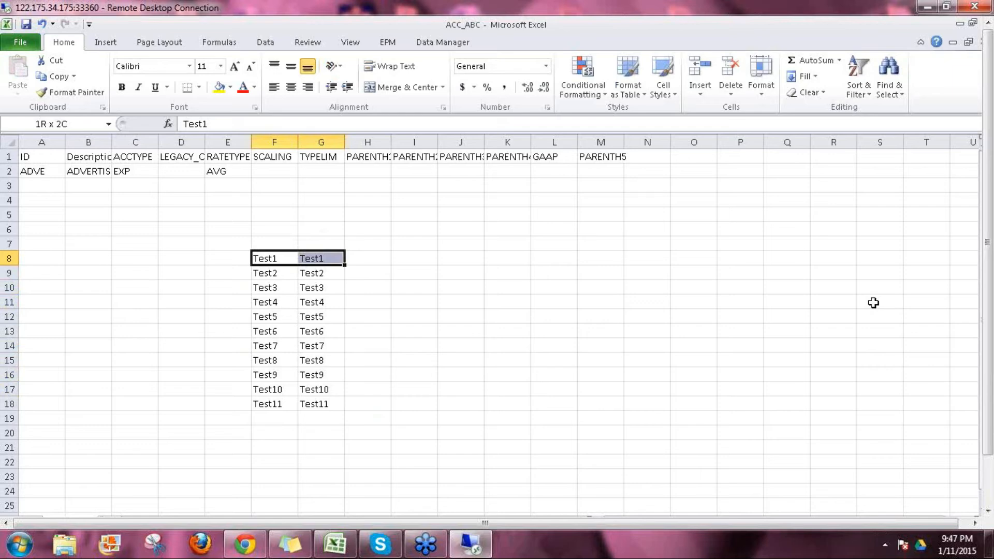
pyautogui.hotkey('shift', 'Down')
pyautogui.hotkey('shift', 'Down')
pyautogui.hotkey('shift', 'Down')
pyautogui.hotkey('shift', 'Down')
pyautogui.hotkey('shift', 'Down')
pyautogui.hotkey('shift', 'Down')
pyautogui.hotkey('shift', 'Down')
pyautogui.hotkey('shift', 'Down')
pyautogui.hotkey('shift', 'Down')
pyautogui.hotkey('shift', 'Down')
pyautogui.hotkey('ctrl', 'c')
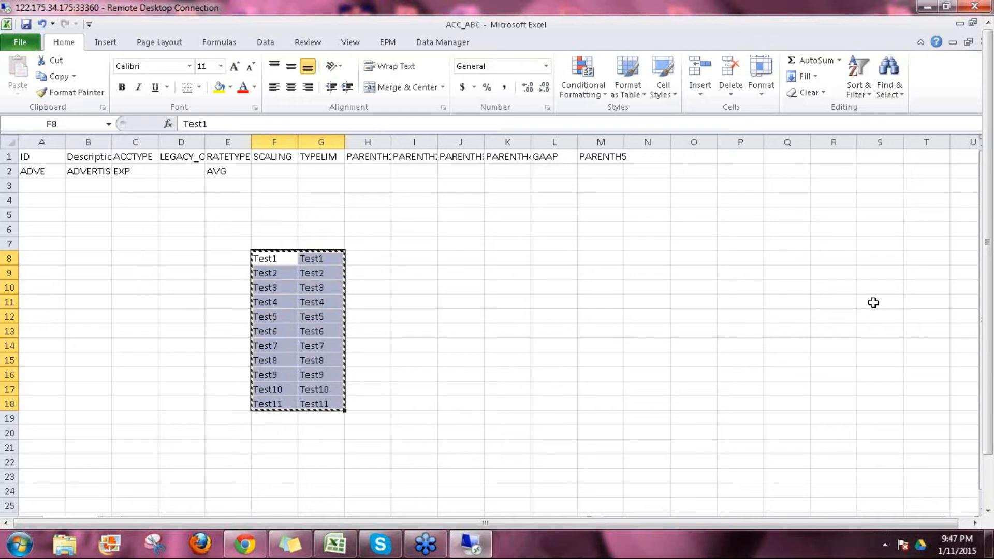
pyautogui.moveTo(989, 337); pyautogui.dragTo(992, 392)
pyautogui.click(212, 507)
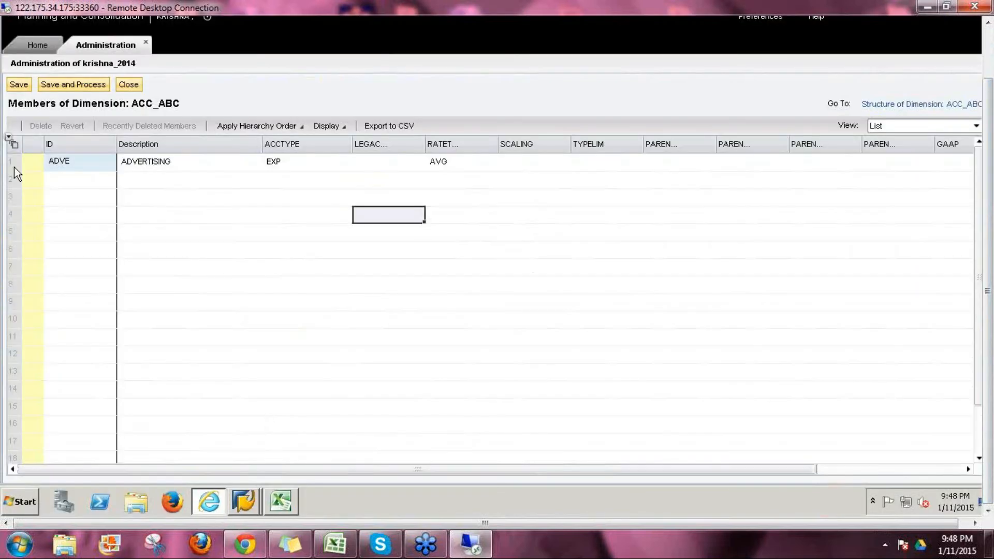
pyautogui.click(58, 182)
pyautogui.hotkey('ctrl', 'v')
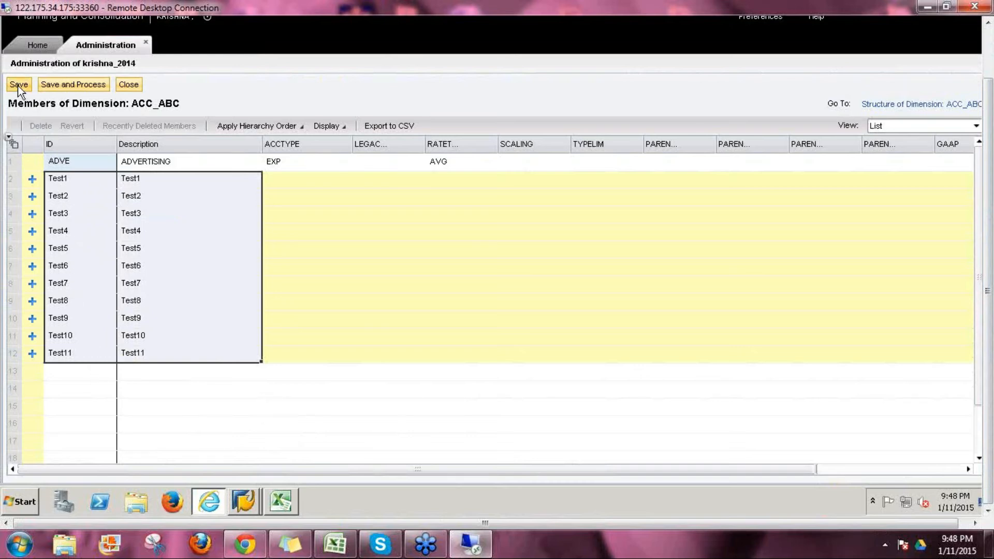
# Save and process ACC_ABC without taking the environment offline, and examine the details of the processing messages.
pyautogui.click(66, 82)
pyautogui.click(613, 285)
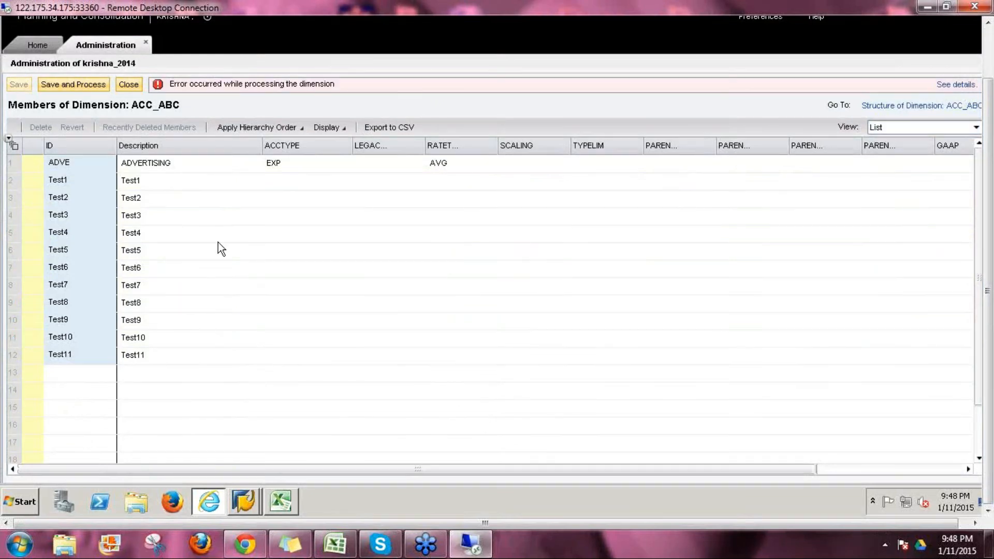
pyautogui.click(948, 84)
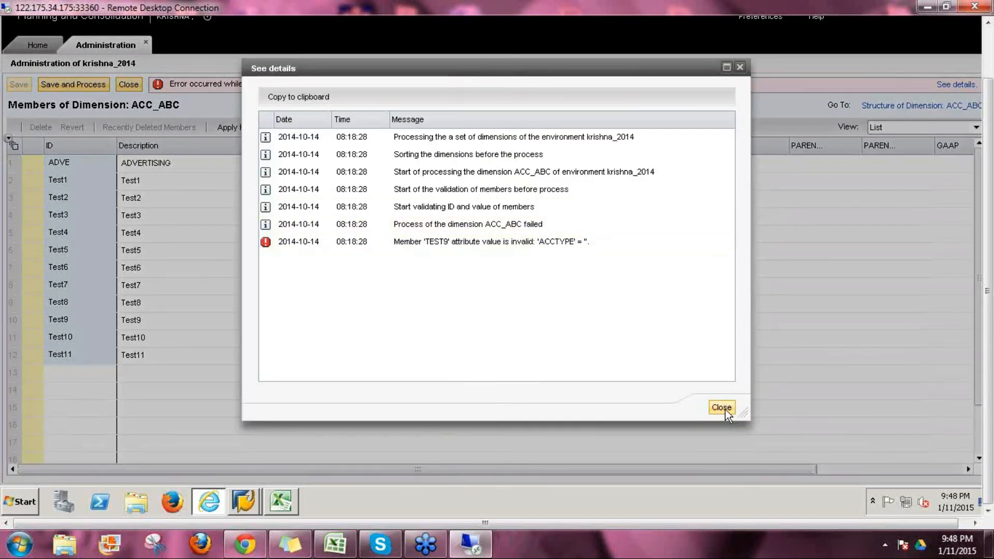
pyautogui.click(725, 408)
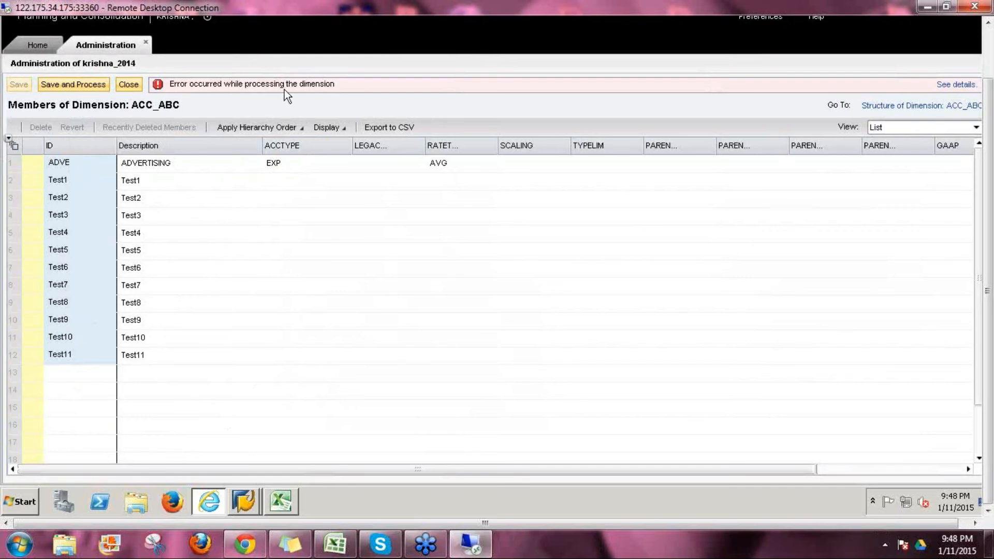
pyautogui.click(955, 84)
pyautogui.click(482, 240)
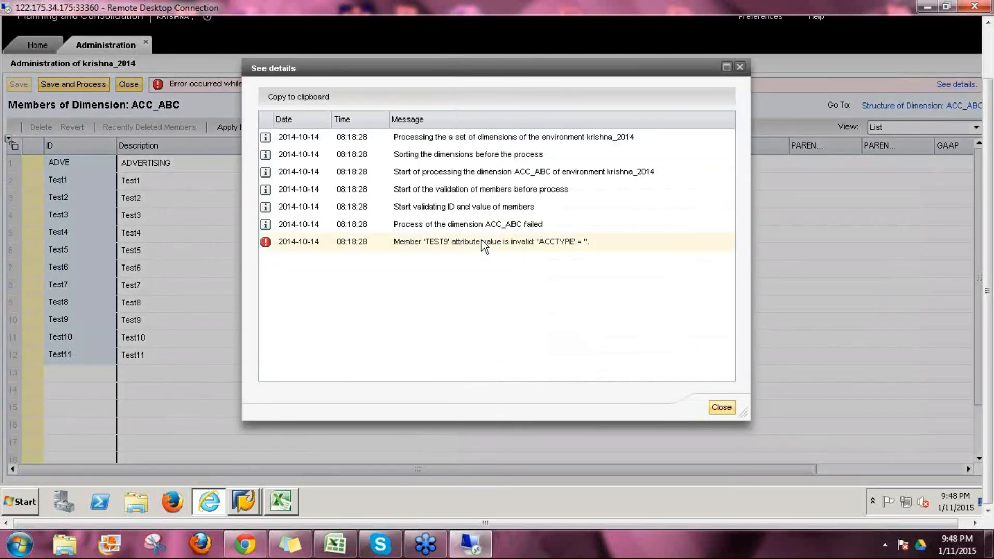
pyautogui.moveTo(712, 67); pyautogui.dragTo(953, 61)
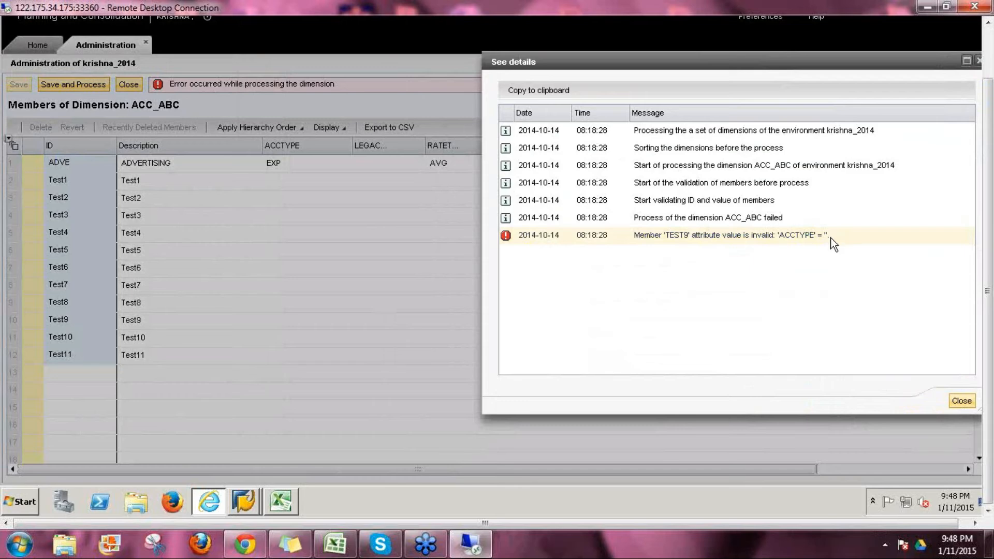
pyautogui.click(961, 401)
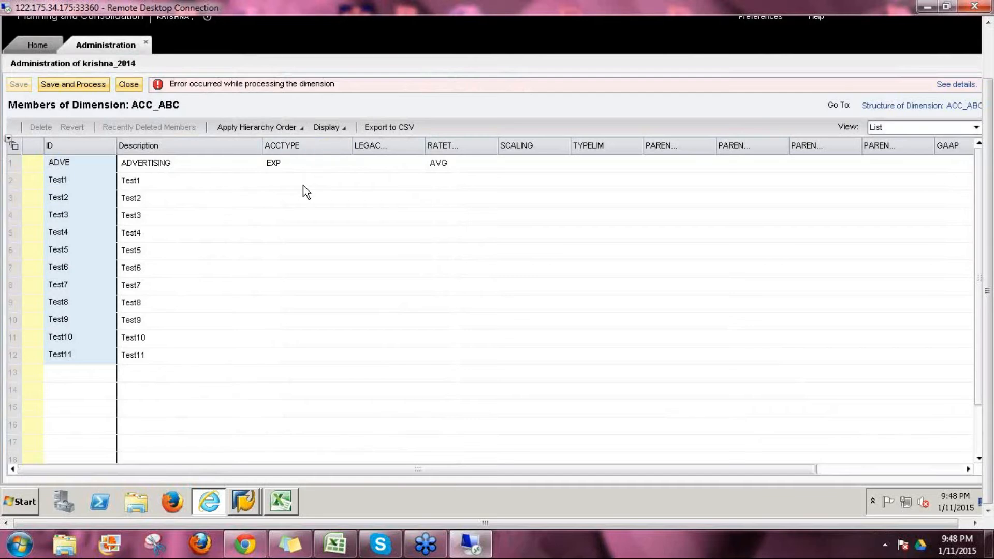
# Copy the ACCTYPE value EXP to members Test1 through Test11, and save and process the dimension without taking the environment offline.
pyautogui.click(290, 166)
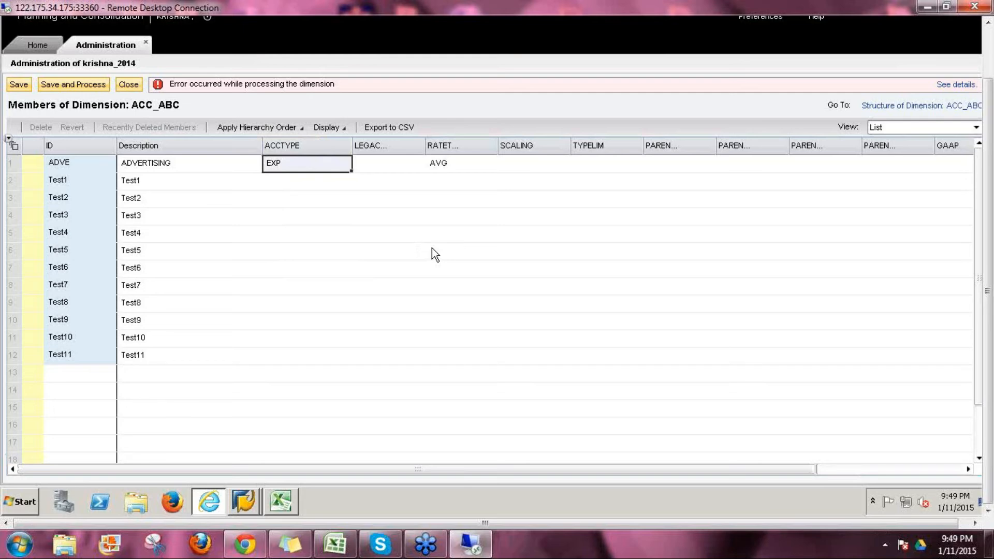
pyautogui.press('Down')
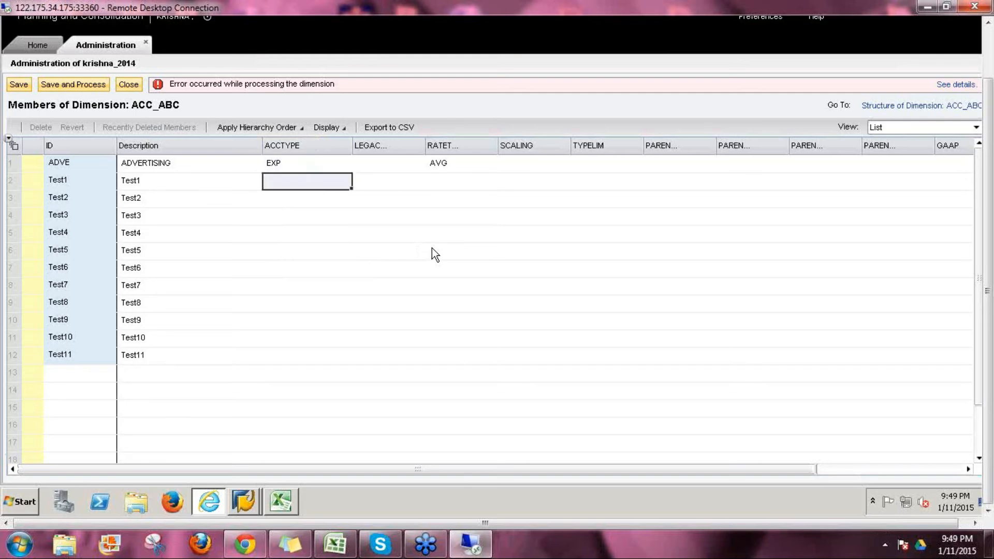
pyautogui.hotkey('shift', 'Down')
pyautogui.hotkey('shift', 'Down')
pyautogui.hotkey('shift', 'Down')
pyautogui.hotkey('shift', 'Down')
pyautogui.hotkey('shift', 'Down')
pyautogui.hotkey('shift', 'Down')
pyautogui.hotkey('shift', 'Down')
pyautogui.hotkey('shift', 'Down')
pyautogui.hotkey('shift', 'Down')
pyautogui.hotkey('shift', 'Down')
pyautogui.hotkey('ctrl', 'v')
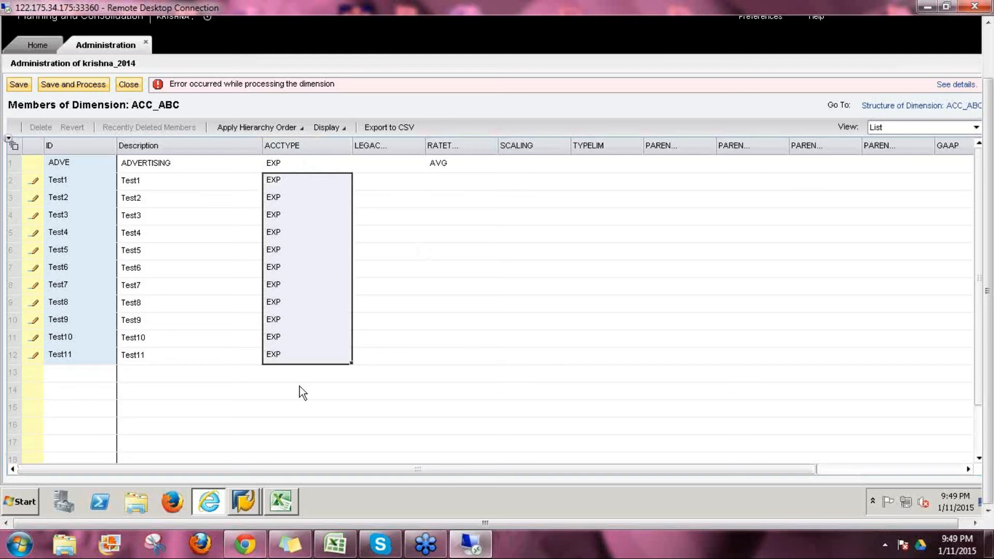
pyautogui.click(78, 84)
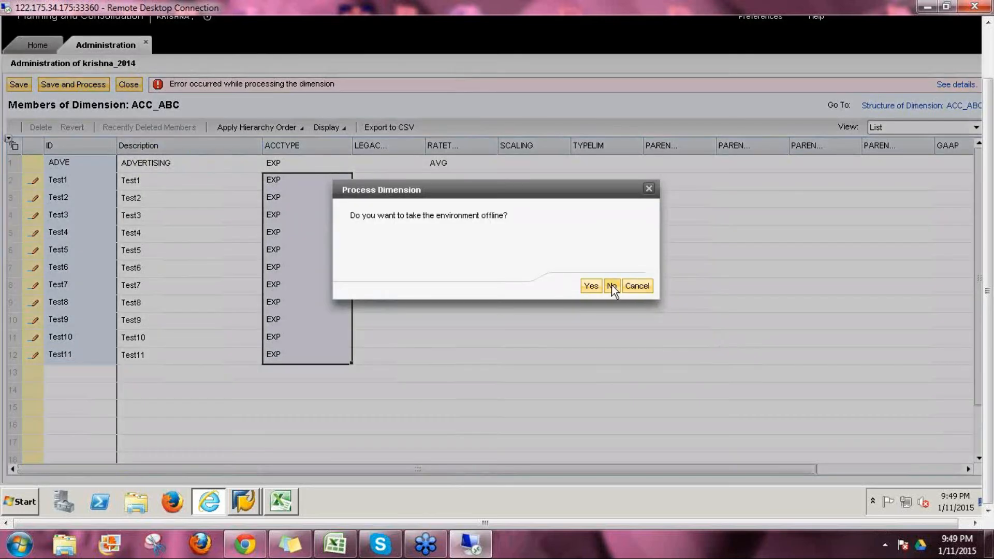
pyautogui.click(611, 286)
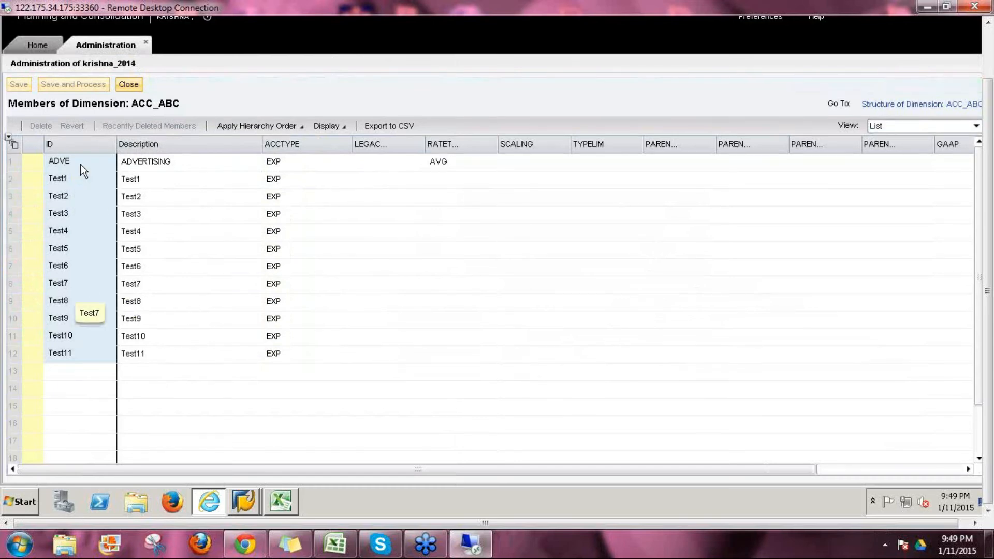
# Add a member with the duplicate ID Test1 in row 13 of the ACC_ABC members list.
pyautogui.click(60, 366)
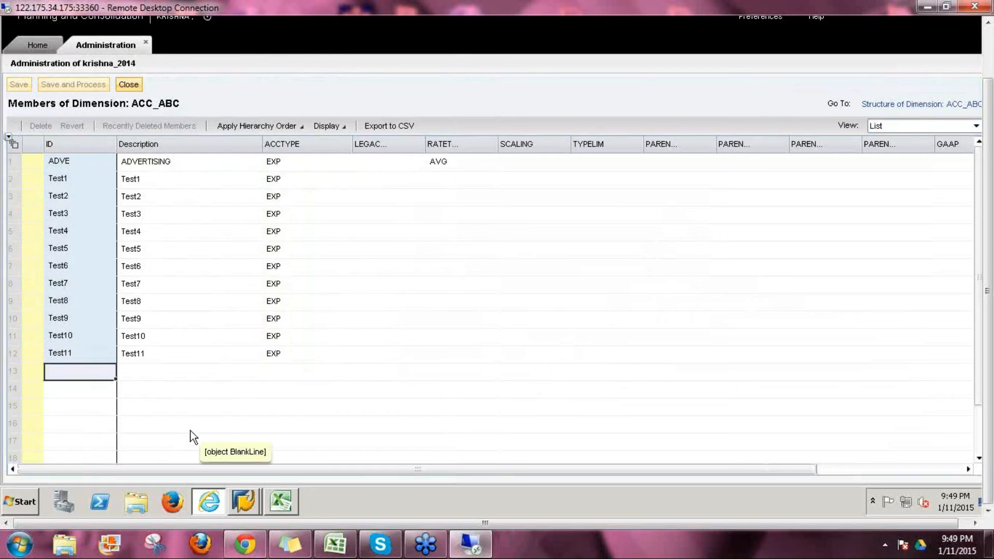
pyautogui.write('Tes')
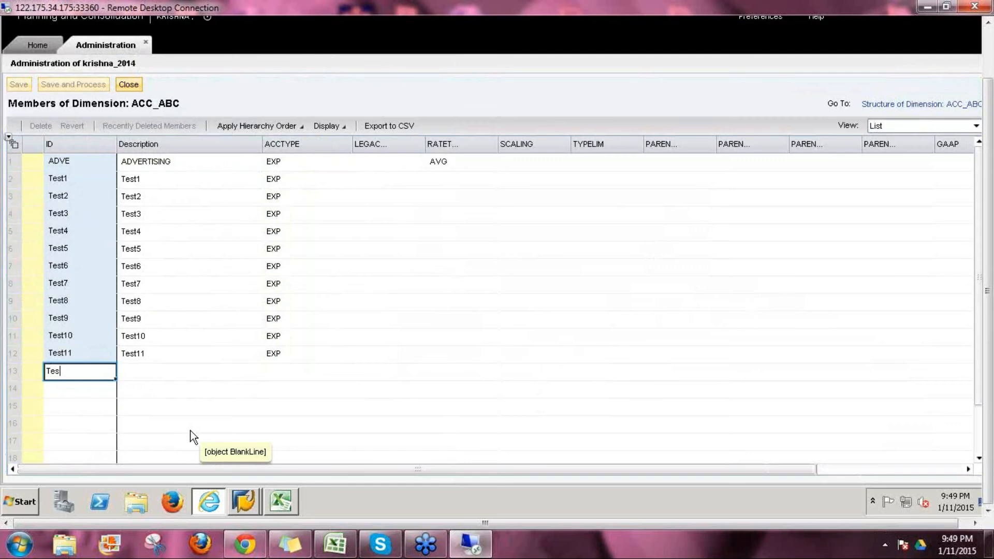
pyautogui.write('t1')
pyautogui.press('Return')
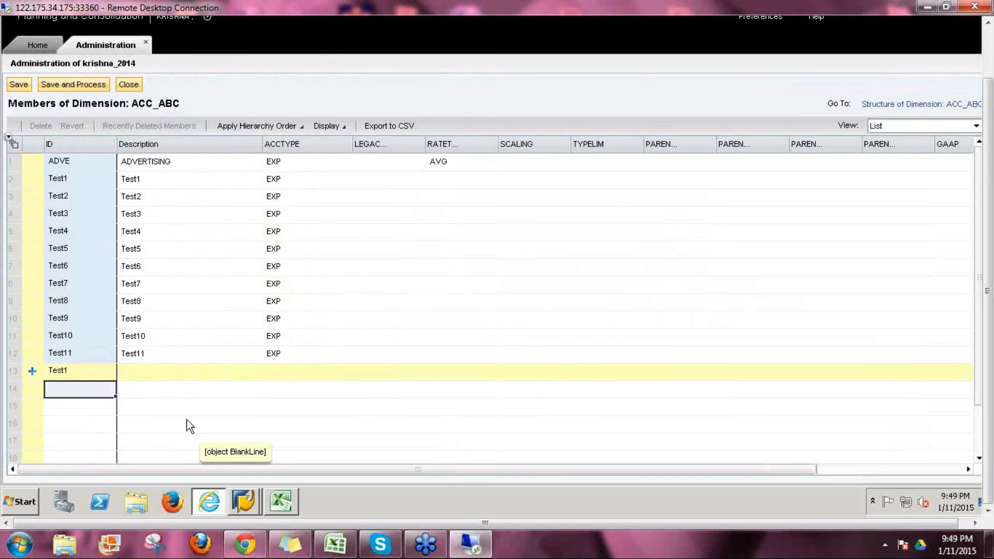
# Try to save and process ACC_ABC without taking the environment offline, and examine the details of the saving errors.
pyautogui.click(88, 89)
pyautogui.click(611, 286)
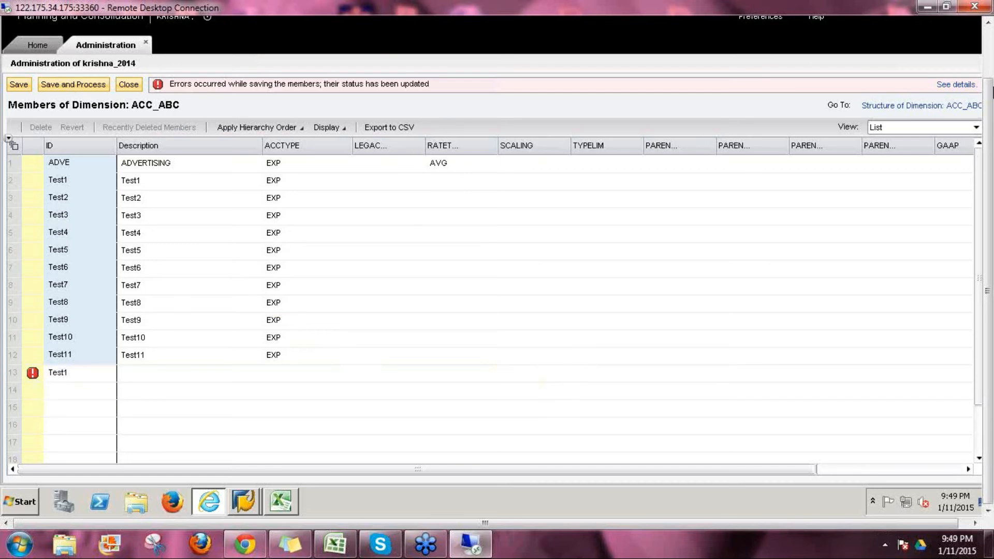
pyautogui.click(956, 84)
pyautogui.click(339, 156)
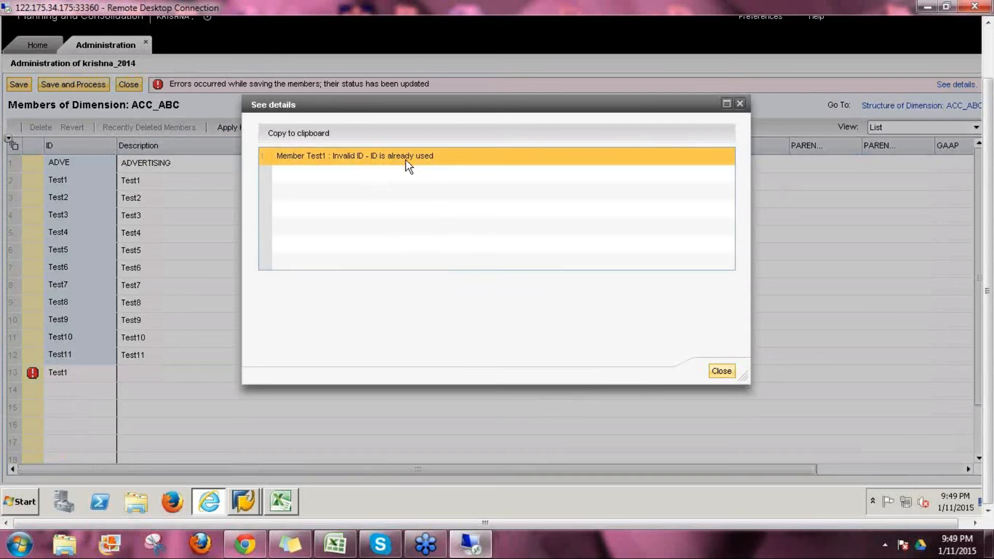
pyautogui.click(721, 370)
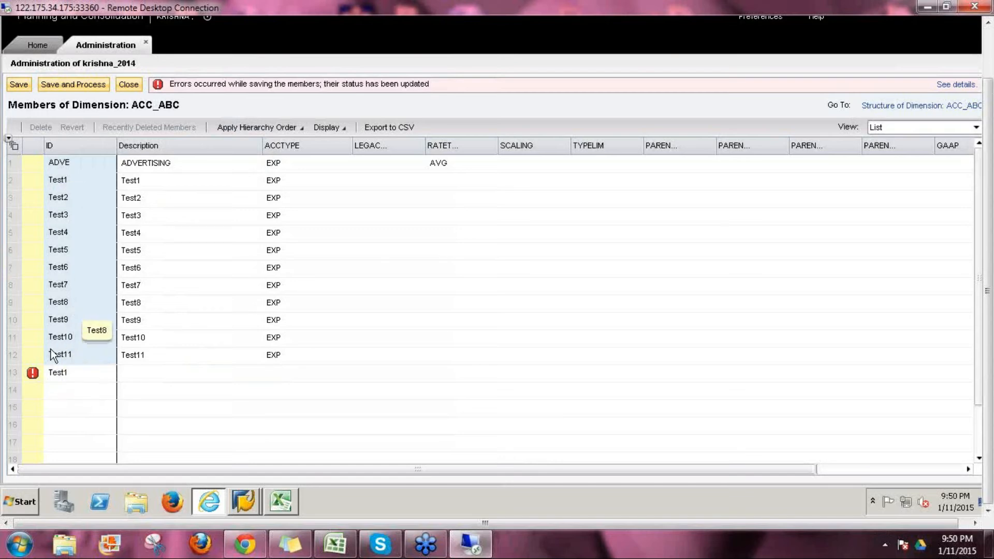
# Delete the duplicate Test1 member in row 13, and save and process ACC_ABC without taking the environment offline.
pyautogui.click(32, 373)
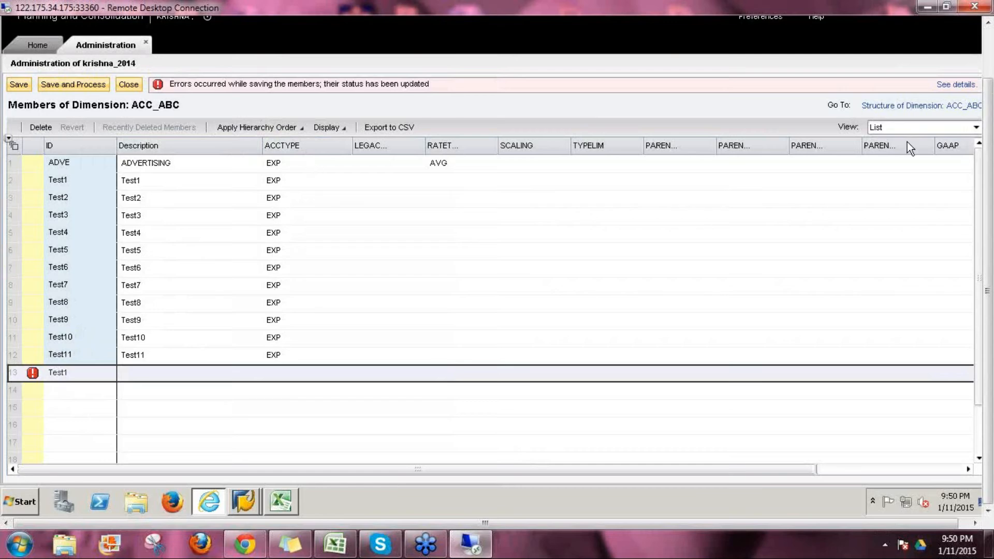
pyautogui.click(41, 127)
pyautogui.click(67, 85)
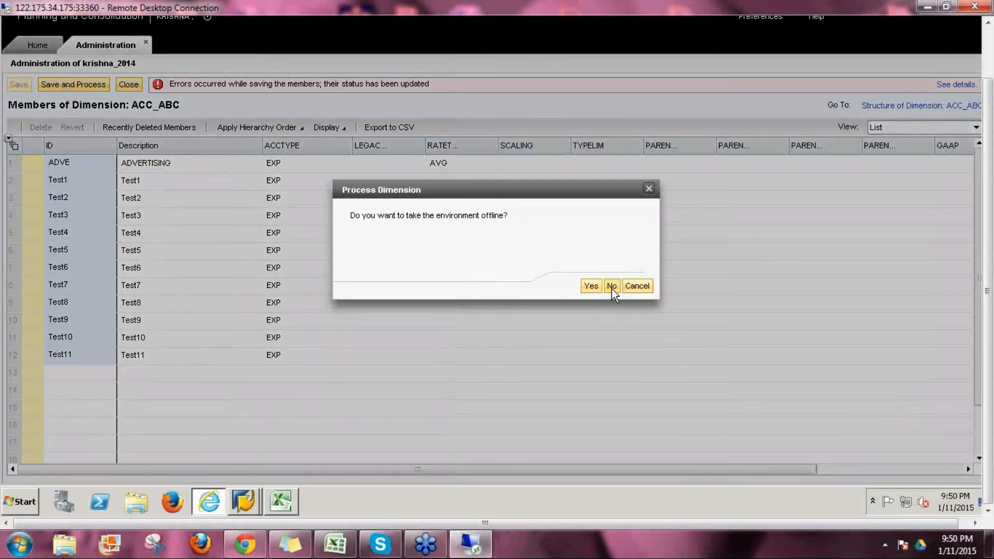
pyautogui.click(614, 287)
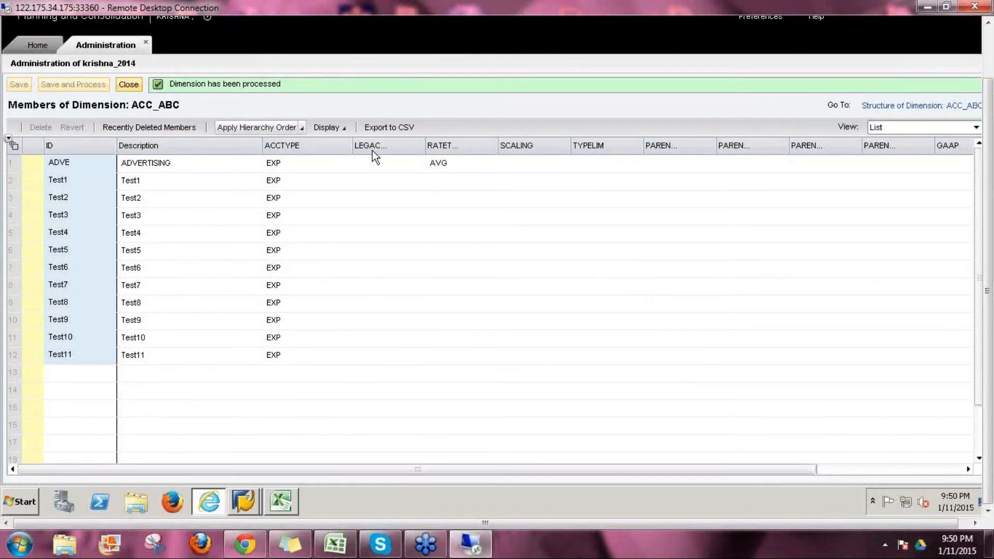
# Widen the LEGACY_COA column of the ACC_ABC members list to show its full heading.
pyautogui.moveTo(425, 141); pyautogui.dragTo(500, 146)
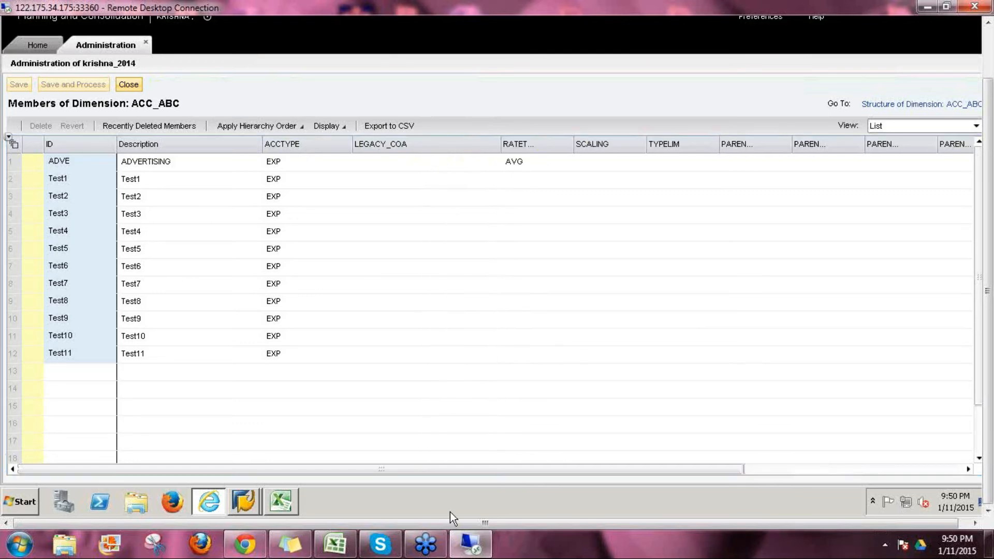
# Switch to the SAP Data Warehousing Workbench, collapse the expanded training environment node, and log off the SAP session.
pyautogui.click(252, 494)
pyautogui.click(278, 470)
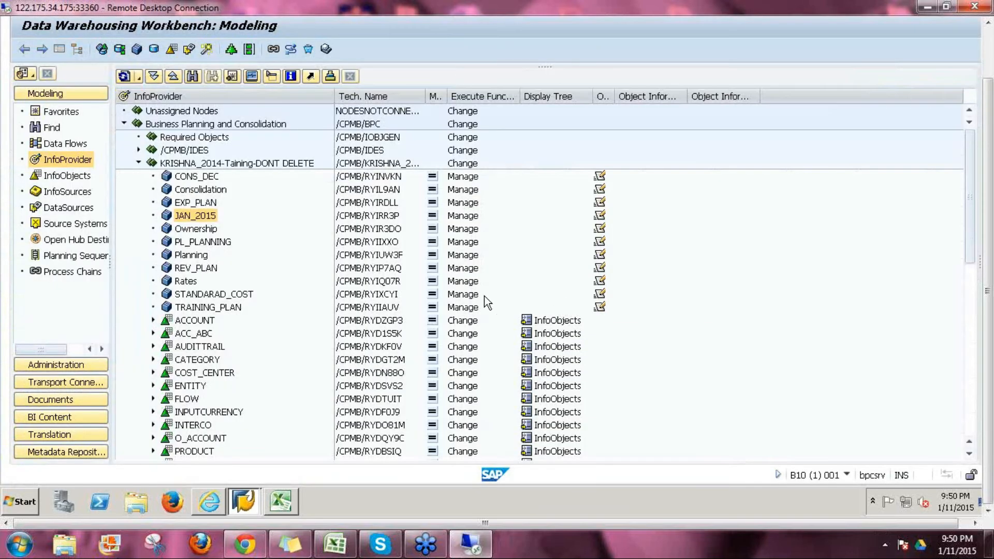
pyautogui.click(139, 164)
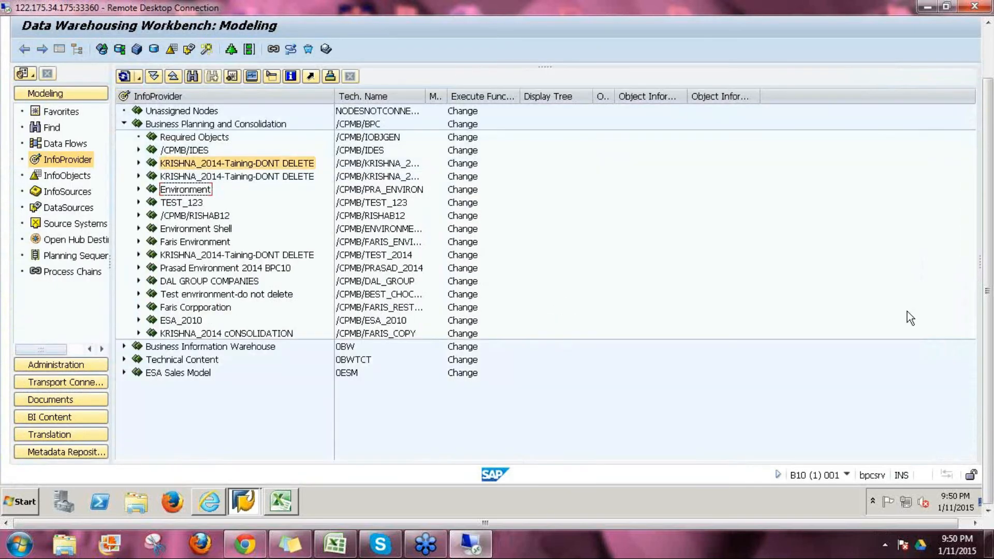
pyautogui.scroll(3, 989, 369)
pyautogui.click(212, 56)
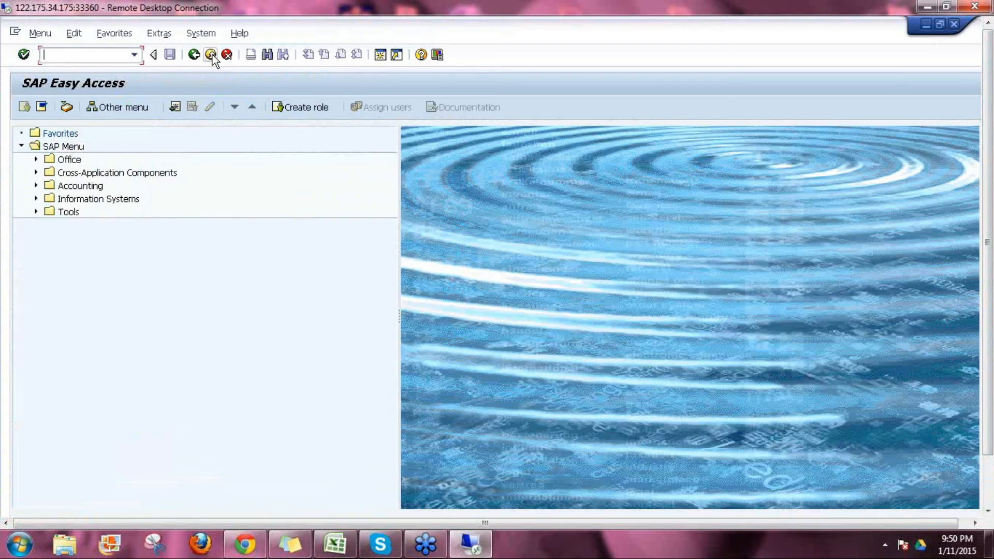
pyautogui.click(213, 54)
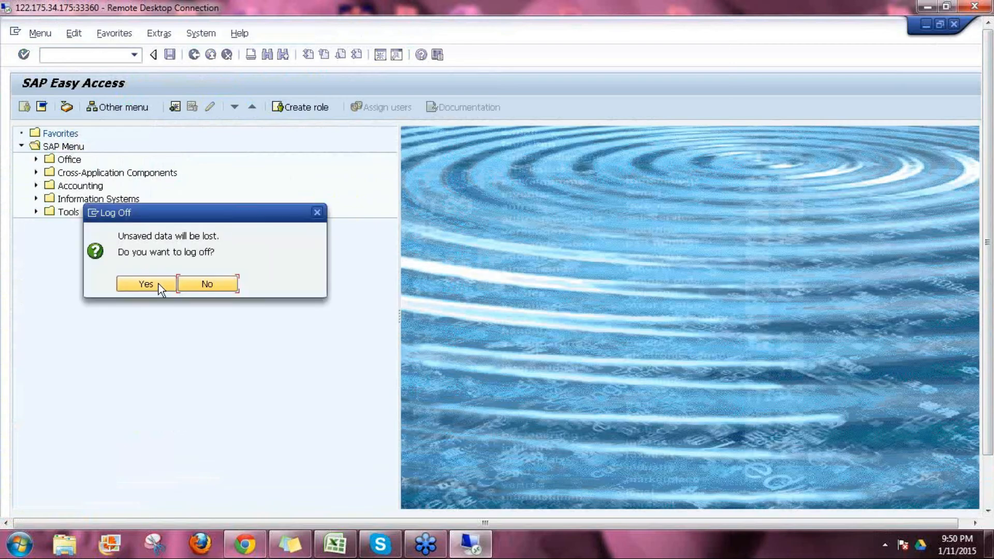
pyautogui.click(158, 282)
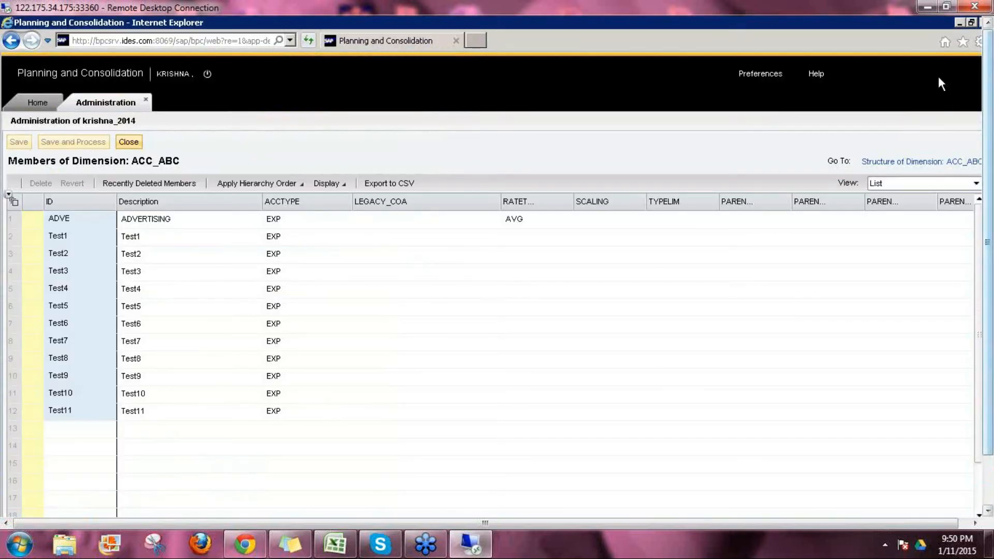
# Switch to SAP Logon, open the BPC connection, and log on with the user name and account password.
pyautogui.click(959, 22)
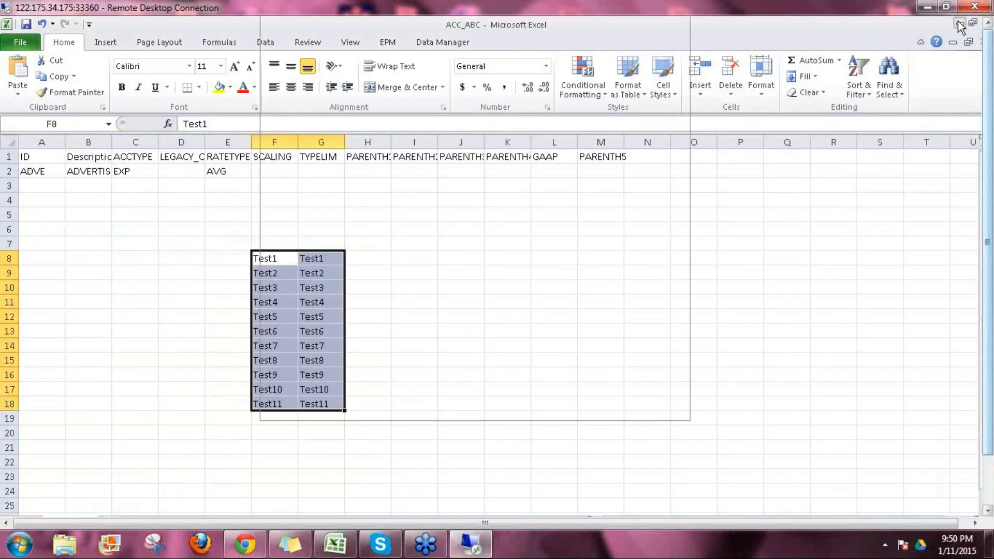
pyautogui.click(960, 24)
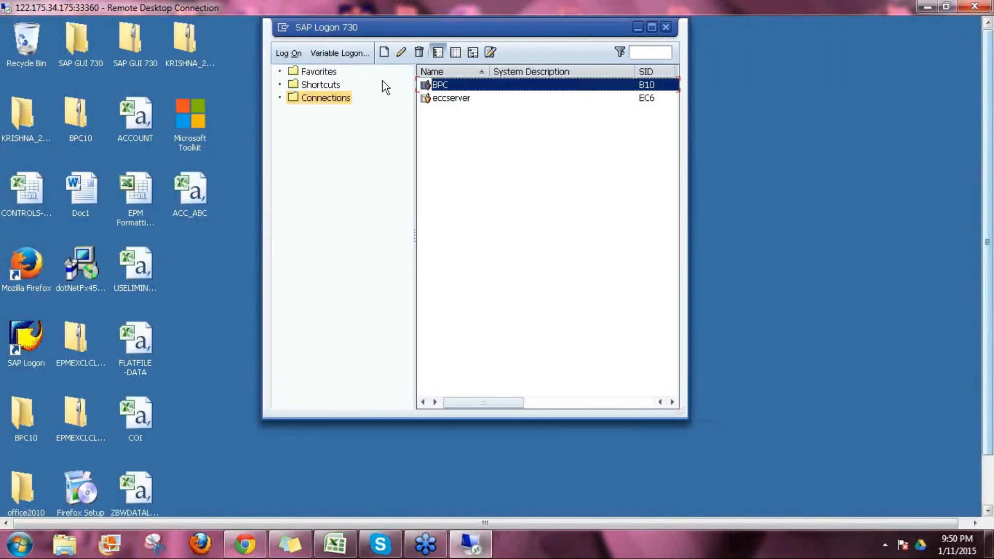
pyautogui.doubleClick(445, 85)
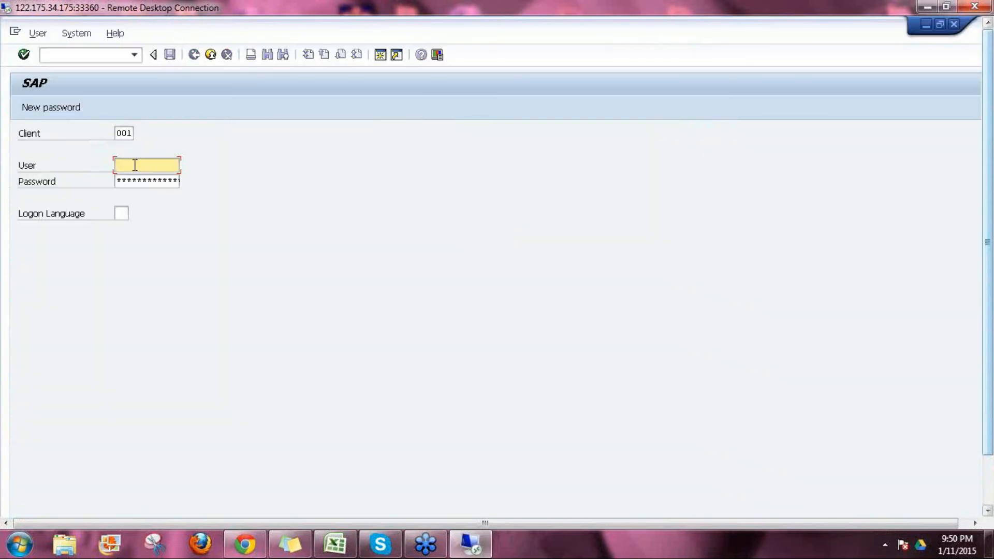
pyautogui.write('krishna')
pyautogui.press('Tab')
pyautogui.write('****')
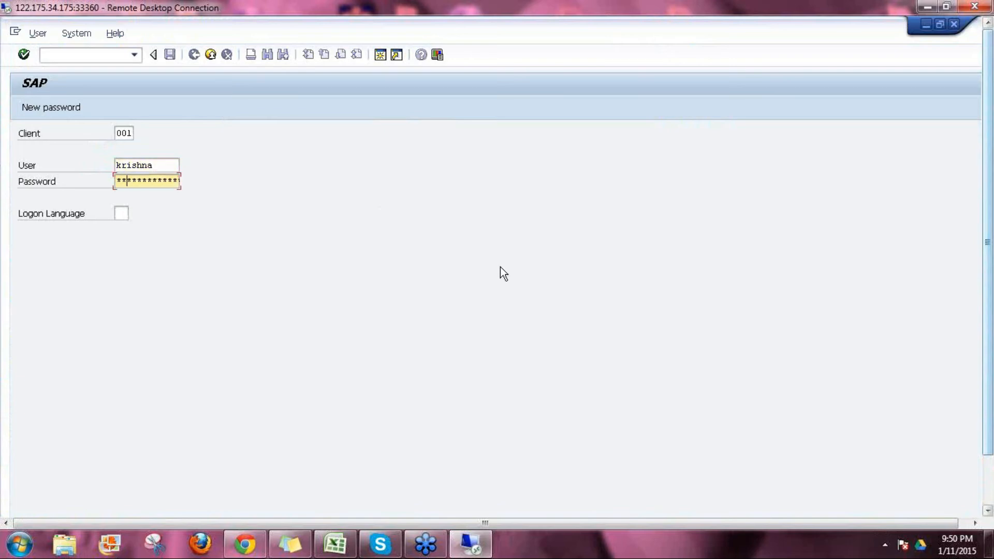
pyautogui.write('*')
pyautogui.press('Return')
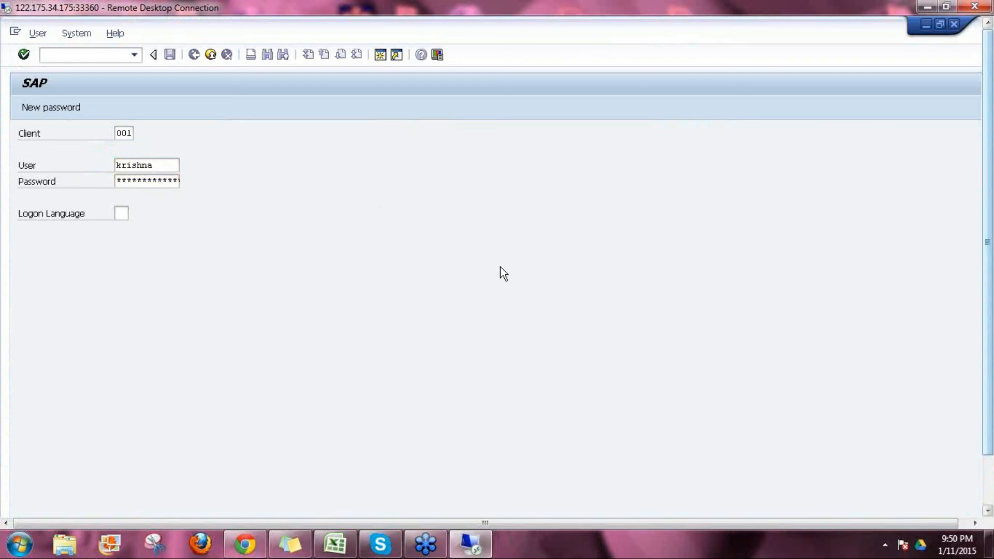
# Start transaction rsa1 and display the details of the ACC_ABC characteristic under the training environment.
pyautogui.write('rsa1')
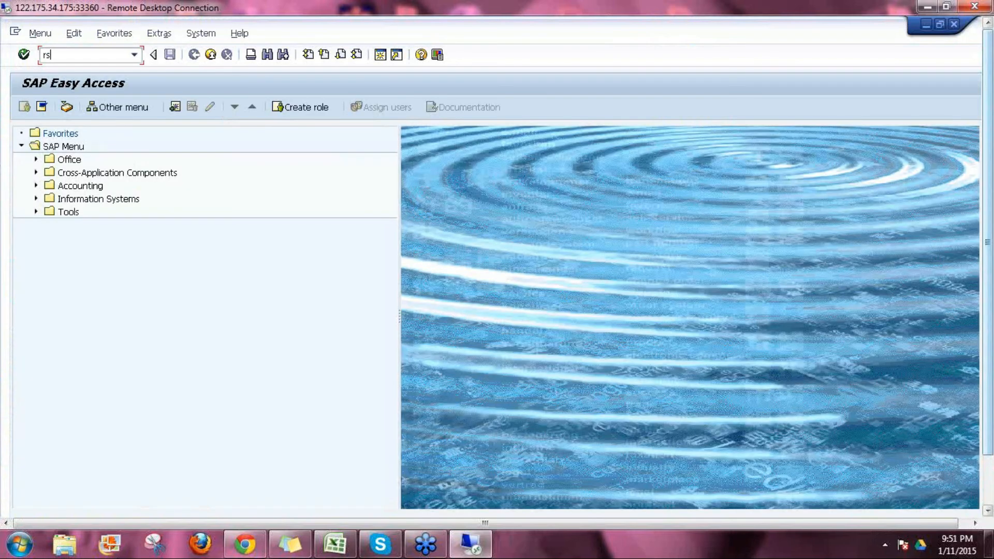
pyautogui.press('Return')
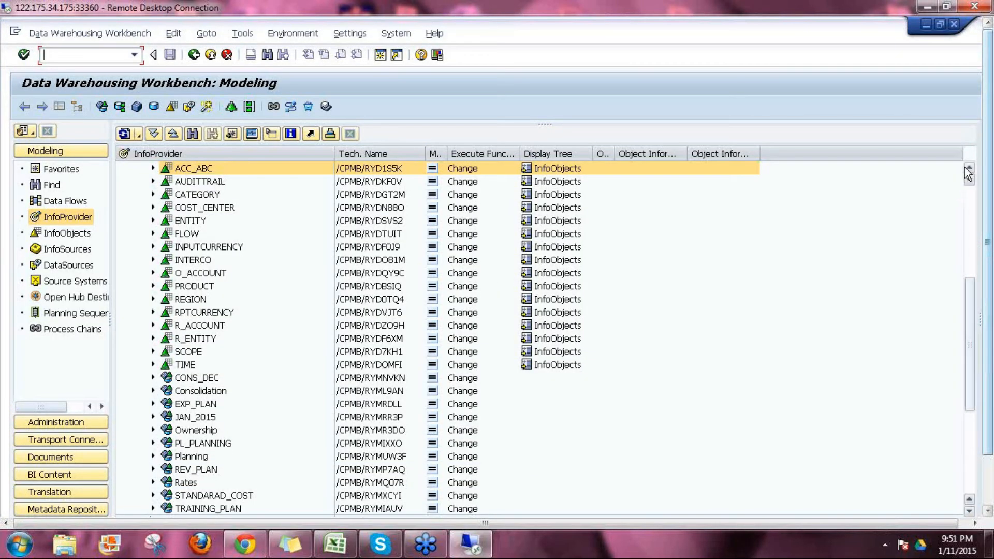
pyautogui.scroll(5, 968, 175)
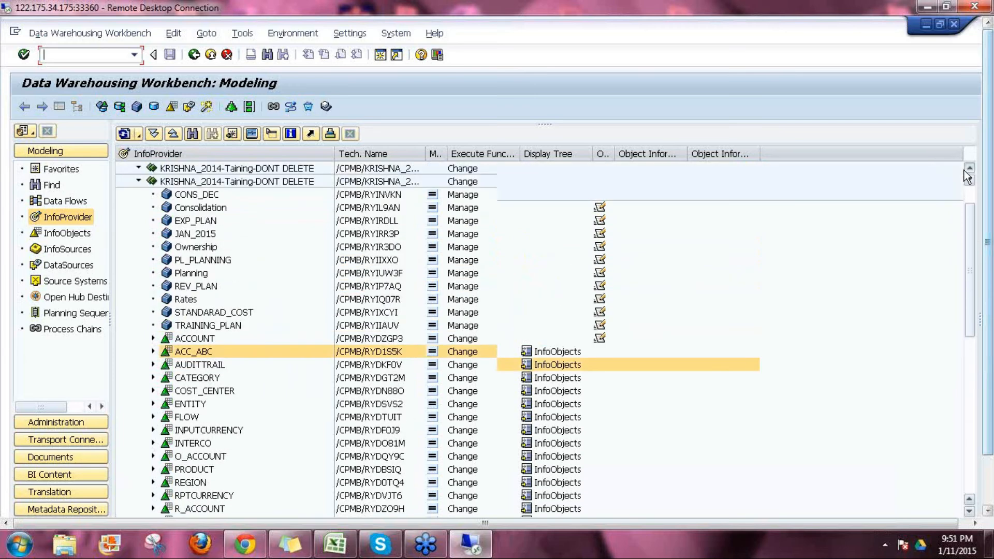
pyautogui.scroll(1, 967, 176)
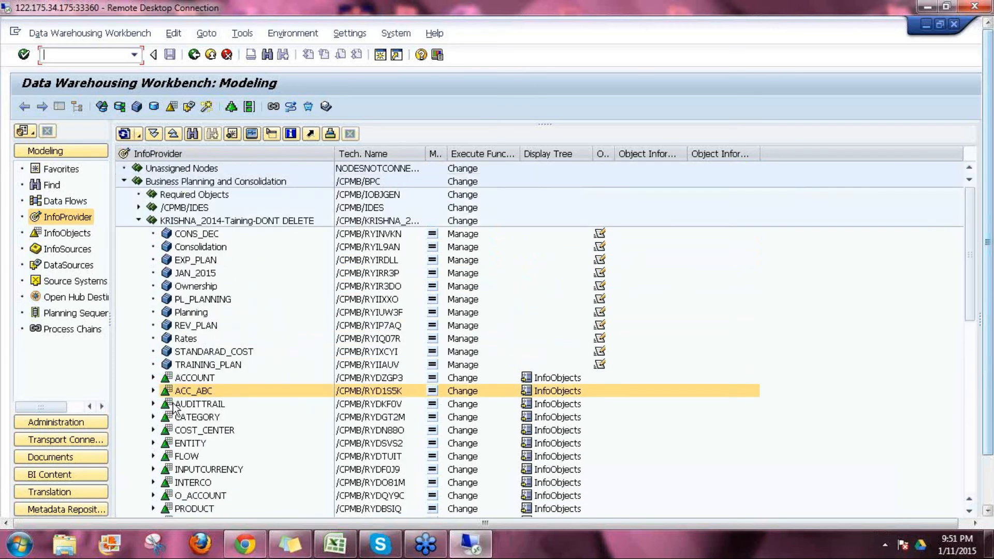
pyautogui.click(154, 391)
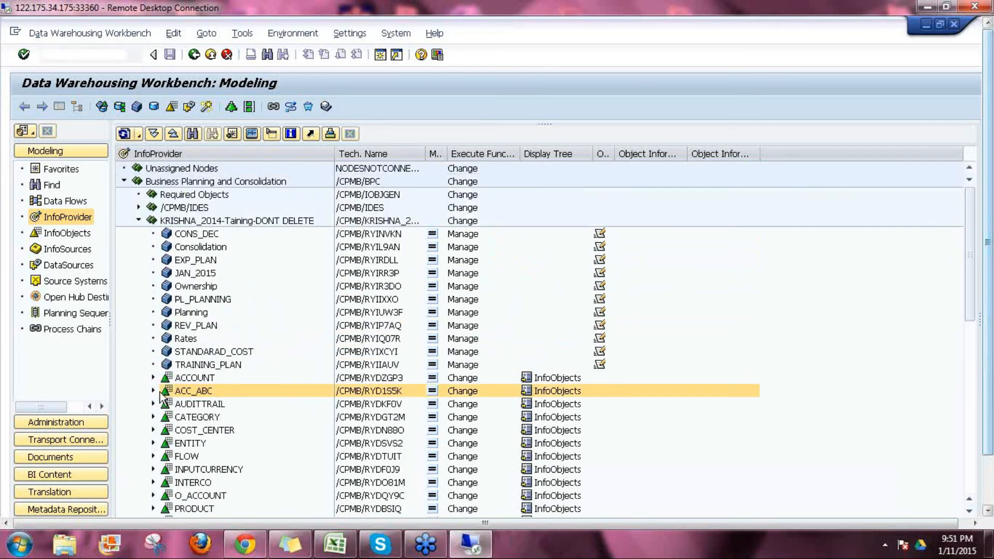
pyautogui.doubleClick(206, 391)
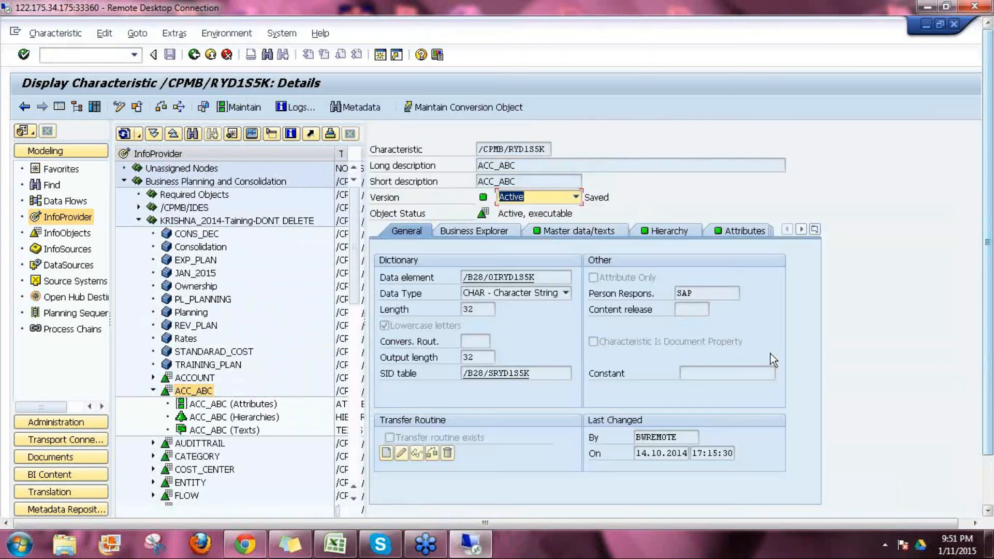
# Examine the detail and navigation attributes of ACC_ABC through to GAAP, and collapse its node in the InfoProvider tree.
pyautogui.click(724, 232)
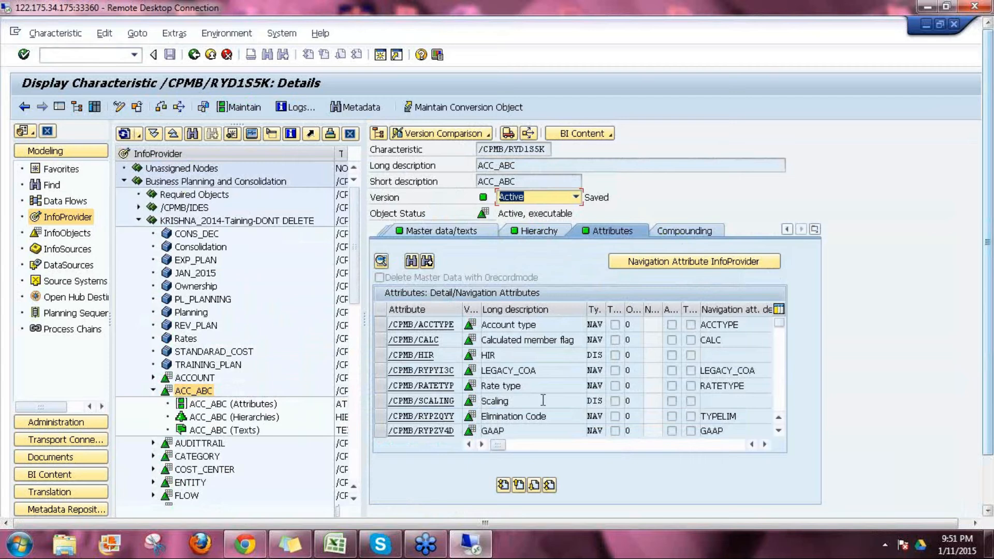
pyautogui.click(779, 432)
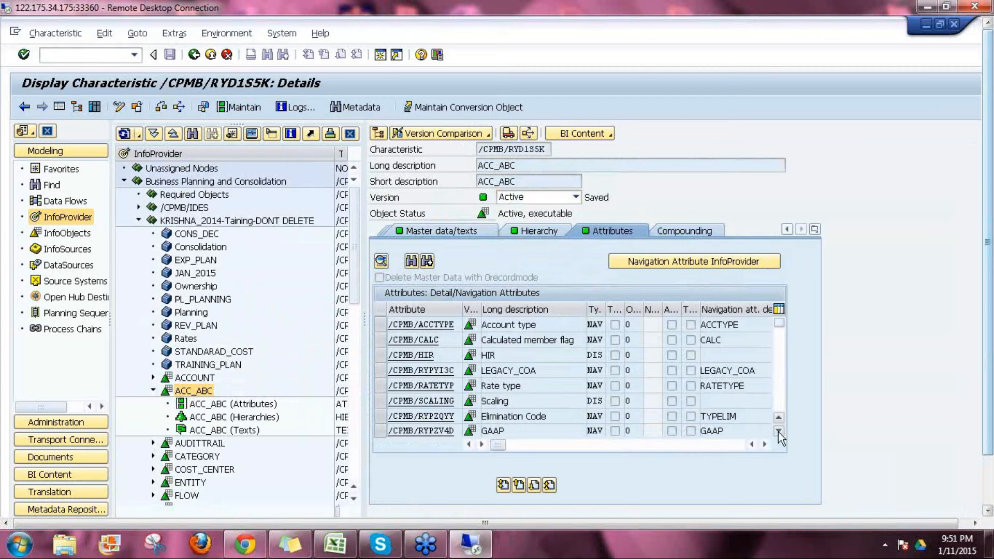
pyautogui.click(778, 432)
pyautogui.click(779, 432)
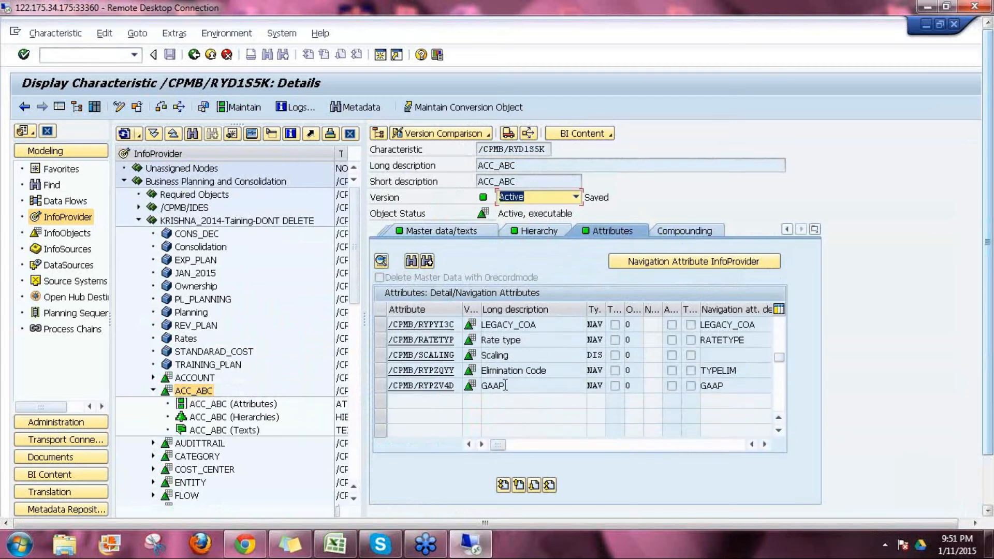
pyautogui.click(506, 387)
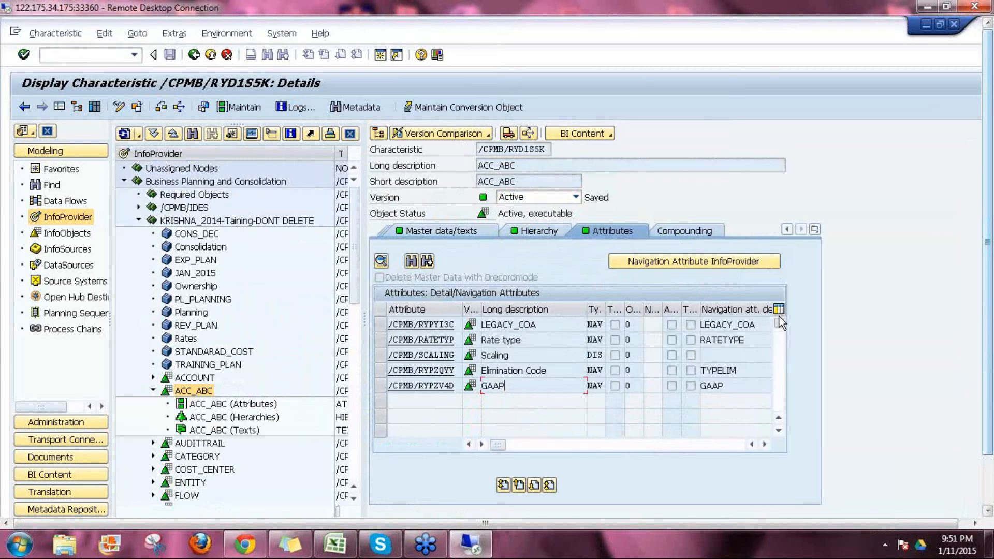
pyautogui.scroll(1, 558, 341)
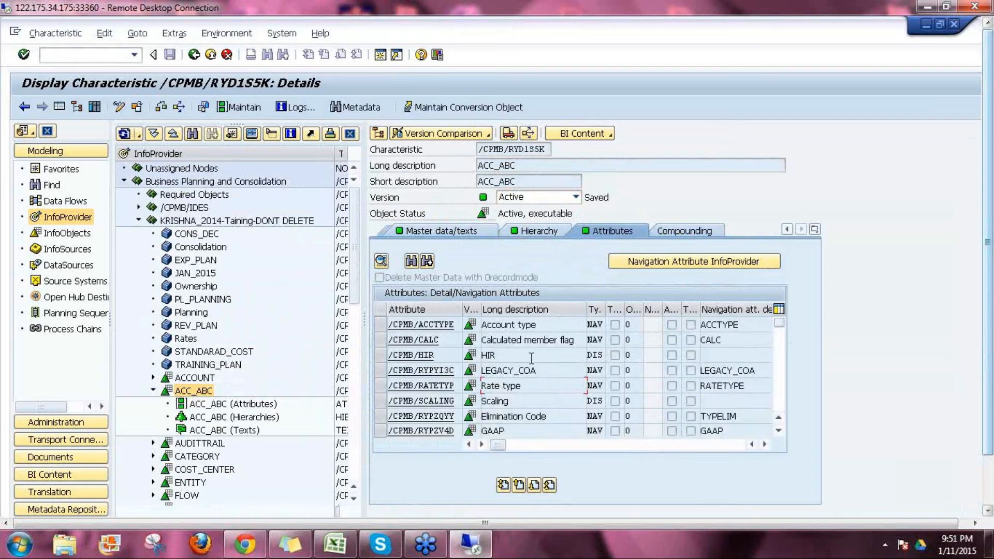
pyautogui.click(503, 431)
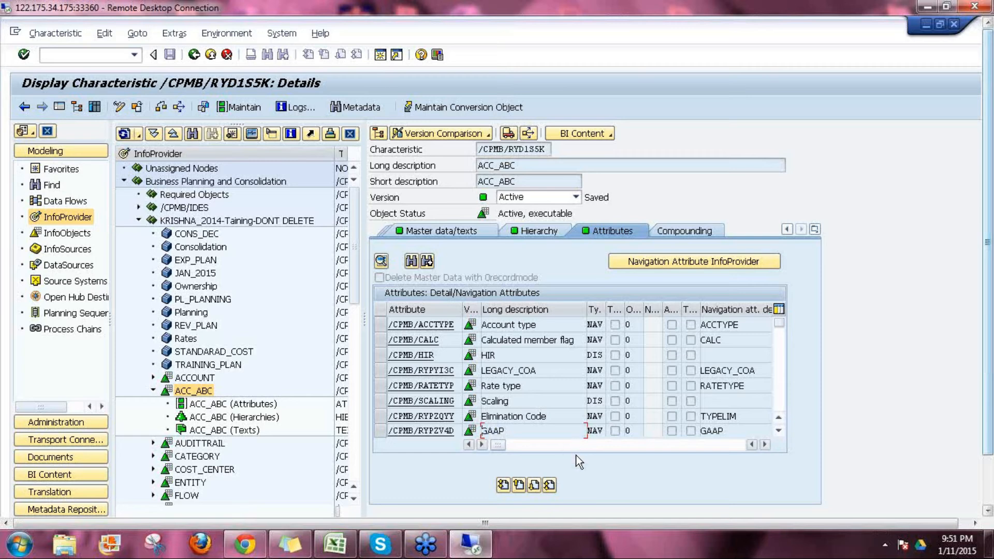
pyautogui.click(982, 292)
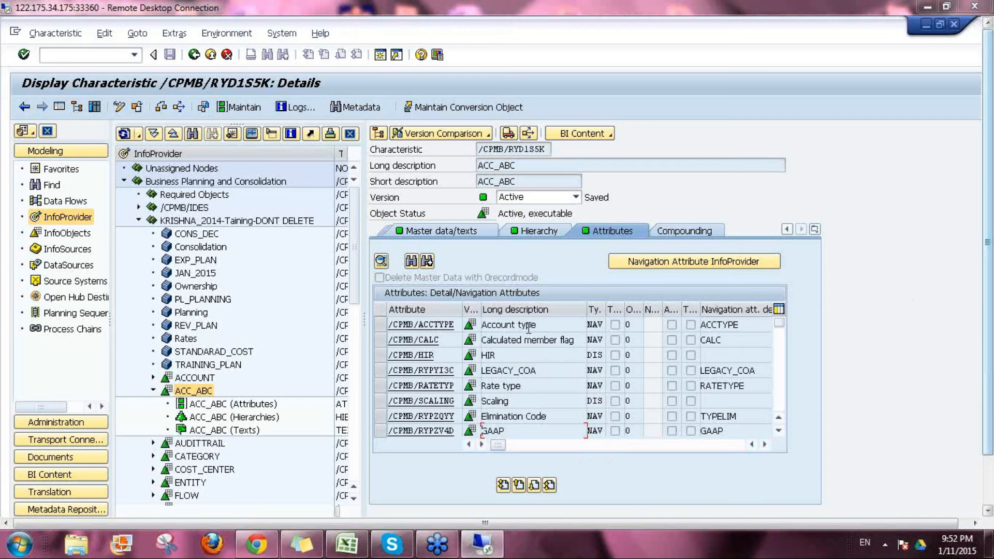
pyautogui.click(153, 391)
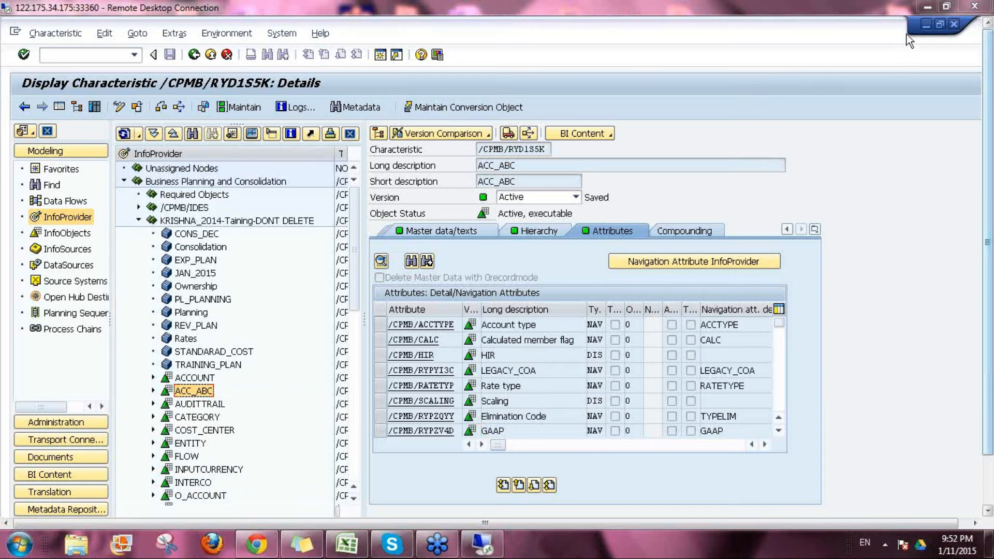
# Switch from SAP GUI to Planning and Consolidation in Internet Explorer, where the ACC_ABC dimension members are open.
pyautogui.click(926, 24)
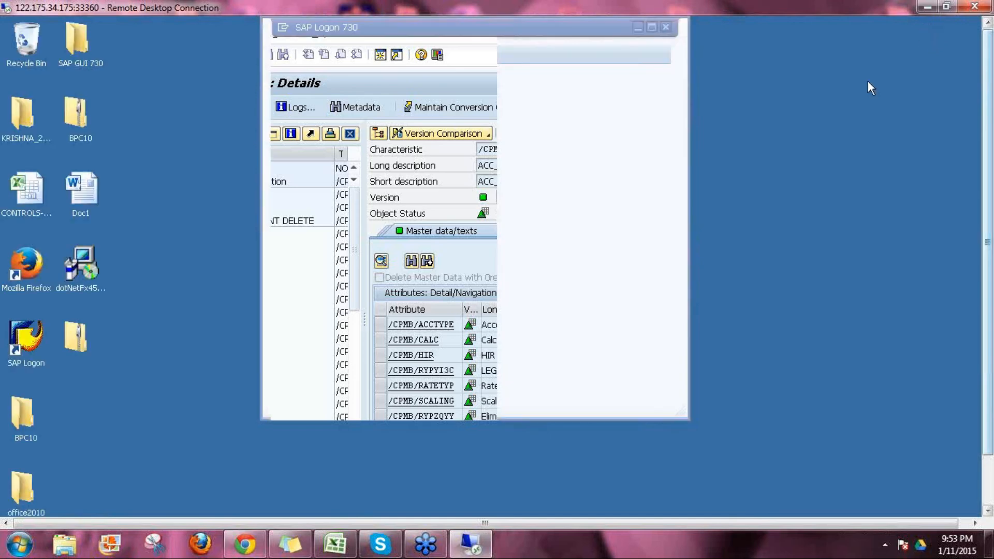
pyautogui.moveTo(989, 379); pyautogui.dragTo(982, 448)
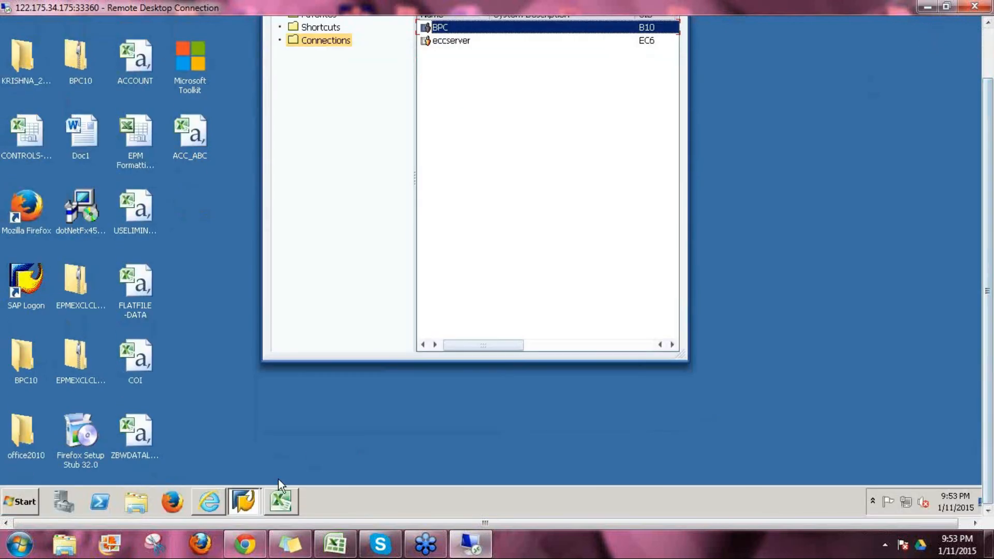
pyautogui.click(279, 500)
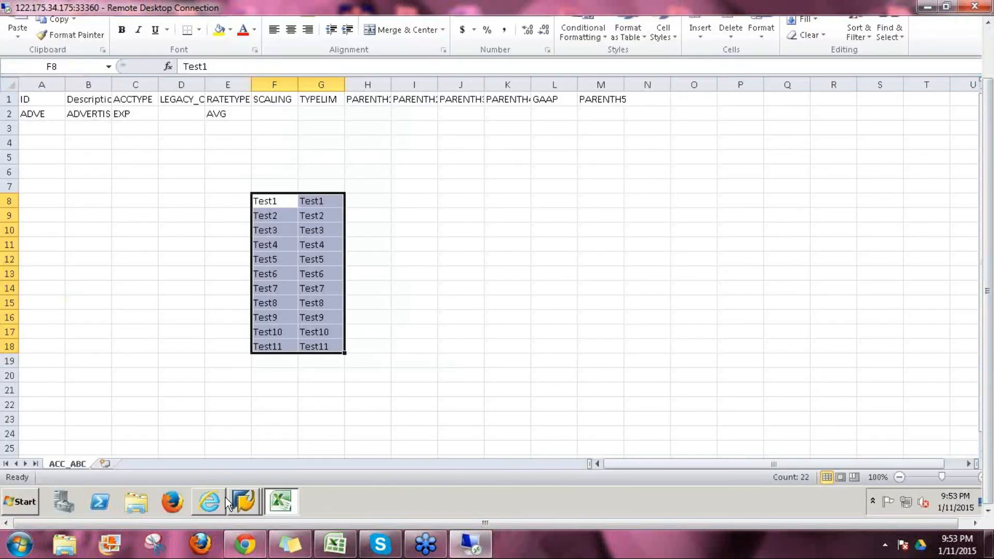
pyautogui.click(243, 502)
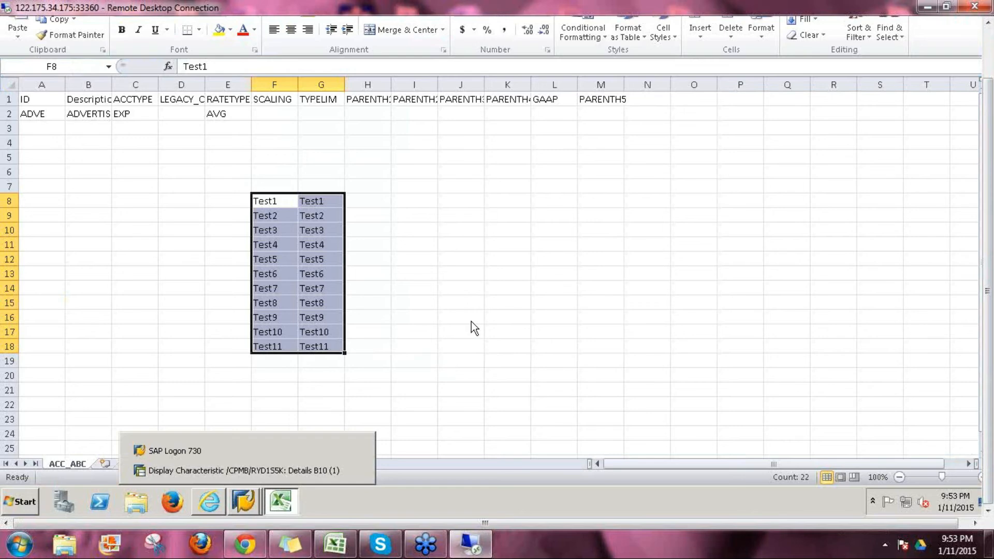
pyautogui.click(246, 476)
pyautogui.click(347, 306)
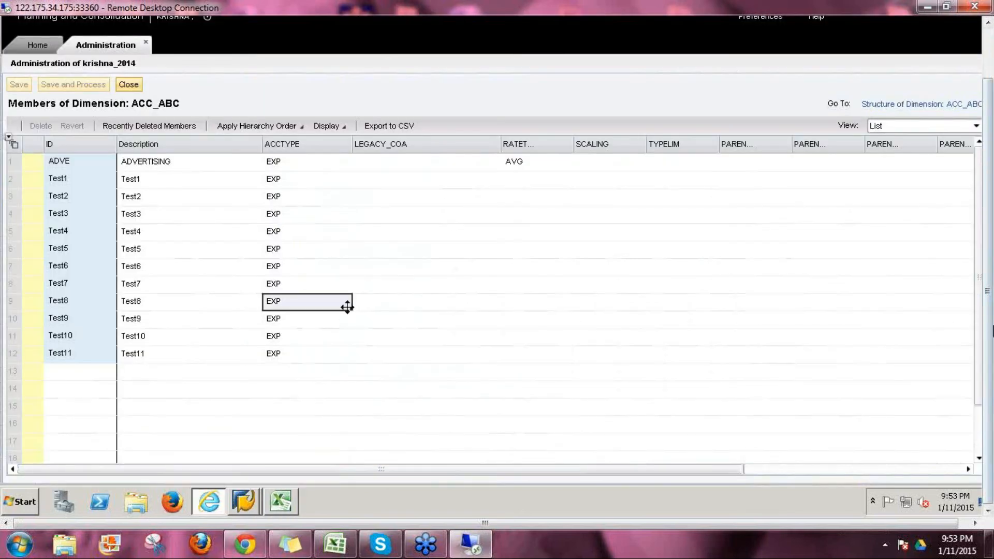
pyautogui.moveTo(989, 331); pyautogui.dragTo(984, 290)
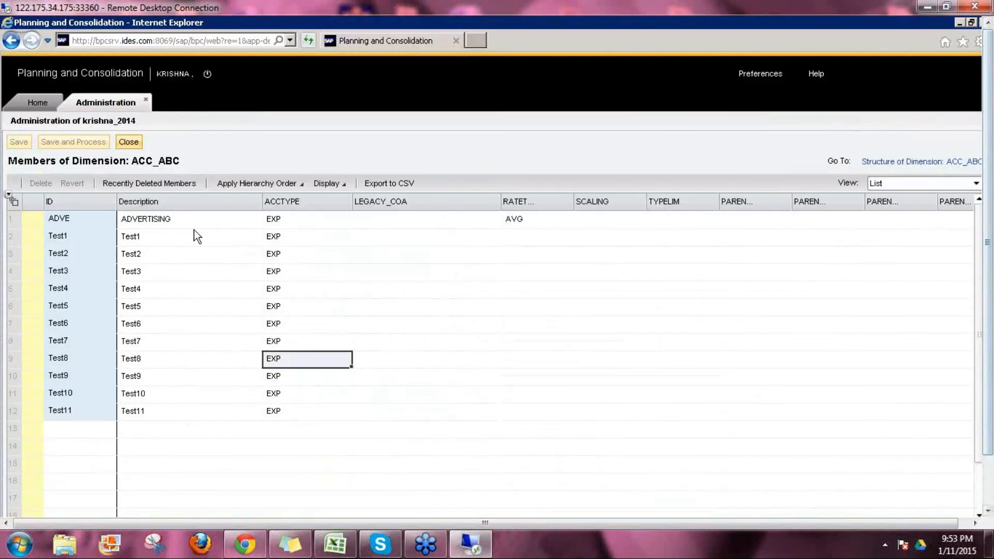
# Close the ACC_ABC members, open the ACCOUNT dimension members, and examine the ACCTYPE values EXP, AST, LEQ and INC.
pyautogui.click(131, 141)
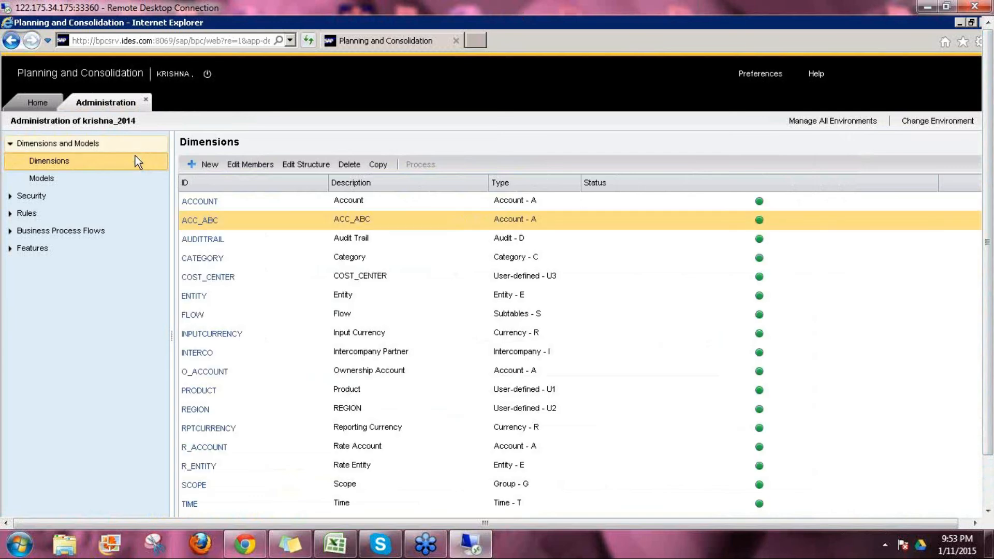
pyautogui.click(199, 199)
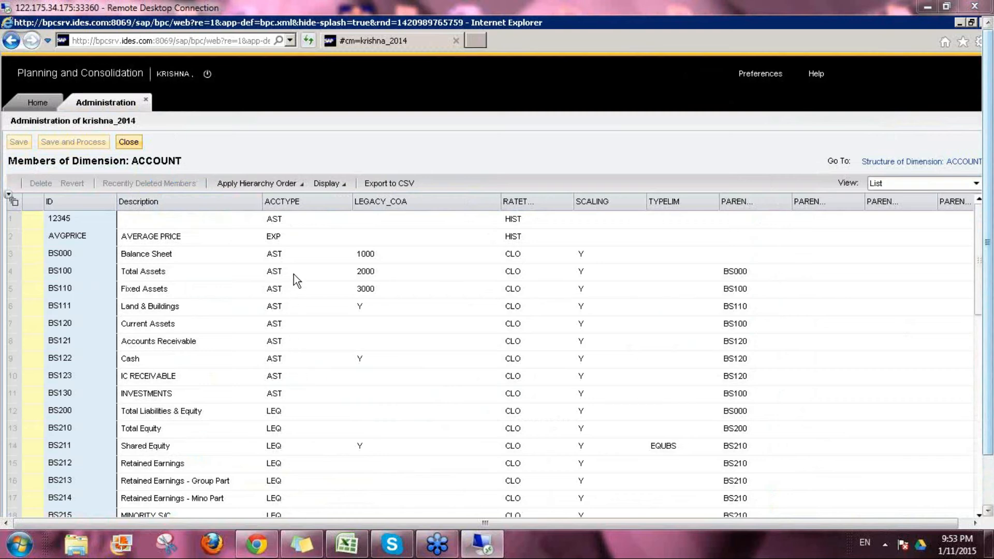
pyautogui.click(291, 241)
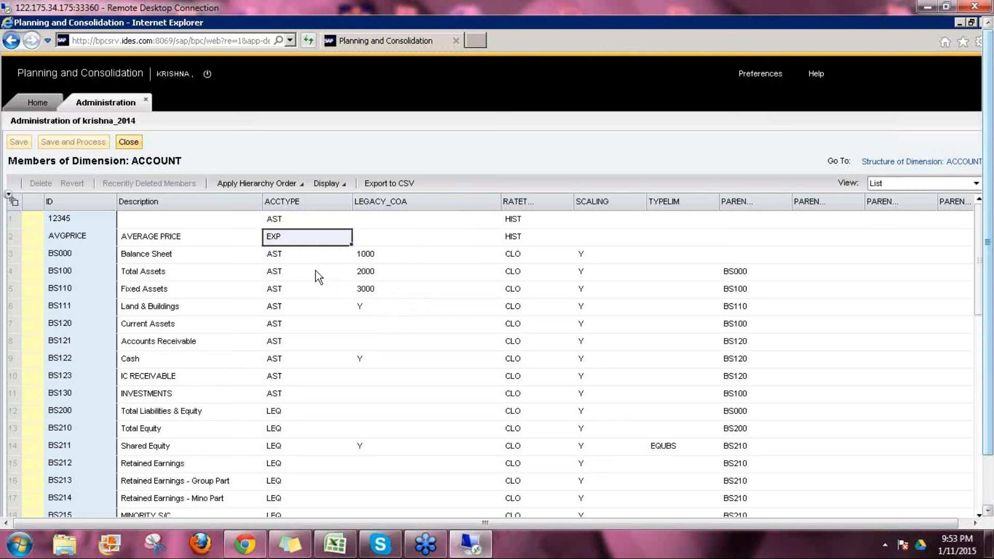
pyautogui.click(277, 253)
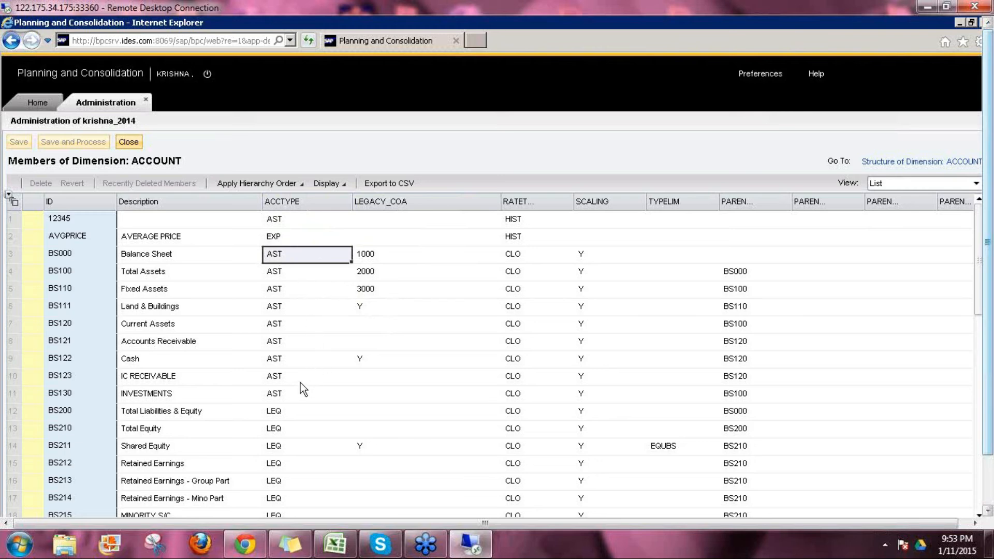
pyautogui.scroll(-2, 301, 383)
pyautogui.click(281, 309)
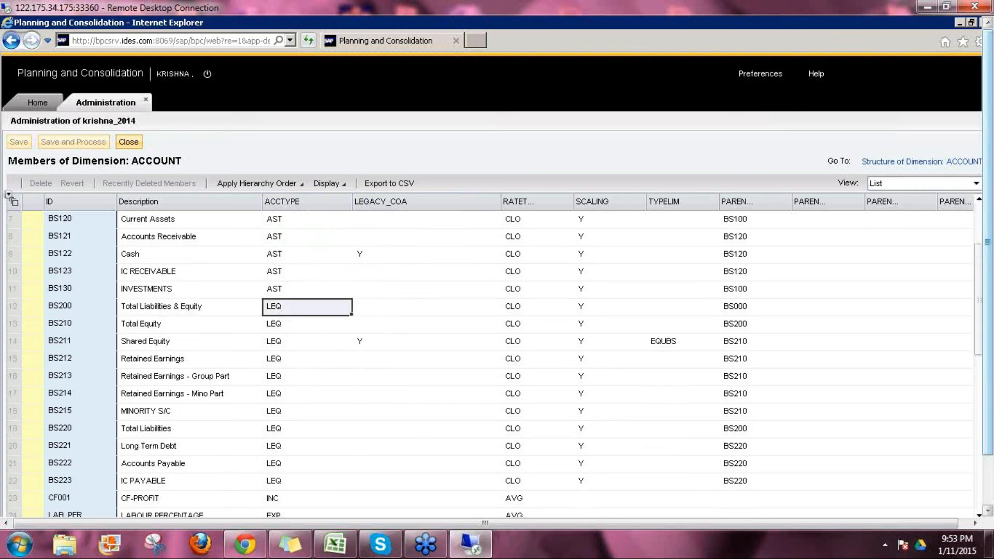
pyautogui.scroll(-2, 304, 359)
pyautogui.click(287, 394)
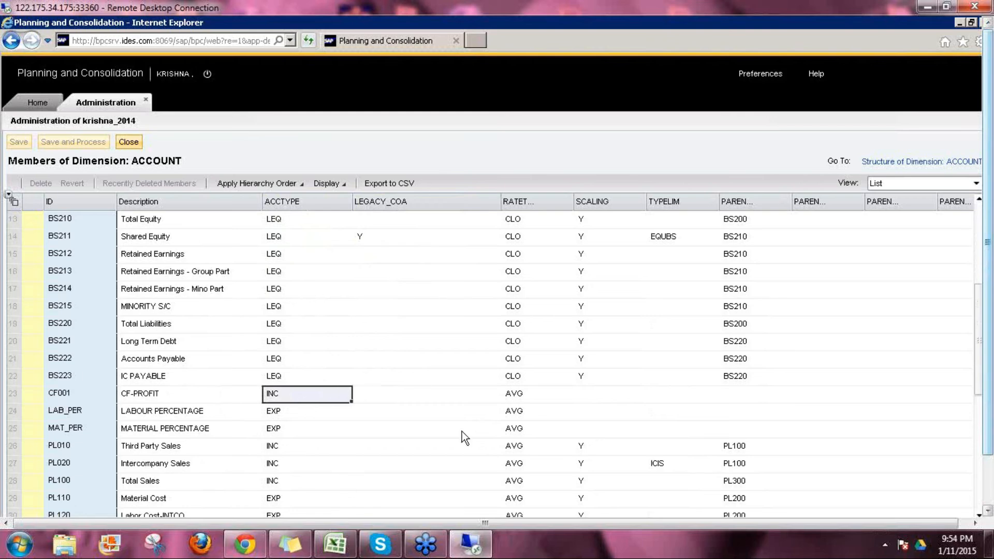
pyautogui.scroll(4, 548, 302)
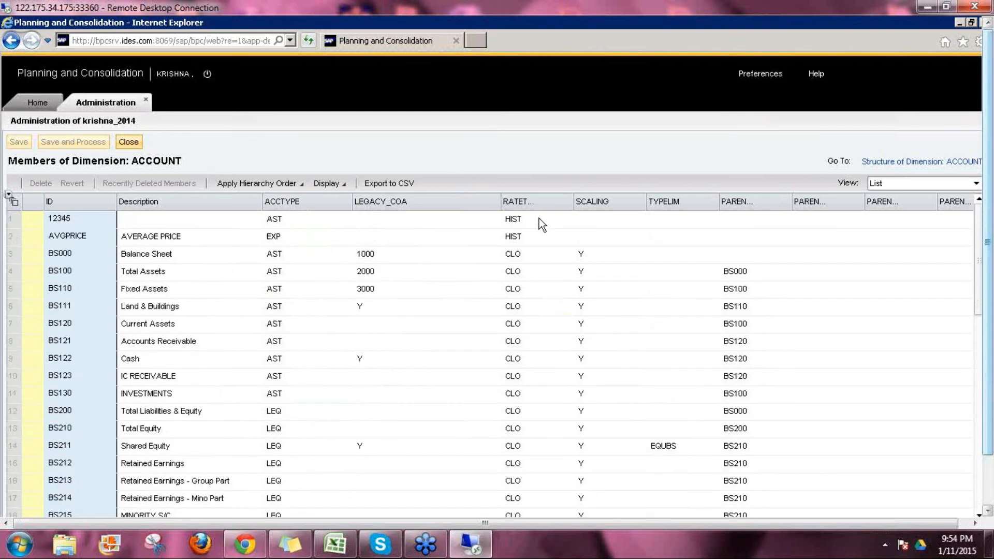
# Widen the RATETYPE column and examine the HIST, CLO and AVG rate types assigned to the ACCOUNT members.
pyautogui.moveTo(574, 201); pyautogui.dragTo(611, 202)
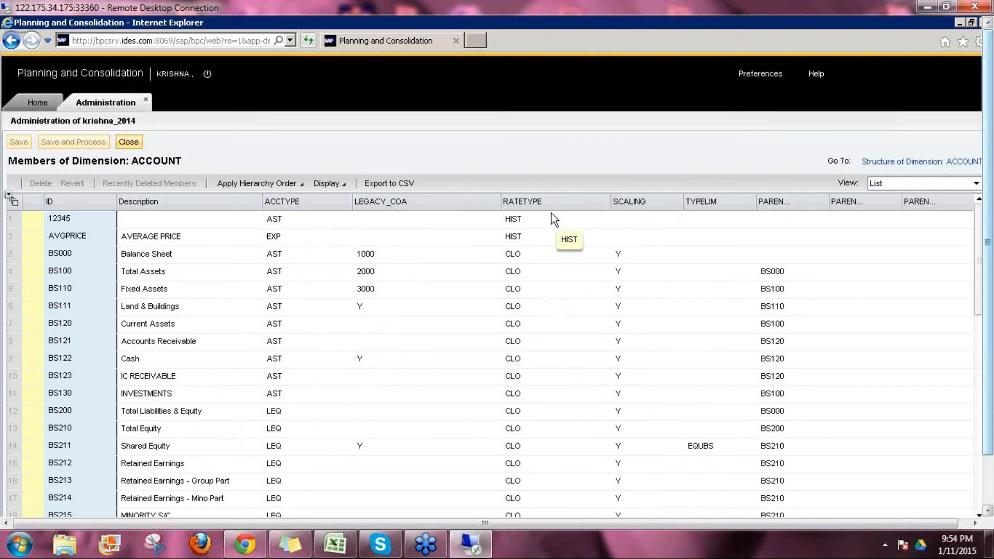
pyautogui.click(536, 221)
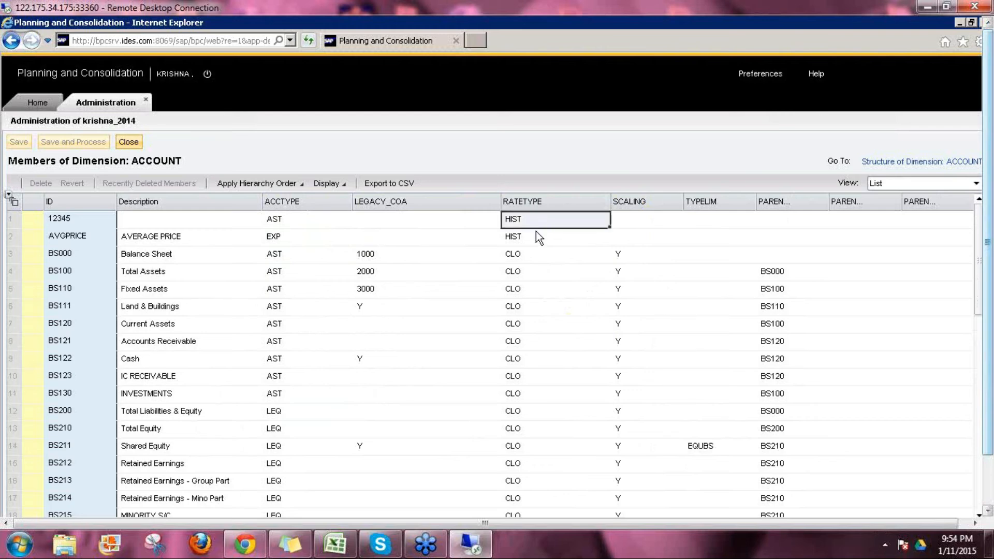
pyautogui.click(533, 237)
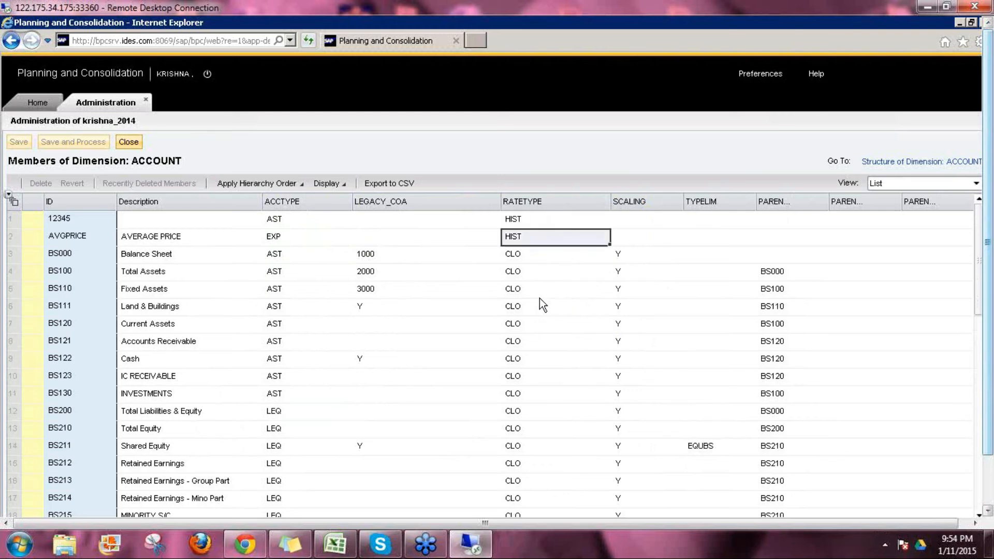
pyautogui.scroll(-5, 523, 318)
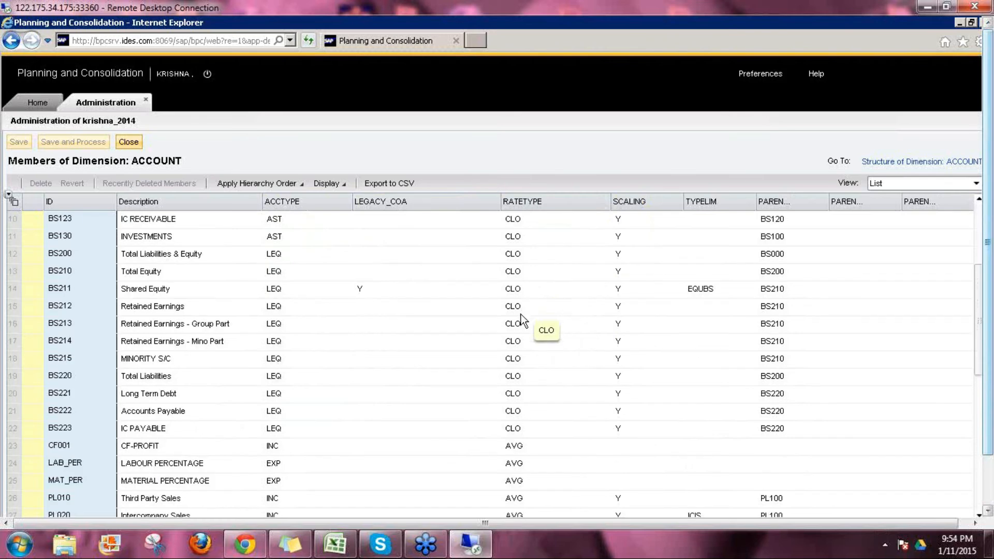
pyautogui.click(527, 337)
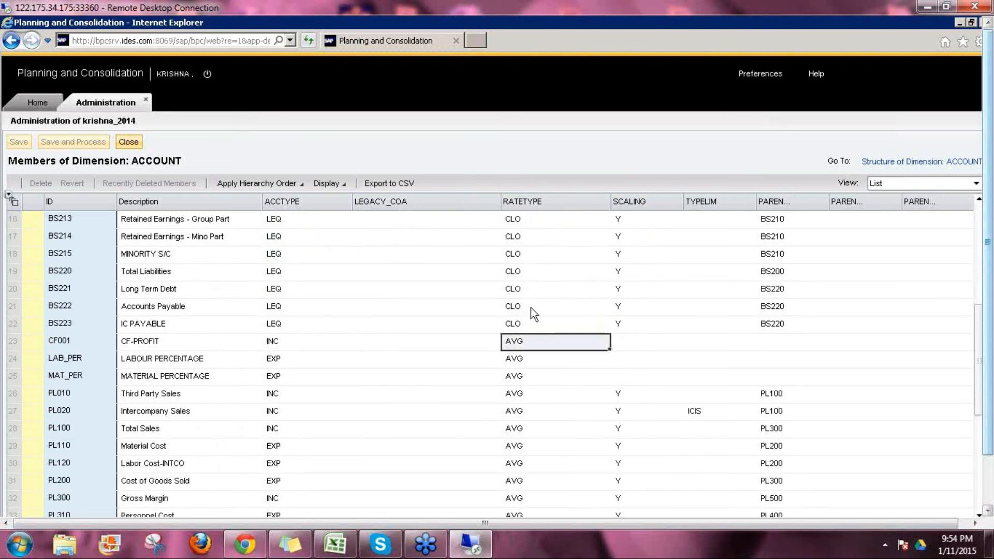
pyautogui.scroll(5, 530, 319)
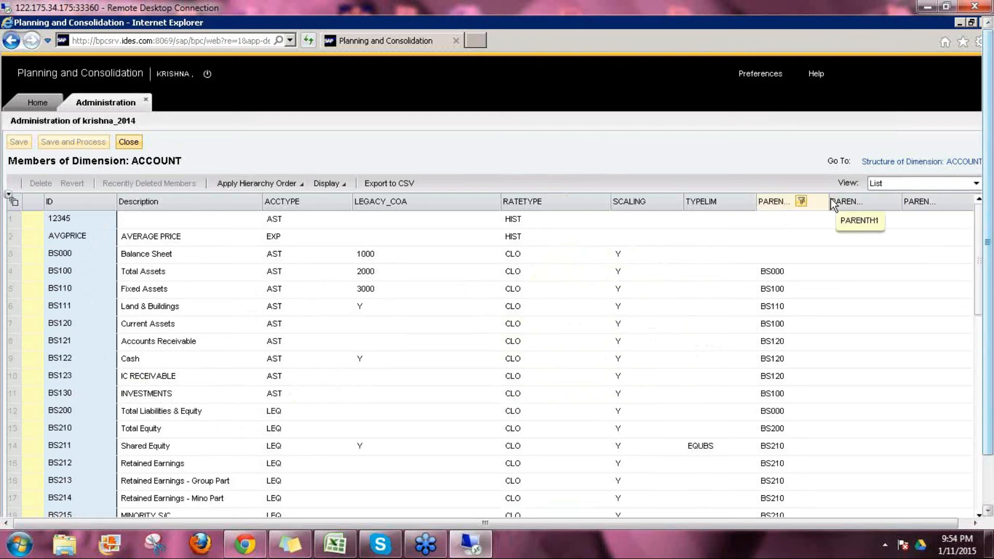
# Widen the PARENTH1 column of the ACCOUNT member list and change the member view to Hierarchy.
pyautogui.moveTo(829, 200); pyautogui.dragTo(853, 200)
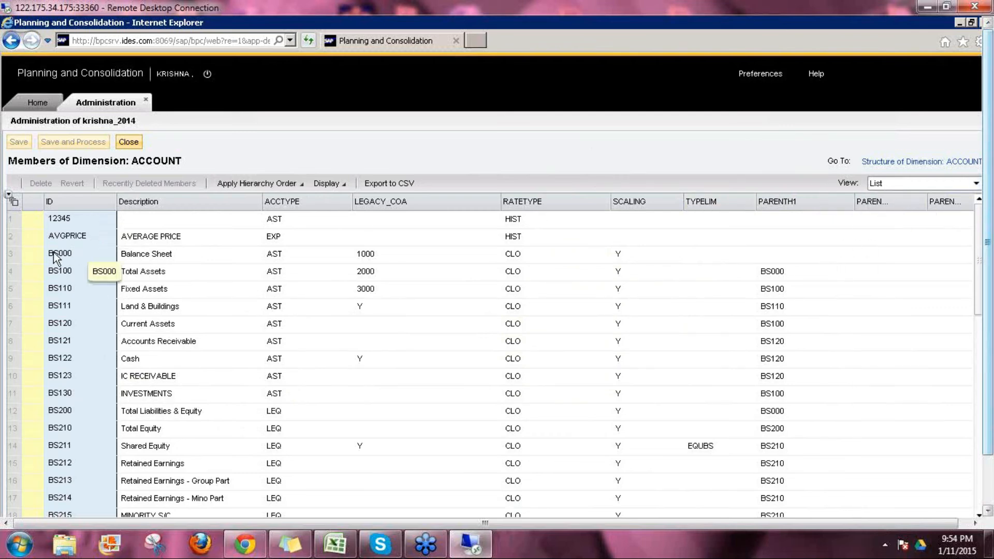
pyautogui.click(73, 257)
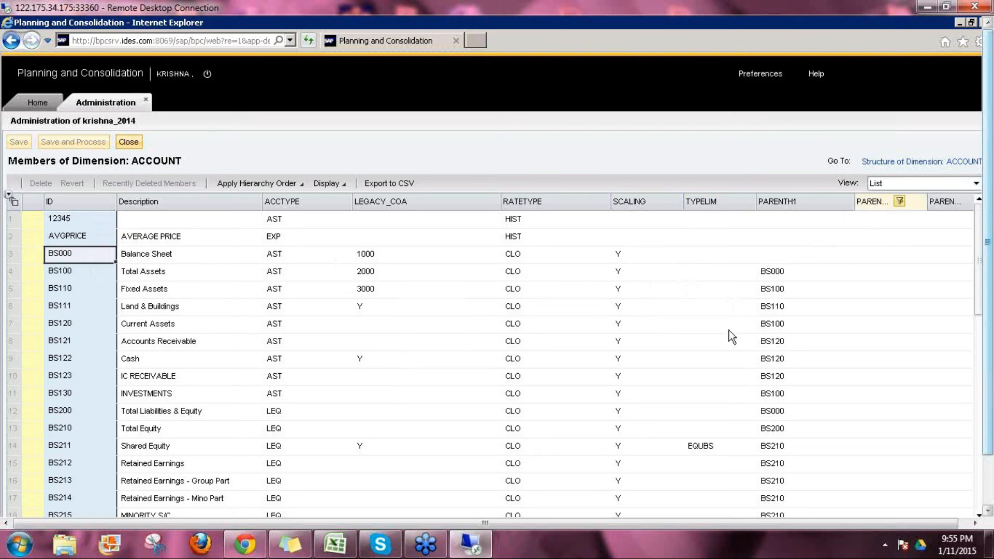
pyautogui.click(888, 184)
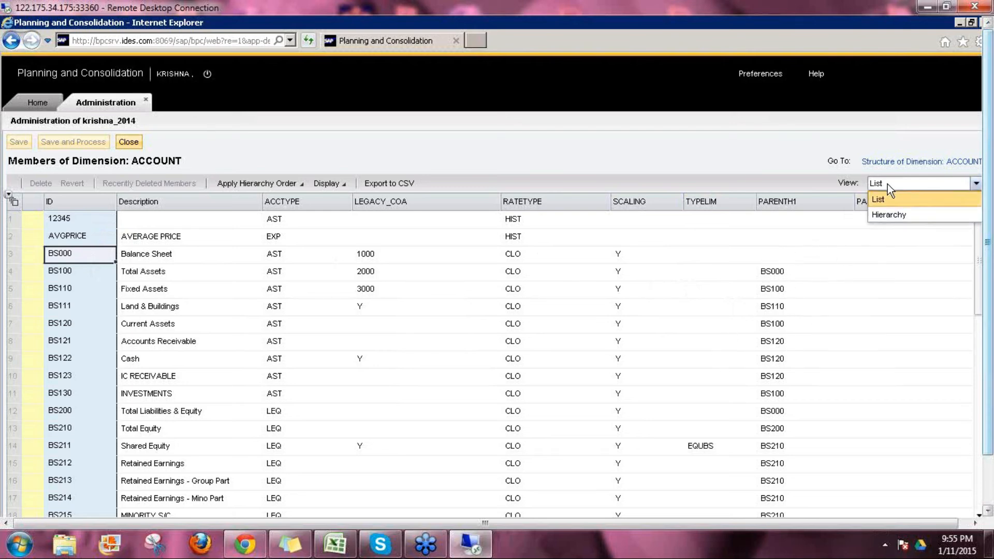
pyautogui.click(884, 216)
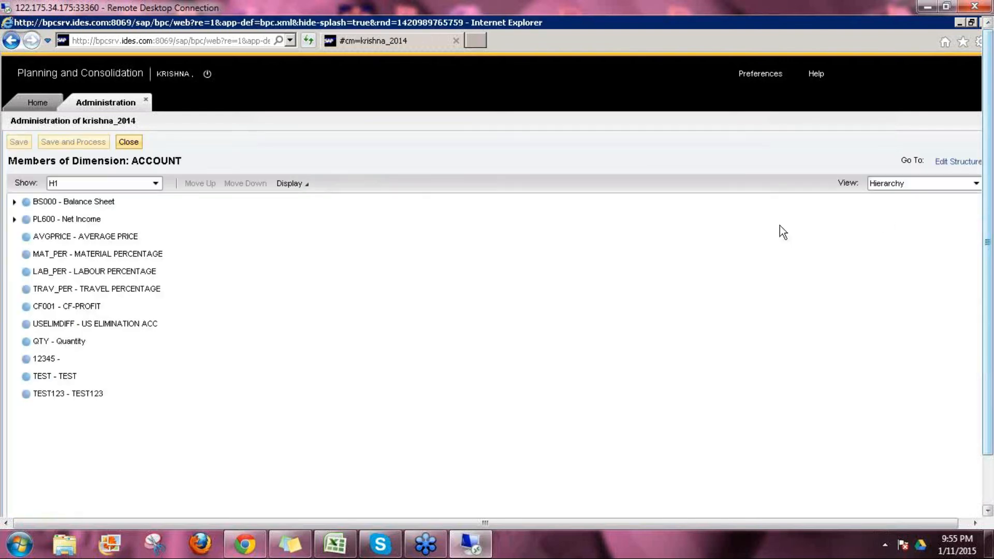
# Expand BS000 Balance Sheet, BS100 Total Assets and BS110 Fixed Assets in hierarchy H1 to inspect the parent-child levels.
pyautogui.click(54, 204)
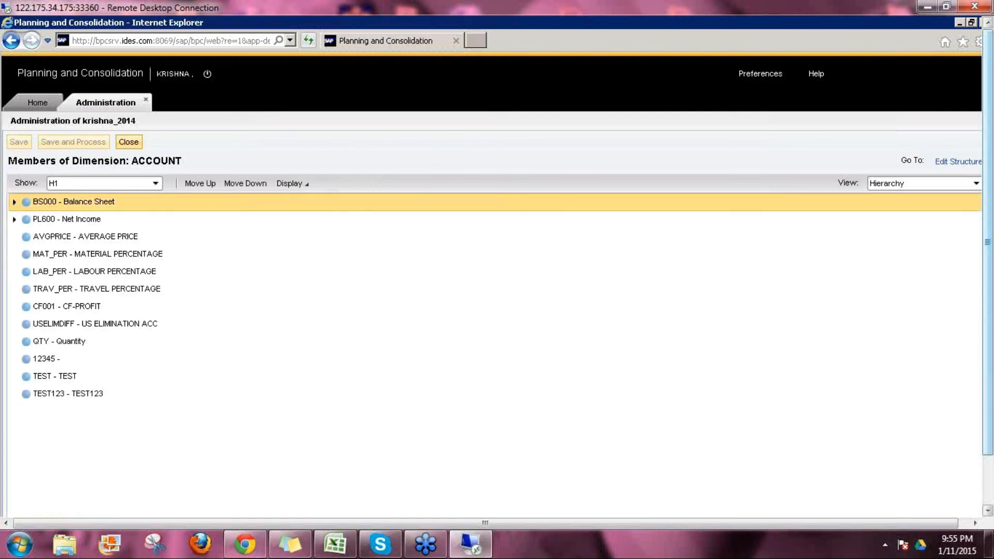
pyautogui.click(14, 202)
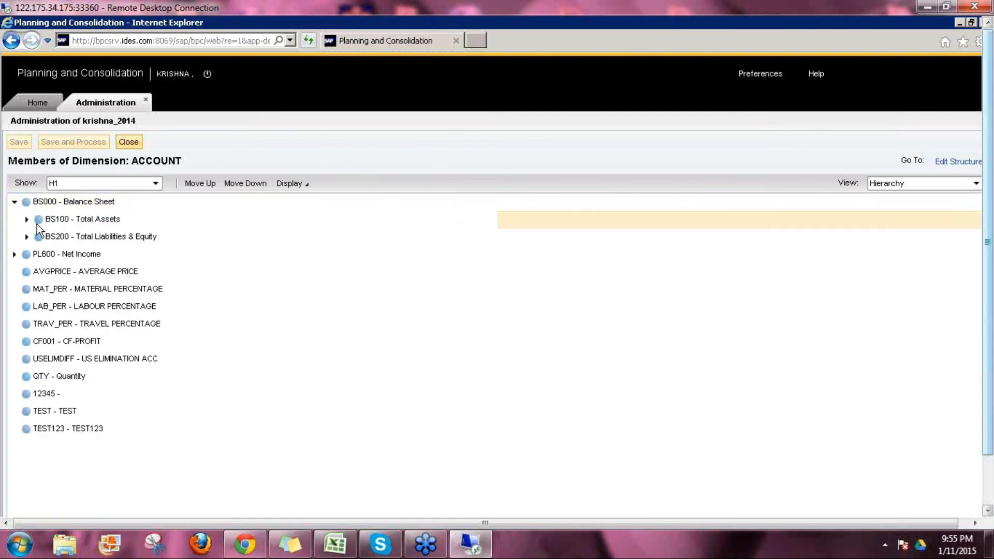
pyautogui.click(26, 219)
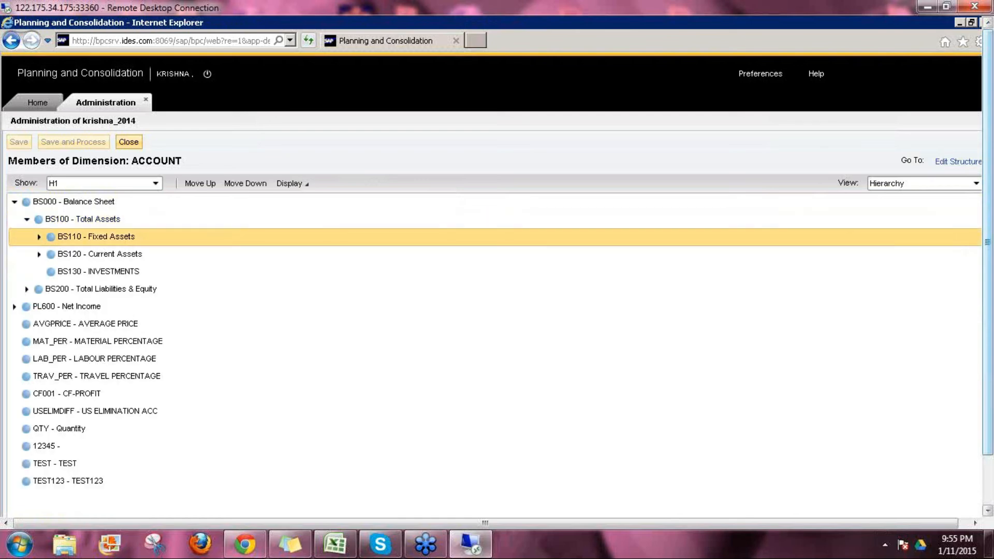
pyautogui.click(39, 237)
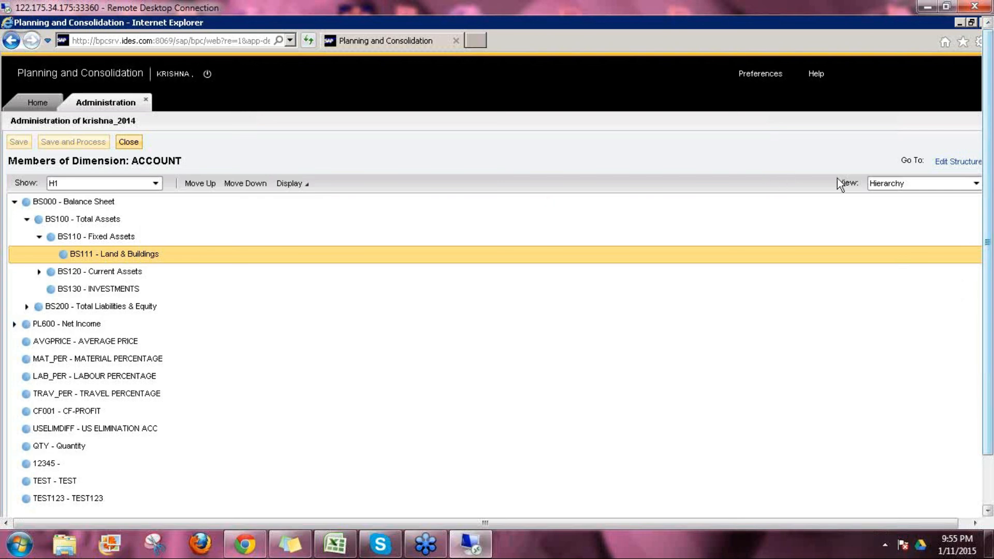
# Change the ACCOUNT members to the List view and return to the Hierarchy view.
pyautogui.click(898, 190)
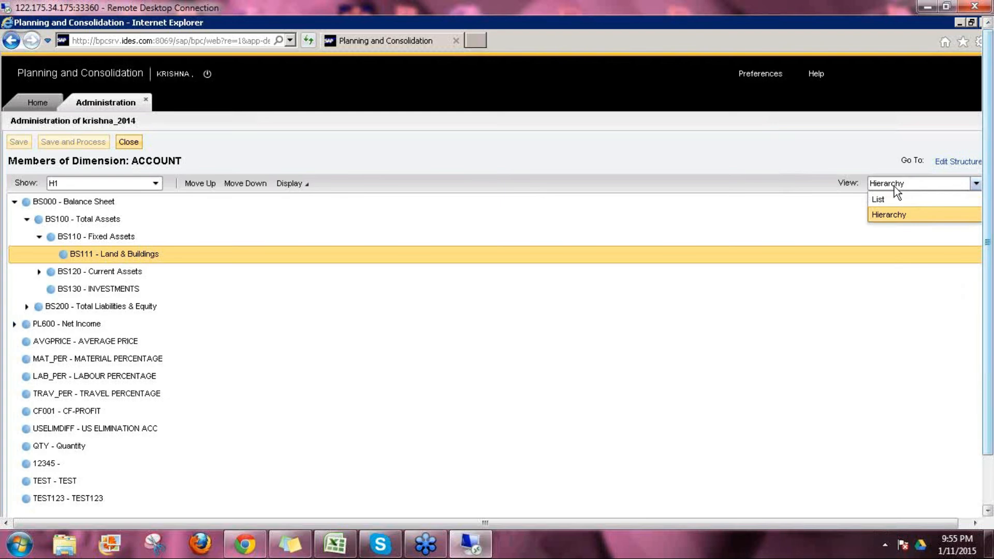
pyautogui.click(886, 201)
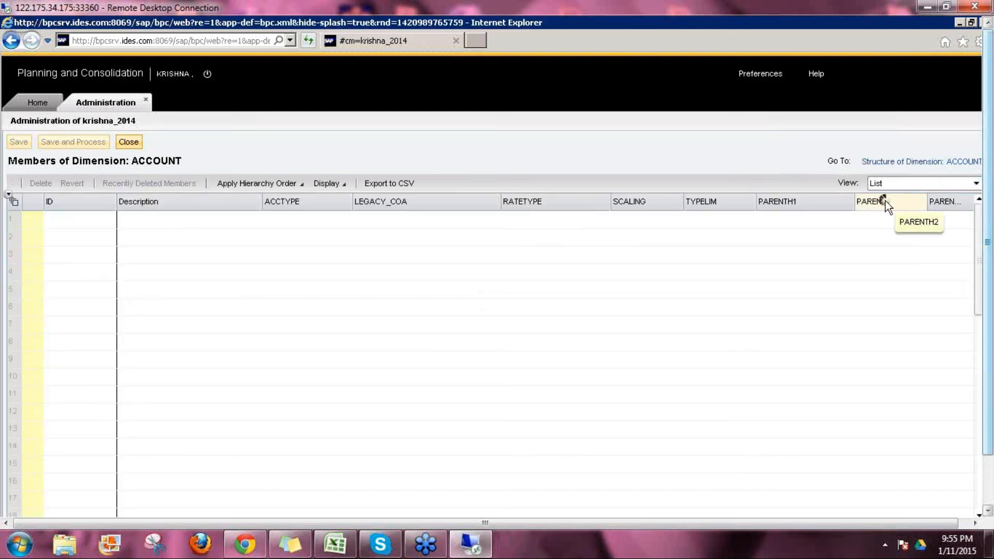
pyautogui.click(893, 184)
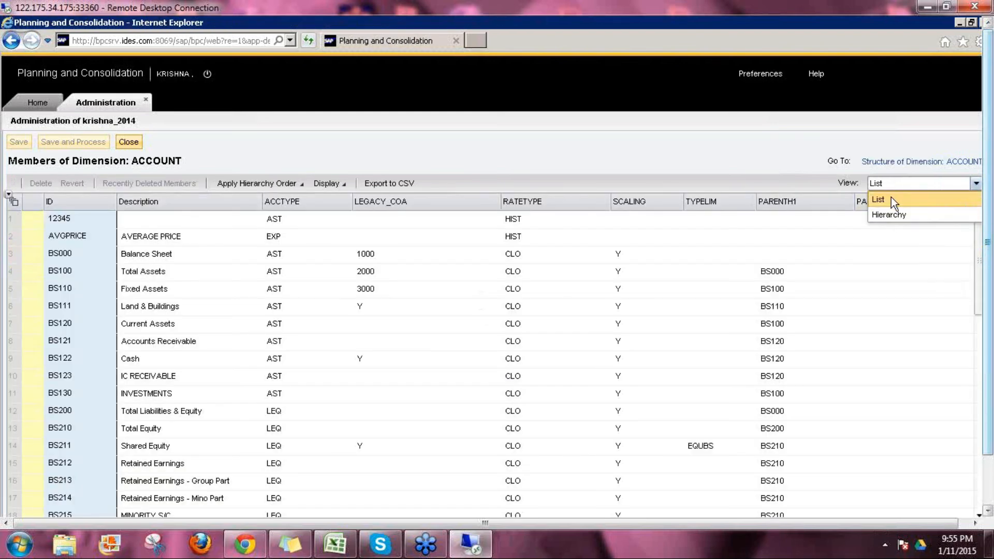
pyautogui.click(888, 216)
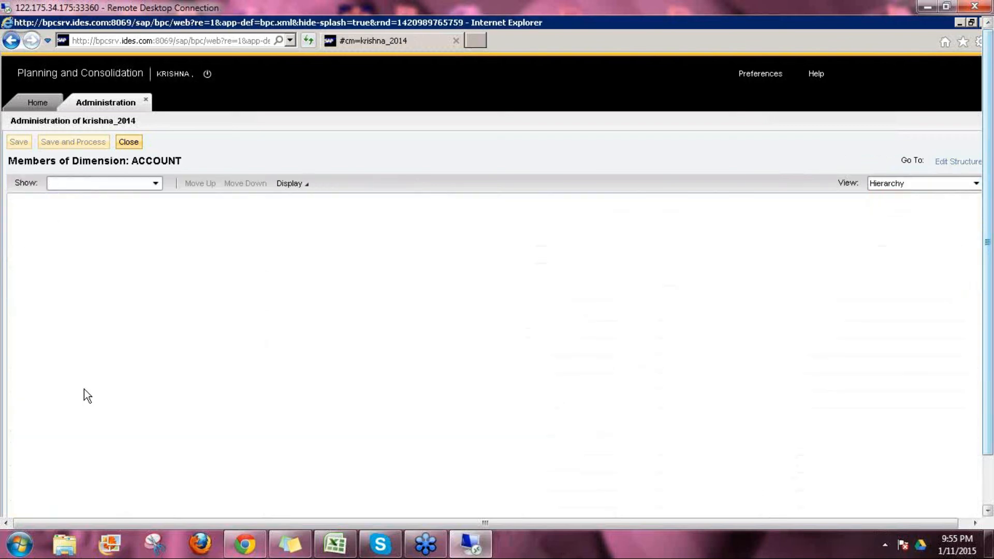
# Display the H1 hierarchy members by Member ID only, and change the display to Member Description.
pyautogui.click(306, 186)
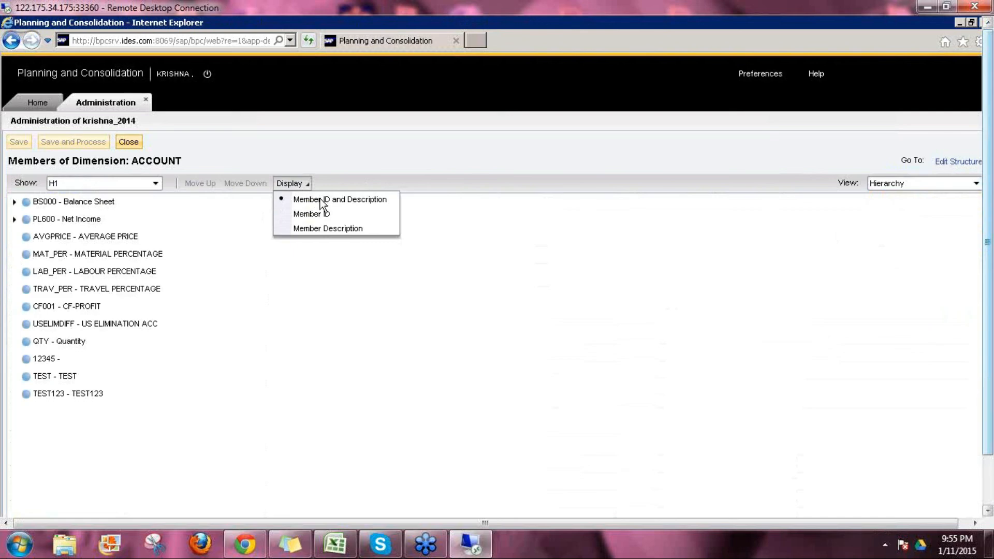
pyautogui.click(345, 214)
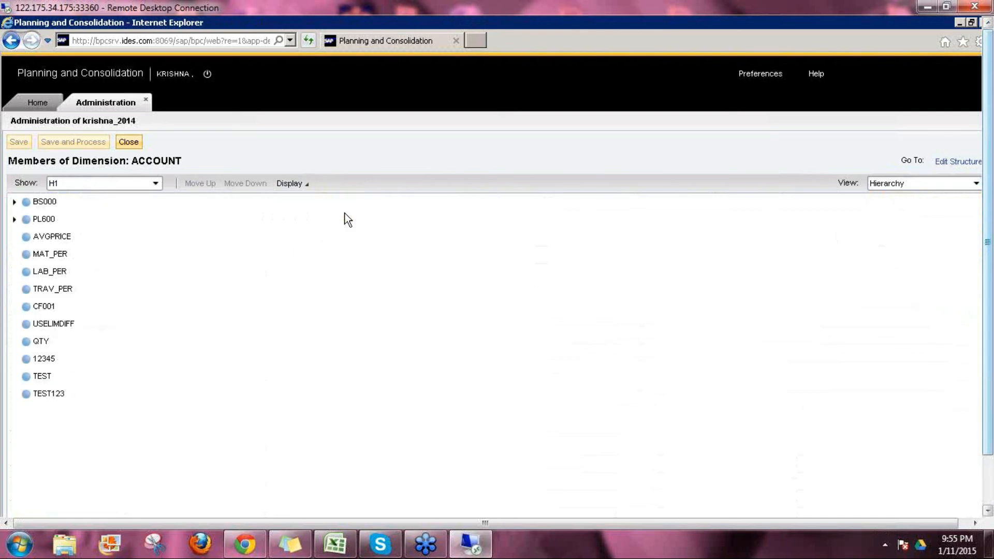
pyautogui.click(305, 187)
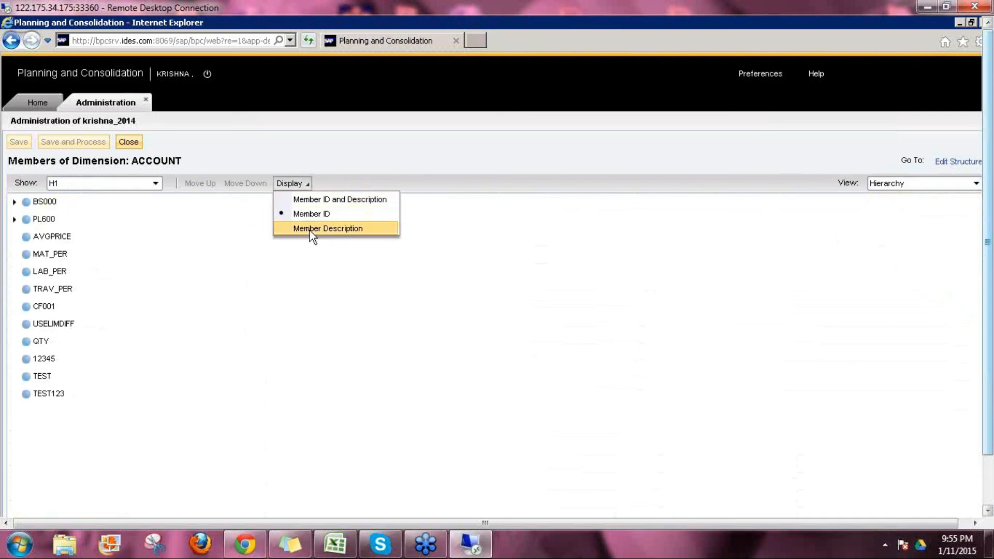
pyautogui.click(310, 229)
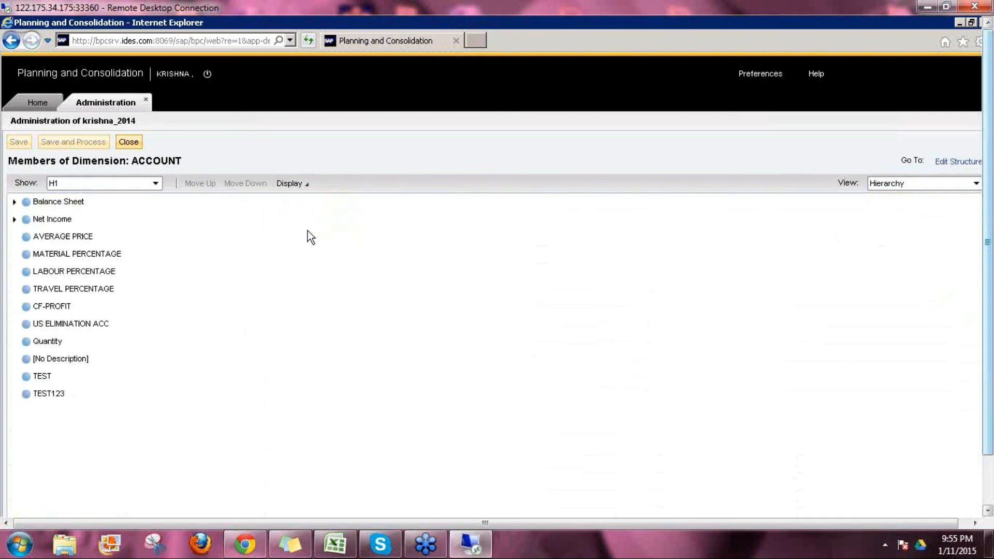
# Display the ACCOUNT members in hierarchy H2, and return to hierarchy H1.
pyautogui.click(154, 184)
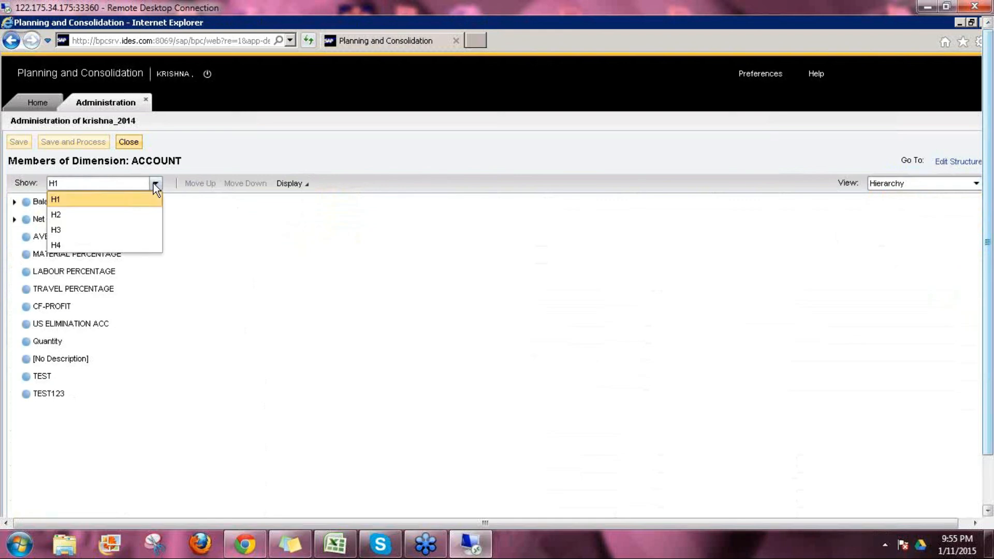
pyautogui.click(68, 217)
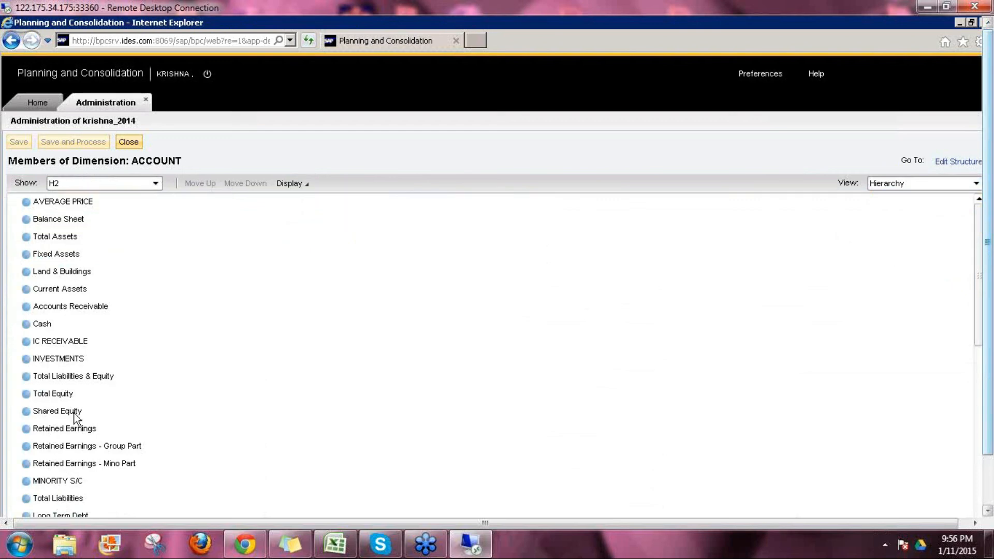
pyautogui.click(58, 183)
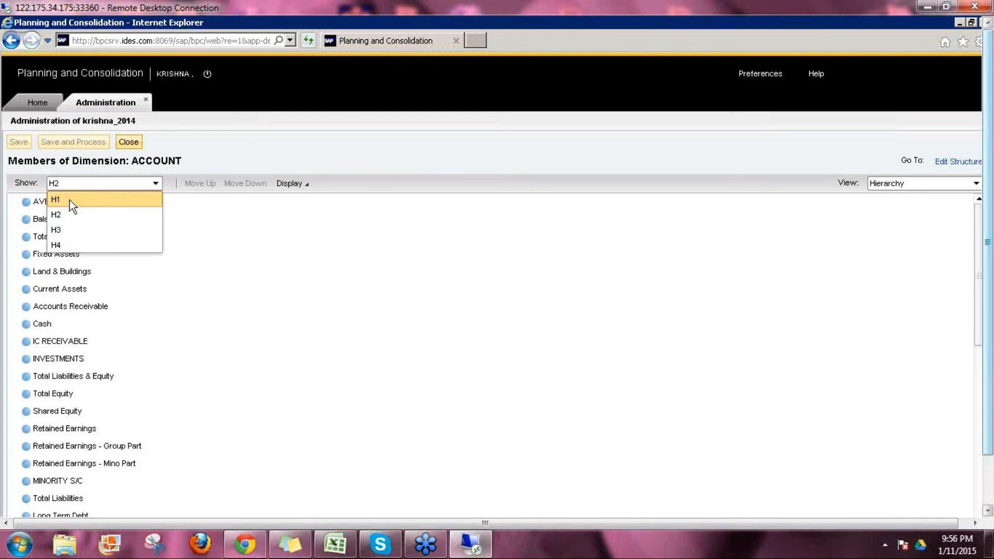
pyautogui.click(70, 200)
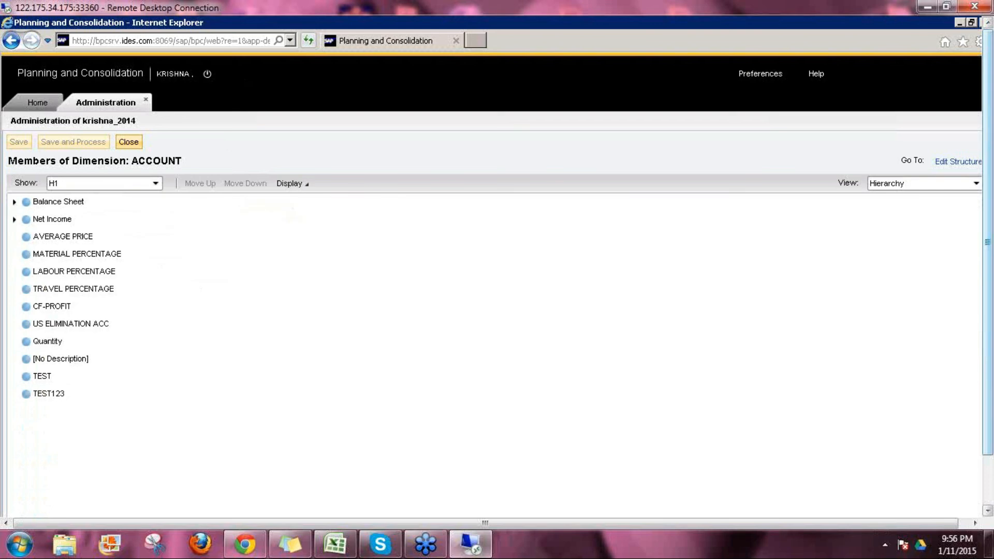
# Move Cash from Current Assets to Fixed Assets in hierarchy H1, and save and process the dimension without taking the environment offline.
pyautogui.click(15, 202)
pyautogui.click(26, 219)
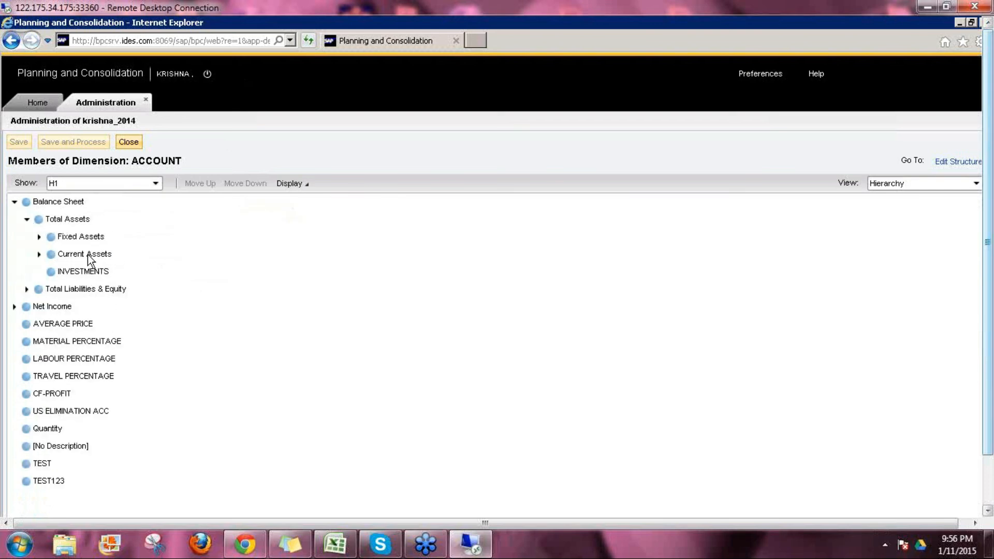
pyautogui.click(39, 236)
pyautogui.click(39, 271)
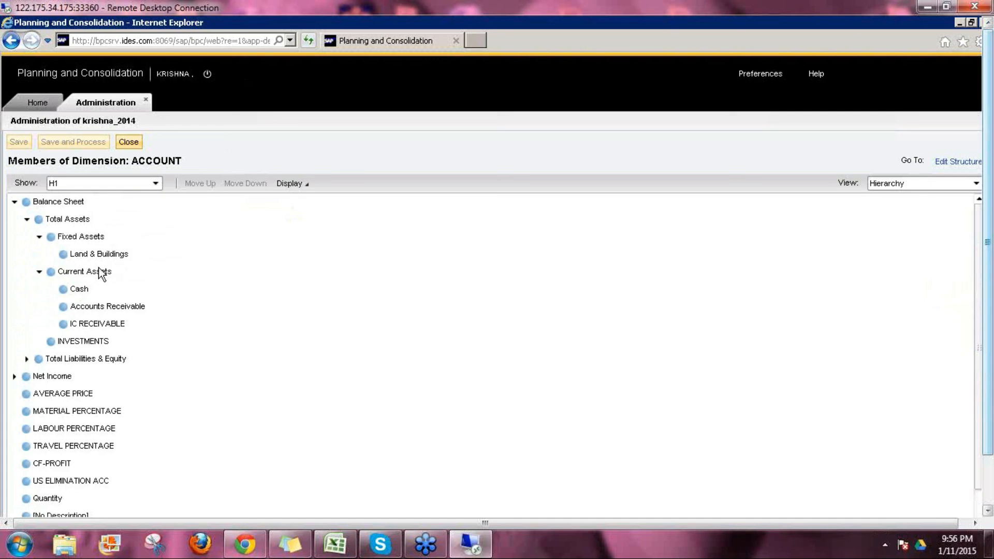
pyautogui.click(85, 288)
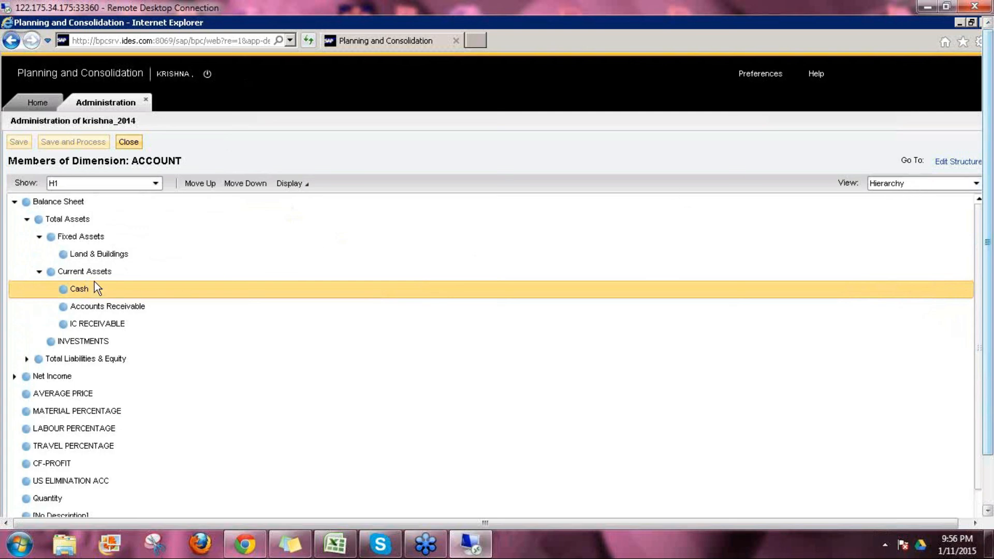
pyautogui.moveTo(95, 282); pyautogui.dragTo(92, 247)
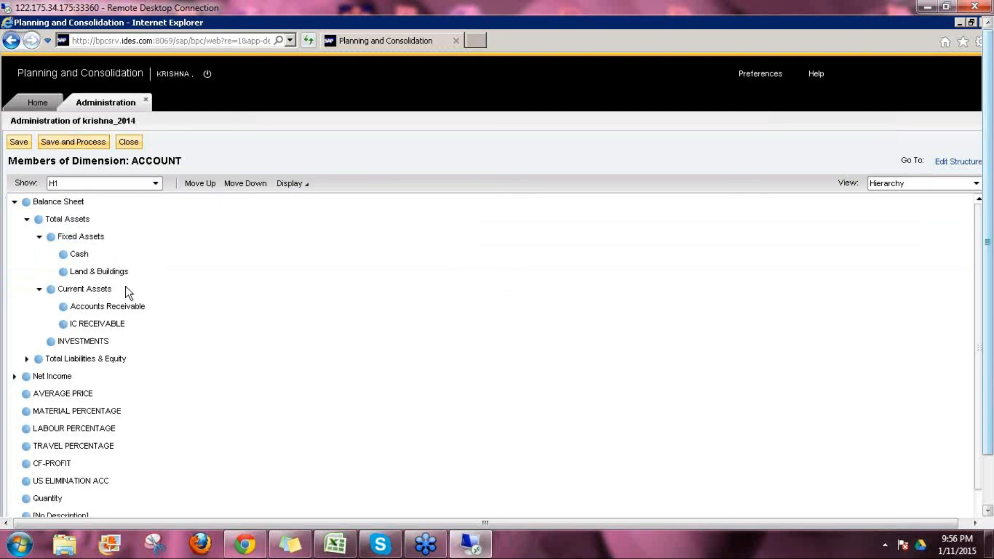
pyautogui.click(83, 143)
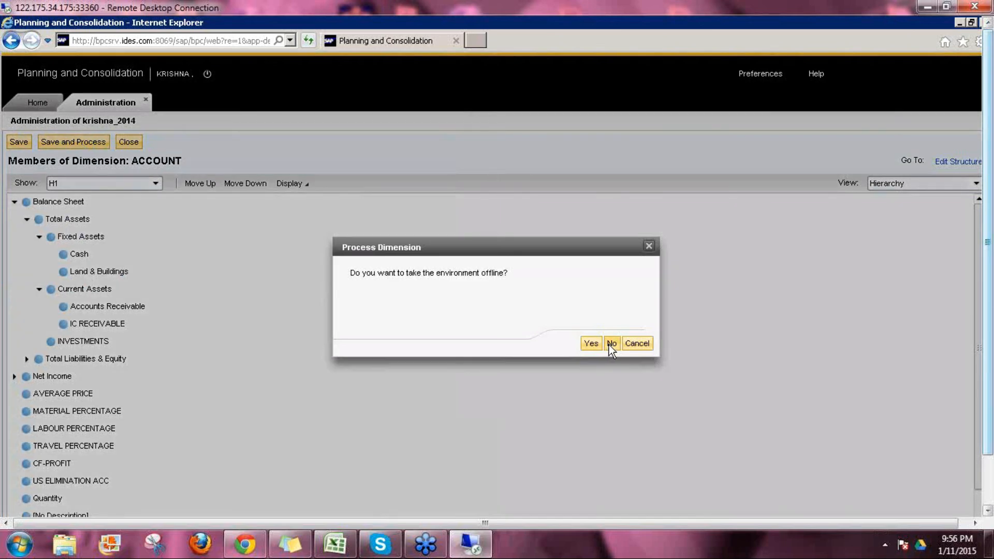
pyautogui.click(609, 344)
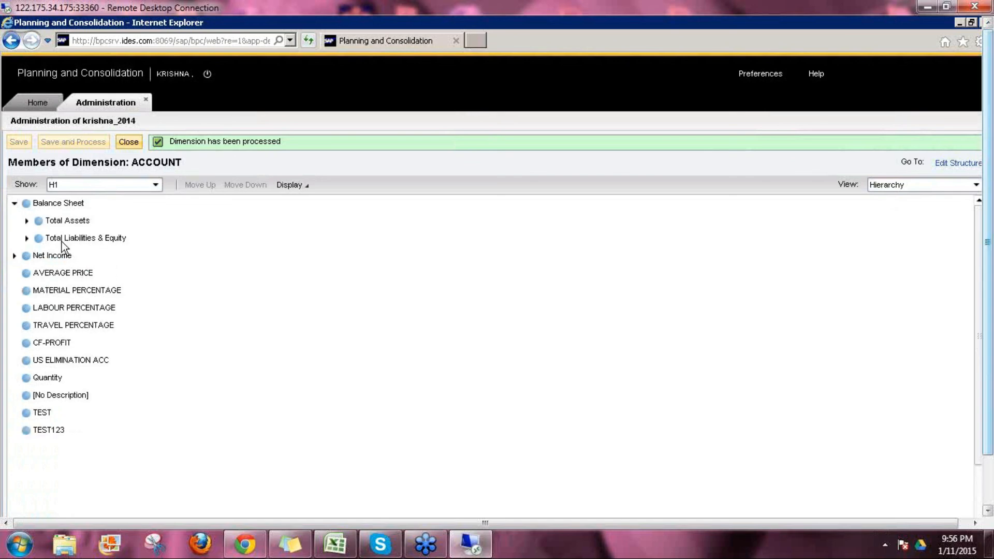
# Expand Total Assets and Fixed Assets to inspect where Cash sits, and check its PARENTH1 value in the List view.
pyautogui.click(27, 220)
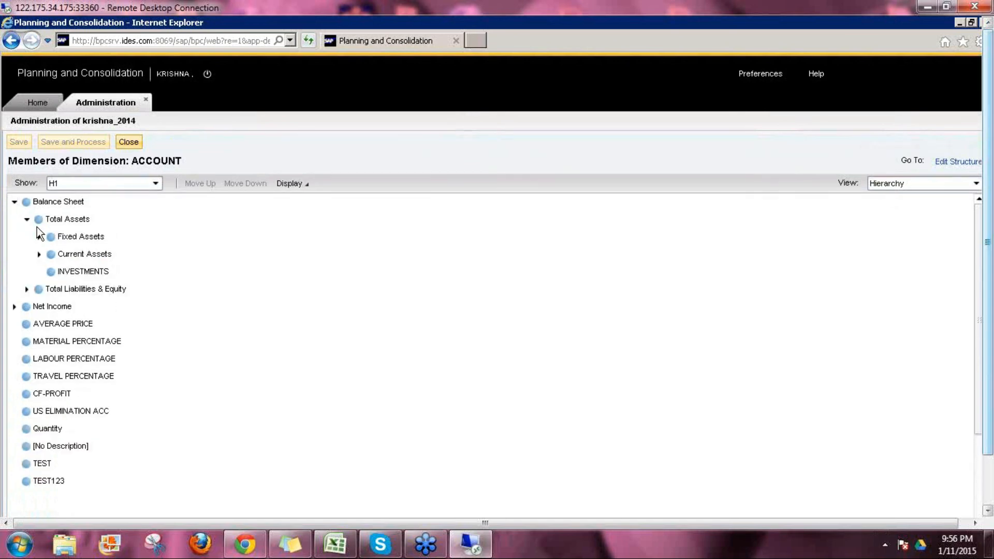
pyautogui.click(39, 237)
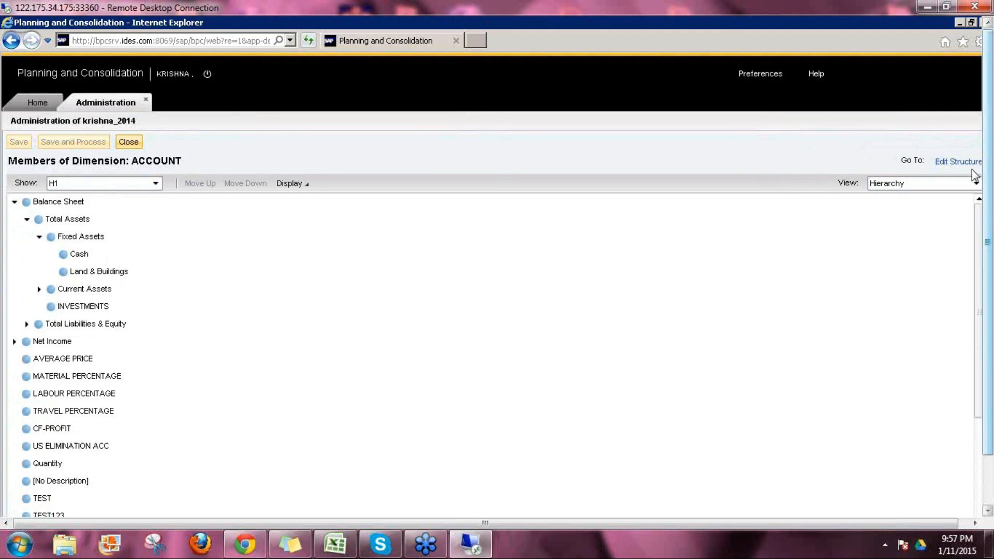
pyautogui.click(899, 184)
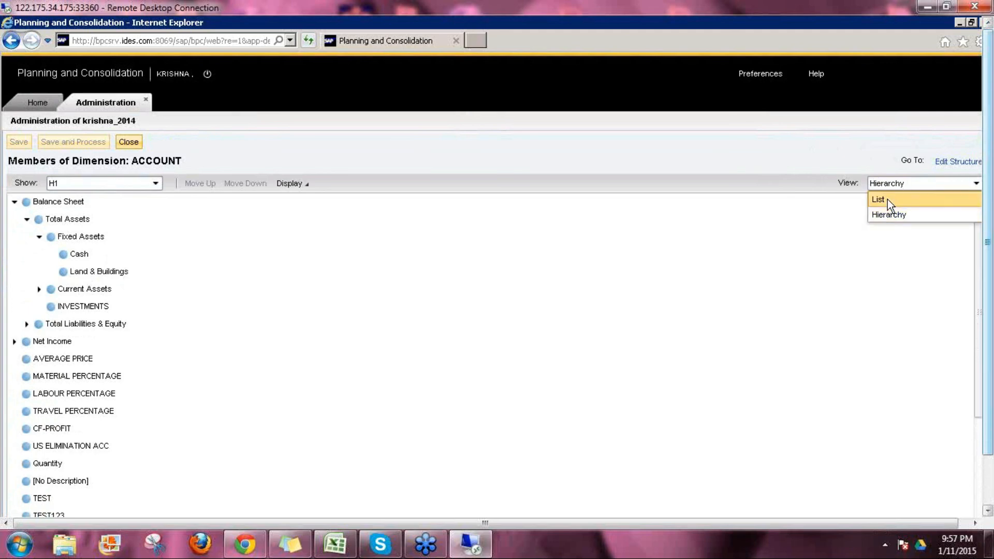
pyautogui.click(887, 200)
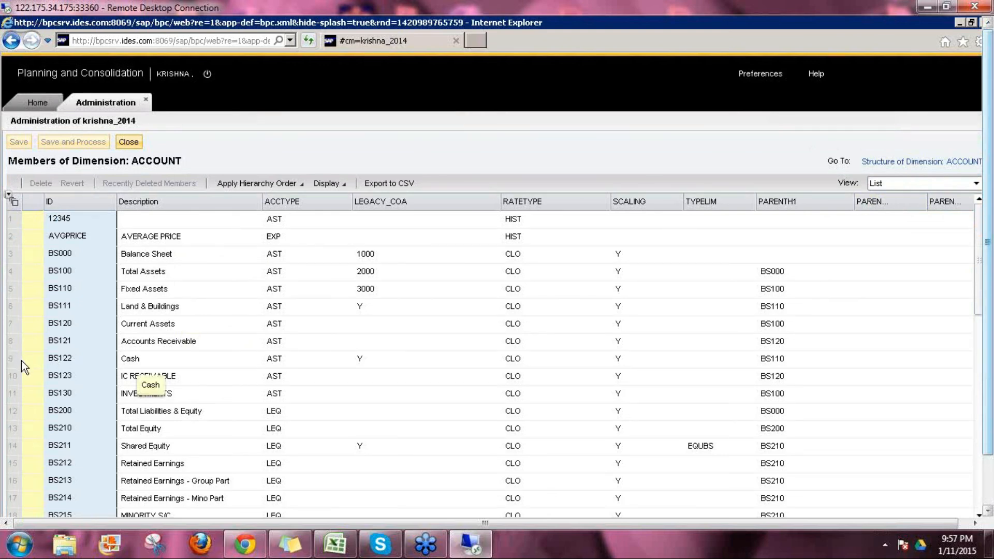
pyautogui.click(80, 359)
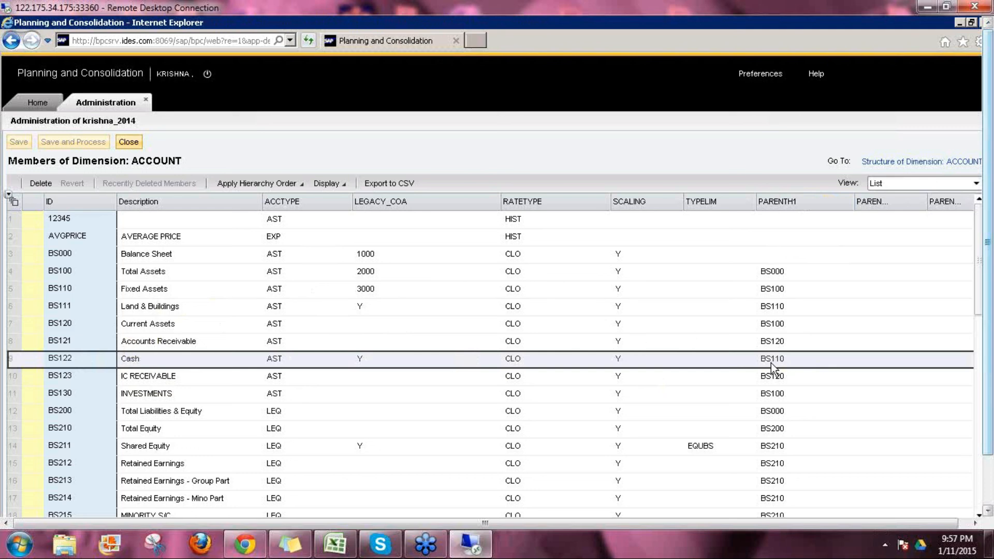
# In the Hierarchy view, move Cash back under Current Assets, and save and process the dimension without taking the environment offline.
pyautogui.click(886, 186)
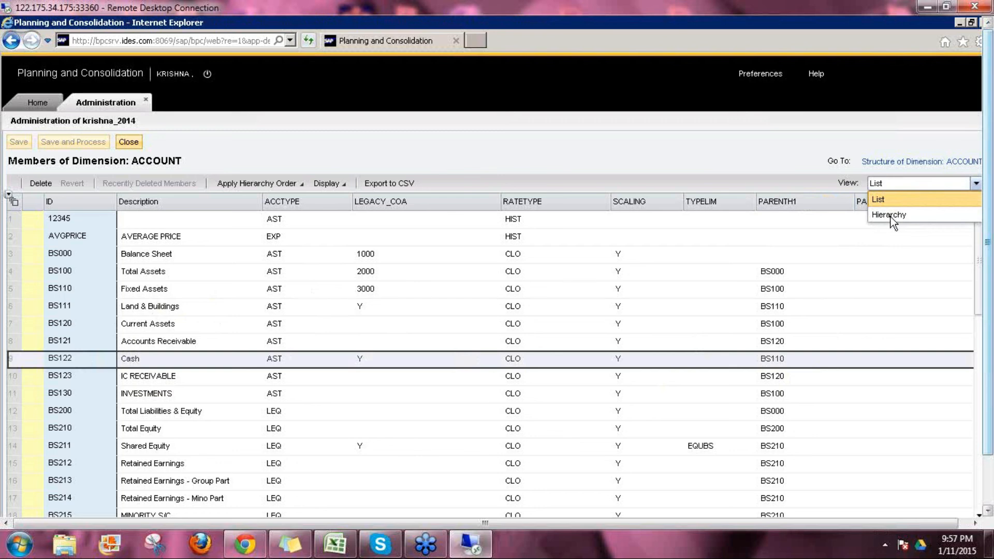
pyautogui.click(890, 214)
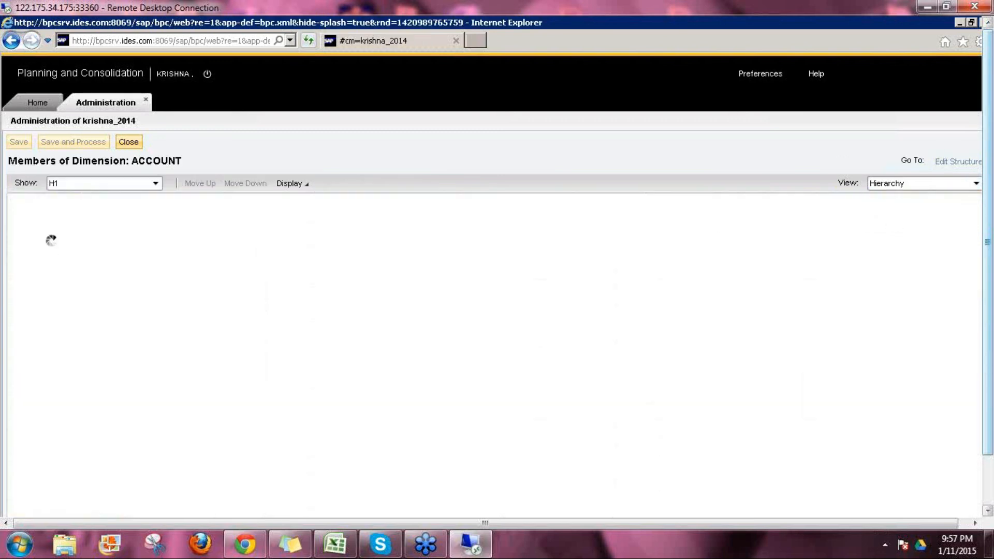
pyautogui.click(15, 202)
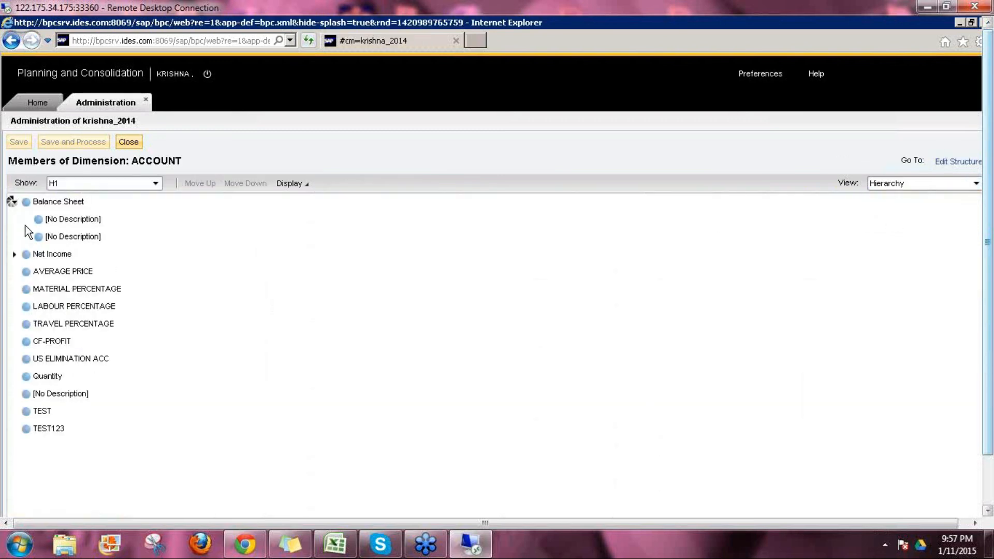
pyautogui.click(26, 220)
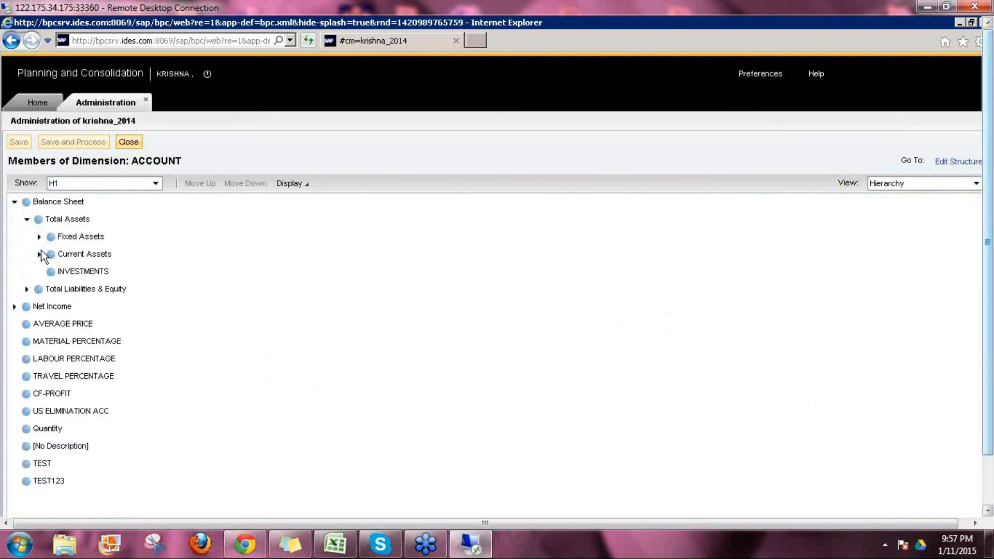
pyautogui.click(40, 254)
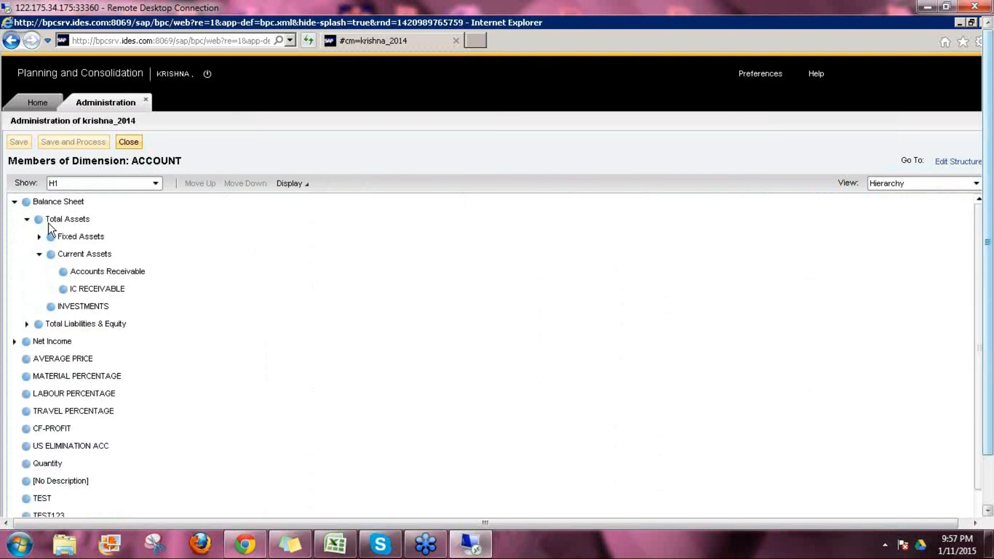
pyautogui.click(39, 236)
pyautogui.click(79, 255)
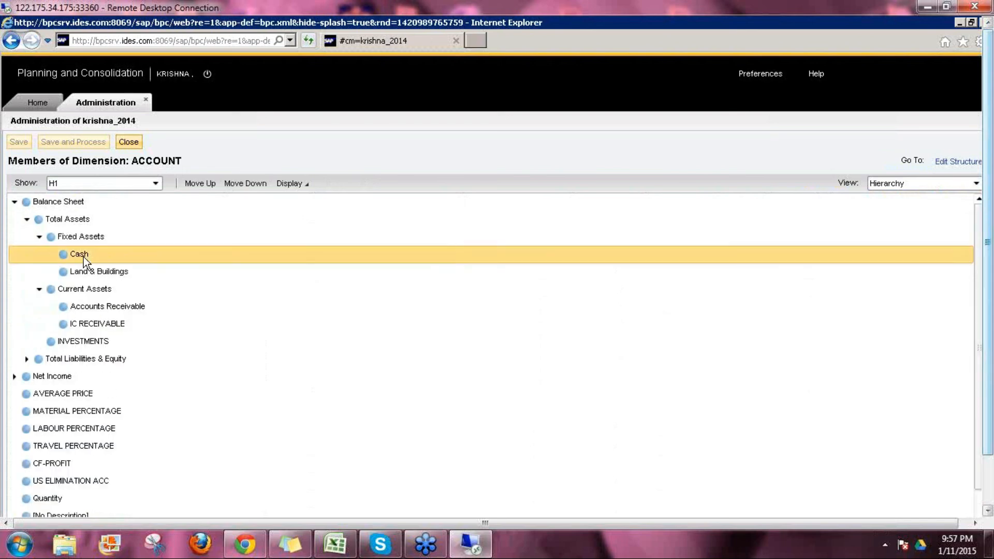
pyautogui.moveTo(82, 256); pyautogui.dragTo(110, 310)
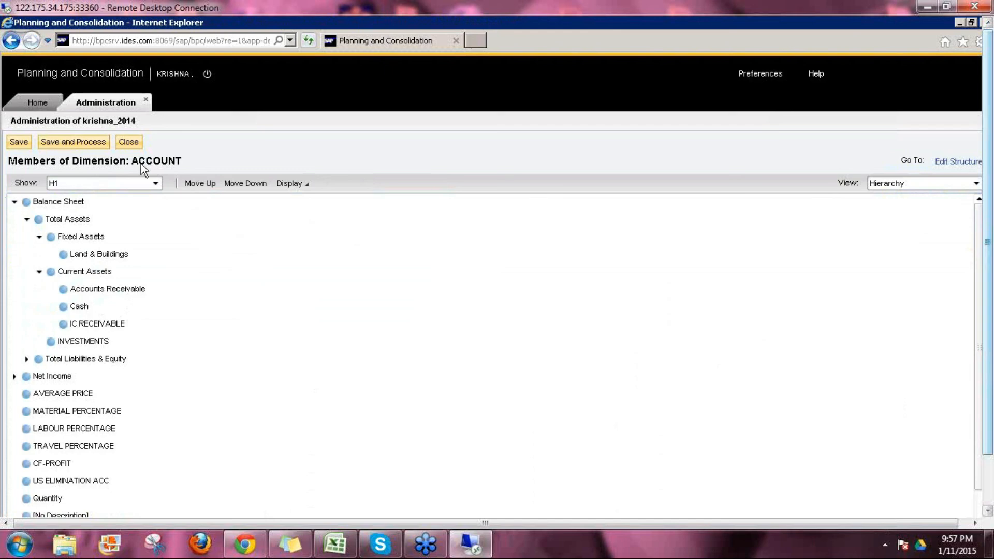
pyautogui.click(70, 143)
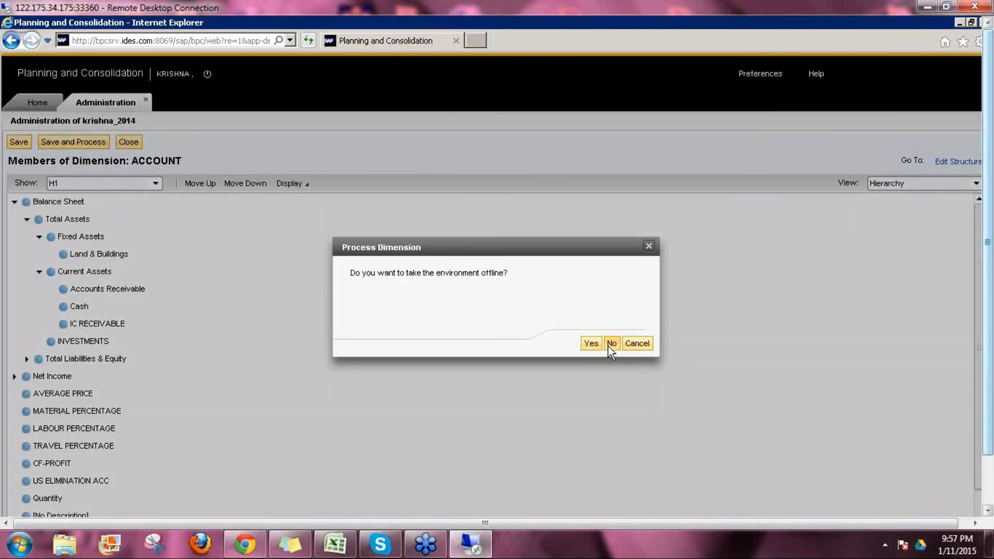
pyautogui.click(608, 346)
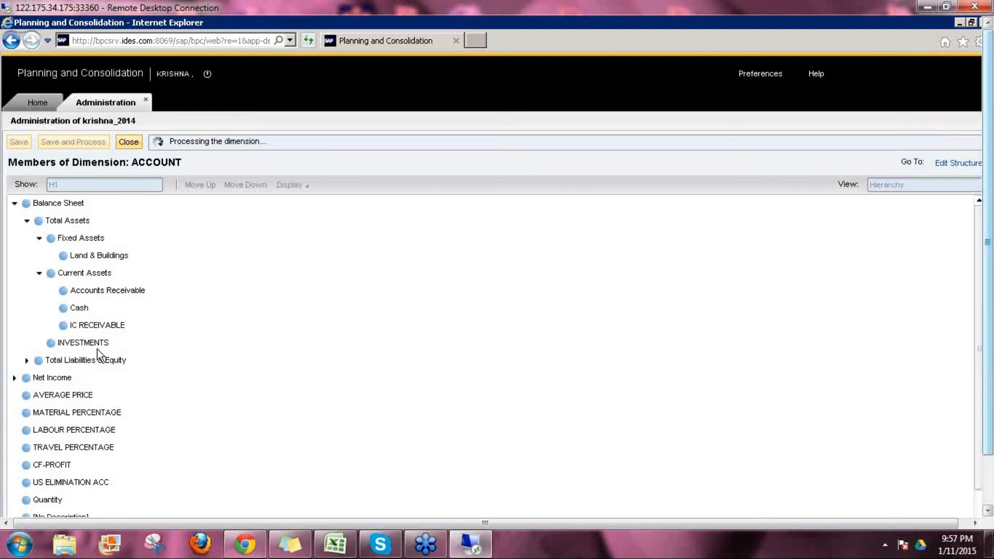
# Expand Balance Sheet down to Fixed Assets and Current Assets, and Net Income, to inspect the members of the processed H1 hierarchy.
pyautogui.click(15, 203)
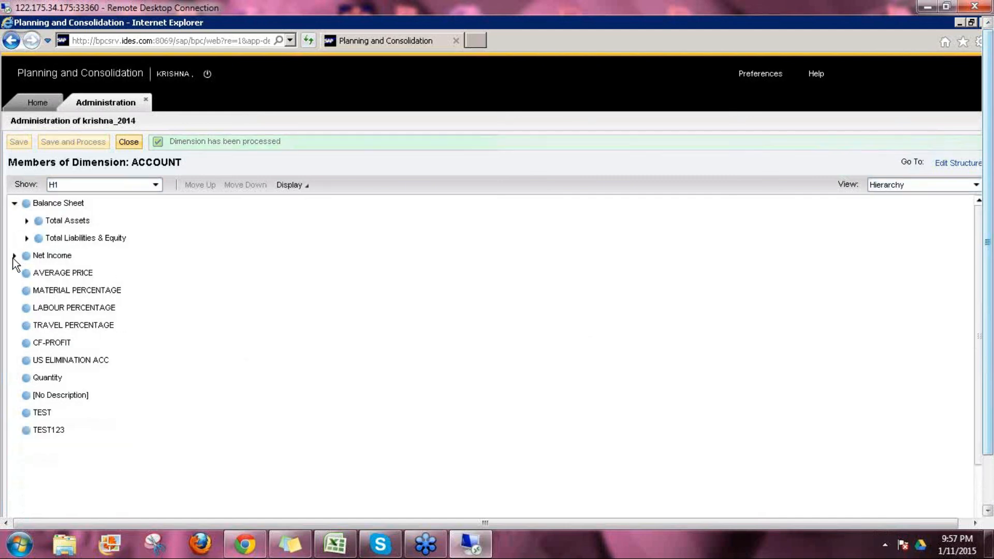
pyautogui.click(14, 256)
pyautogui.click(26, 219)
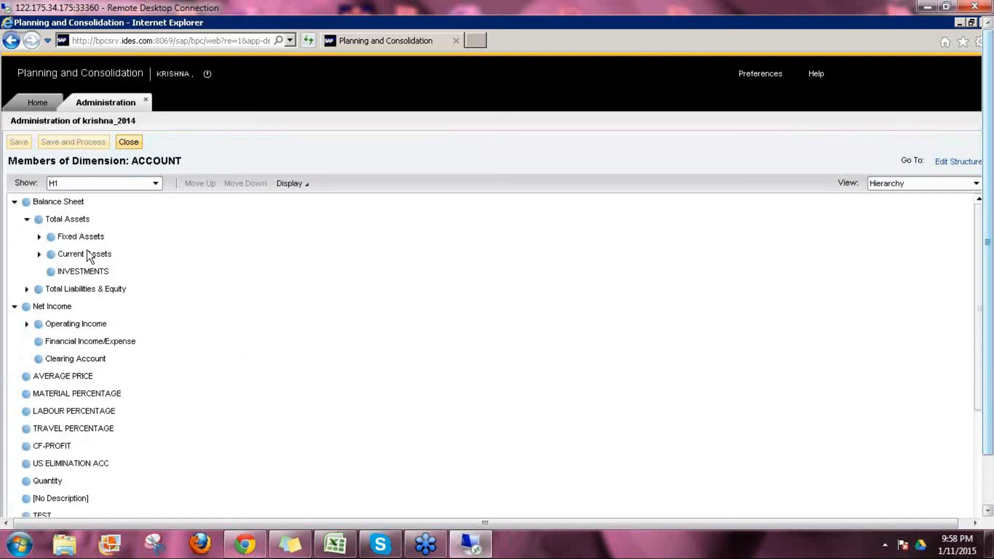
pyautogui.click(38, 237)
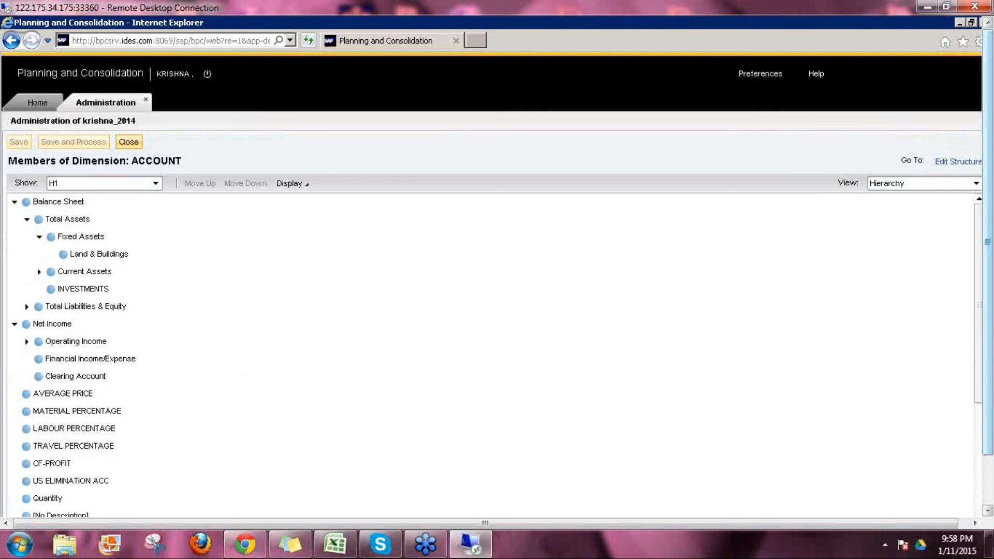
pyautogui.click(39, 271)
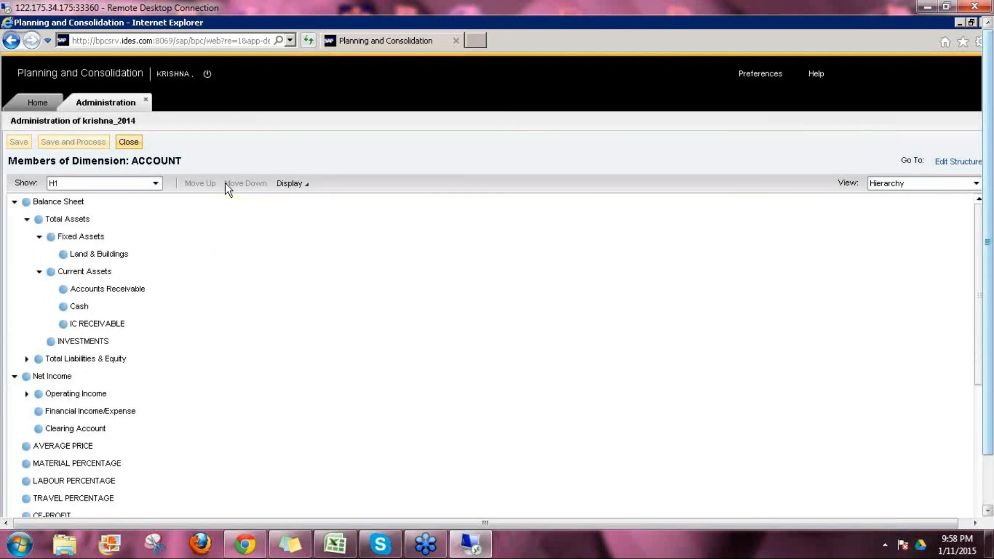
# Change the ACCOUNT members to the List view and check the PARENTH1 value of Cash.
pyautogui.click(909, 182)
pyautogui.click(896, 199)
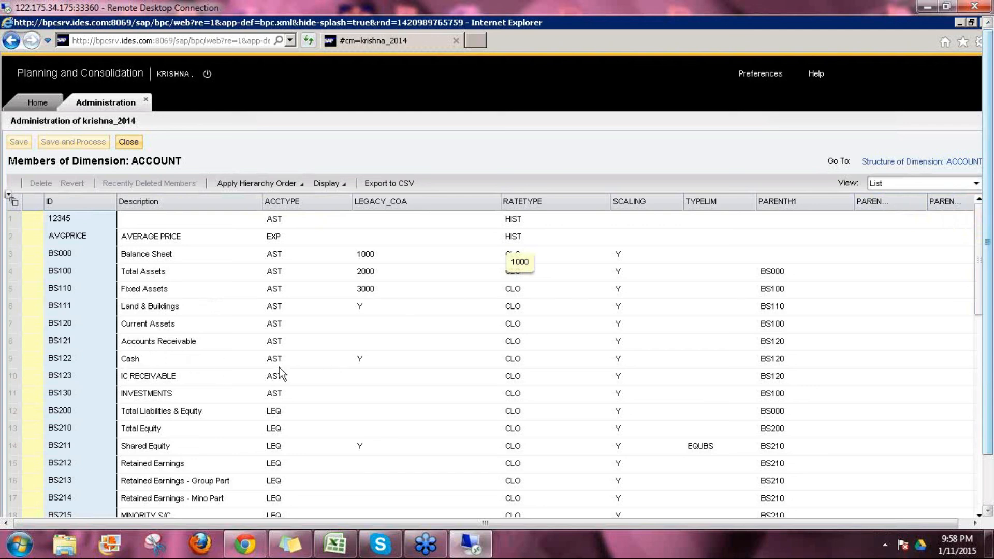
pyautogui.click(212, 362)
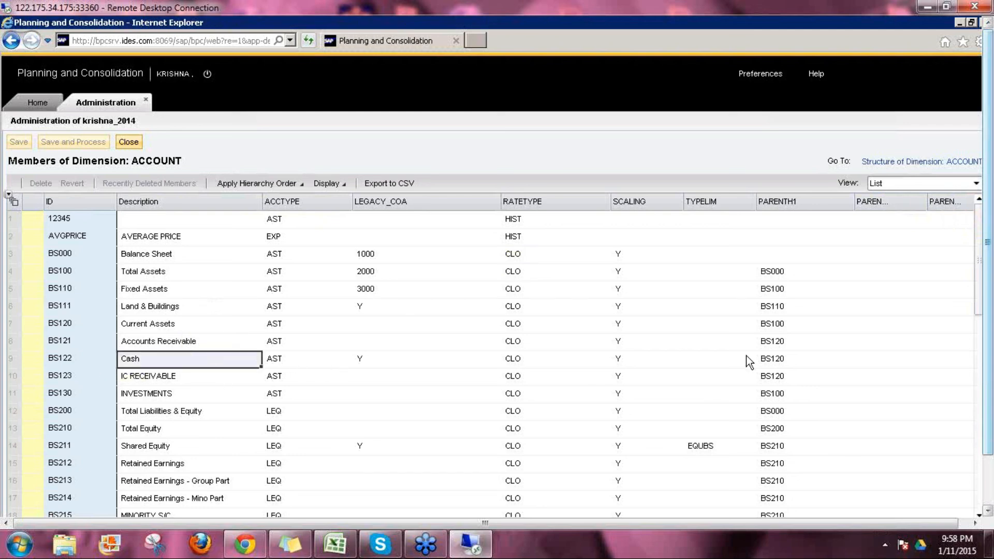
pyautogui.keyDown('ctrl'); pyautogui.click(782, 361); pyautogui.keyUp('ctrl')
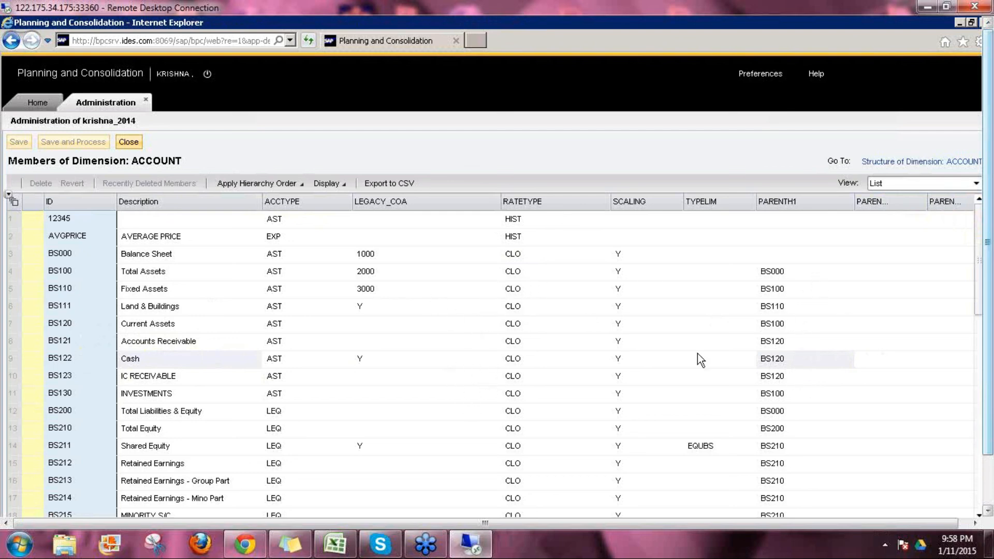
# Check the PARENTH1 value of Land & Buildings against the ID of its parent member, Fixed Assets.
pyautogui.click(749, 307)
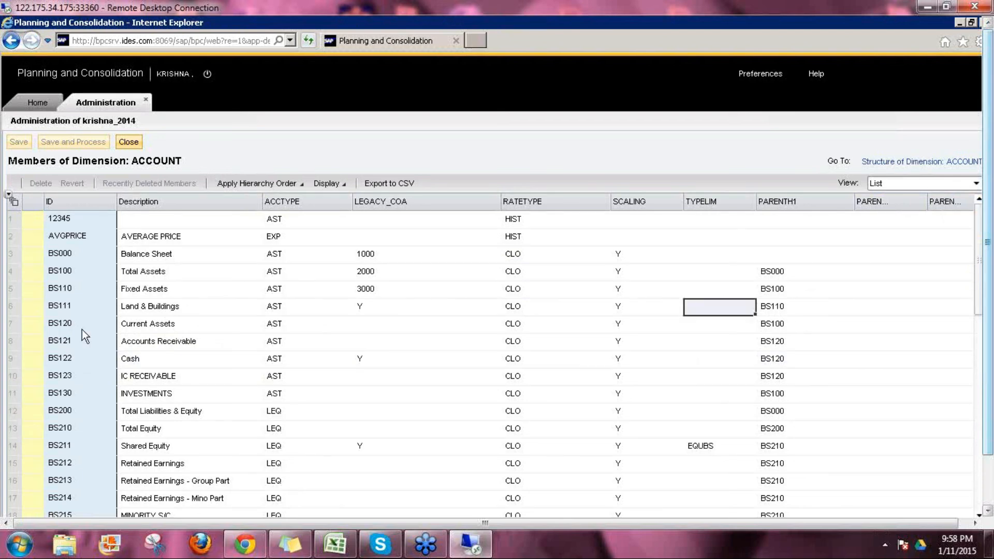
pyautogui.click(147, 309)
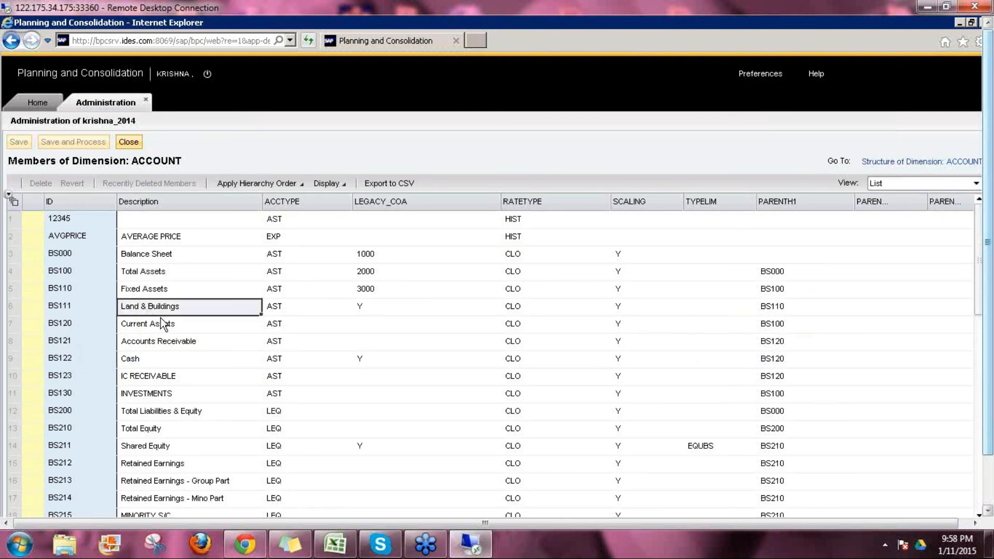
pyautogui.click(780, 309)
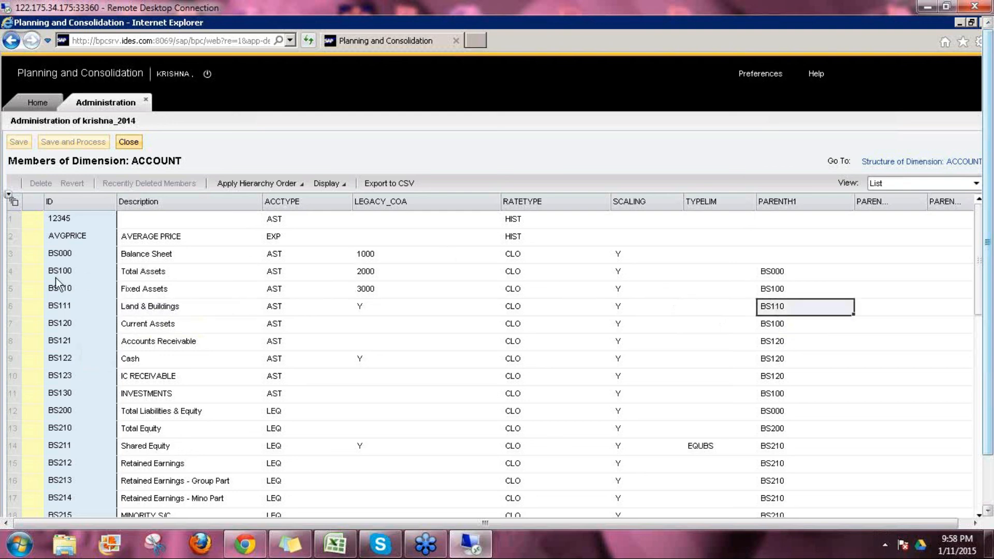
pyautogui.click(64, 291)
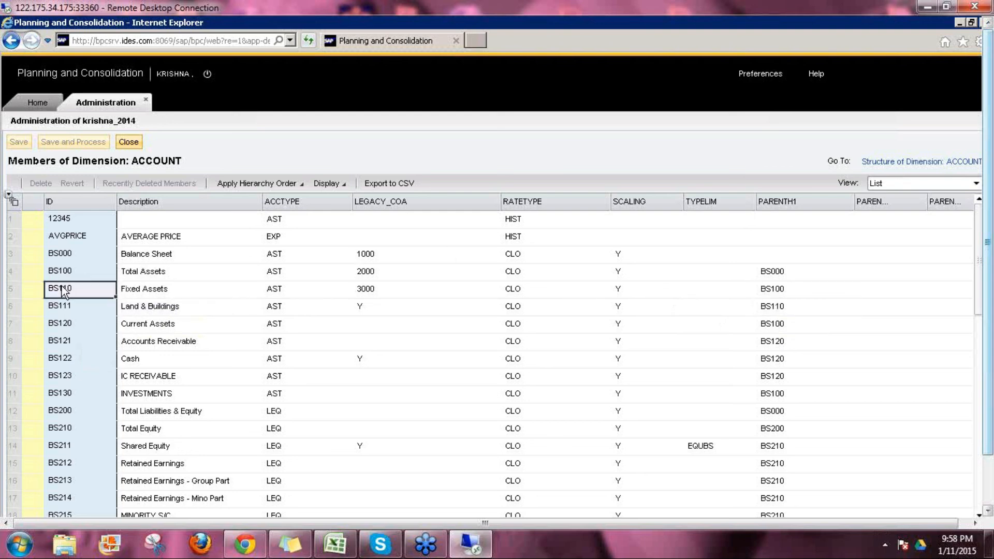
# Check the PARENTH1 value of Fixed Assets in the ACCOUNT member list.
pyautogui.click(166, 292)
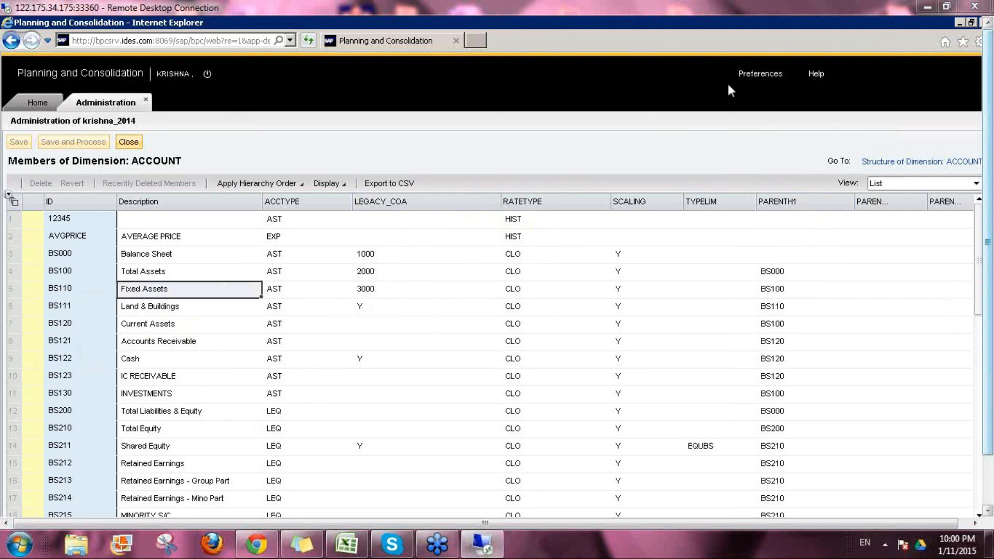
pyautogui.click(778, 291)
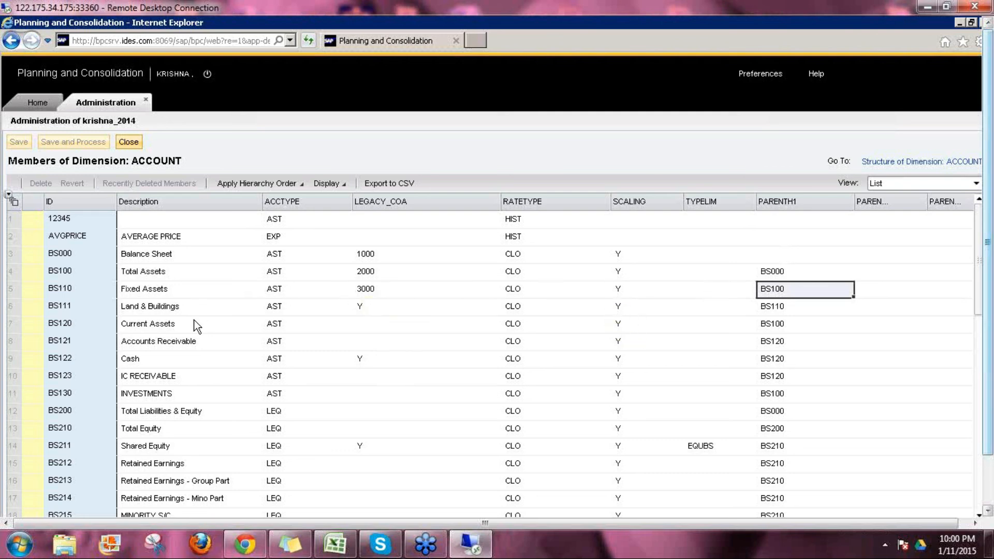
# Change the ACCOUNT members to the Hierarchy view, expand Balance Sheet through Total Assets and Fixed Assets, and select Land & Buildings.
pyautogui.click(900, 183)
pyautogui.click(889, 214)
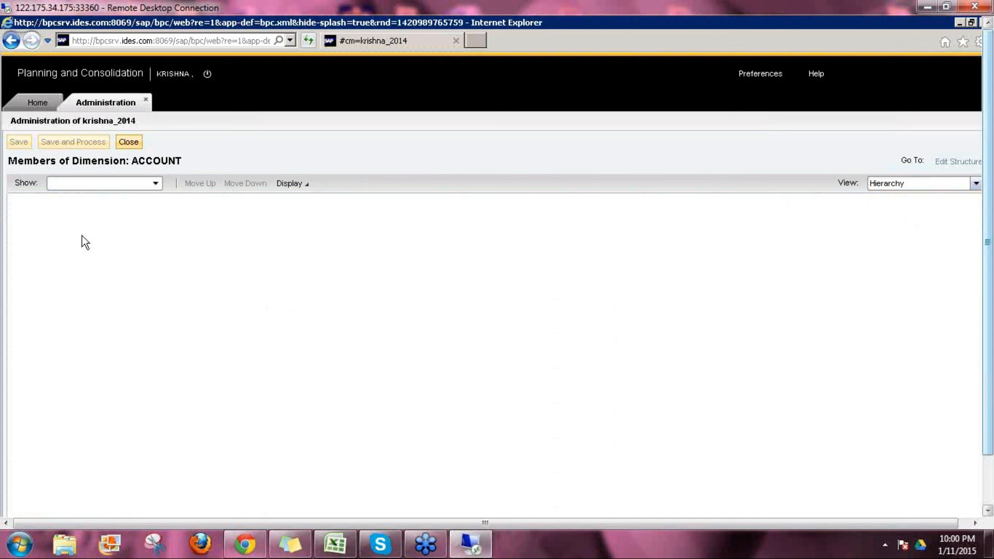
pyautogui.click(14, 201)
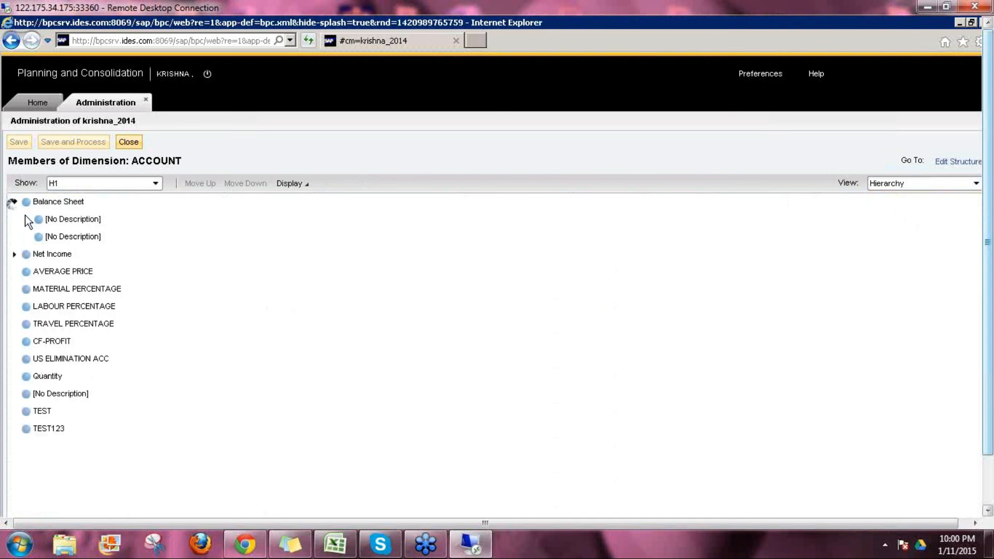
pyautogui.click(26, 219)
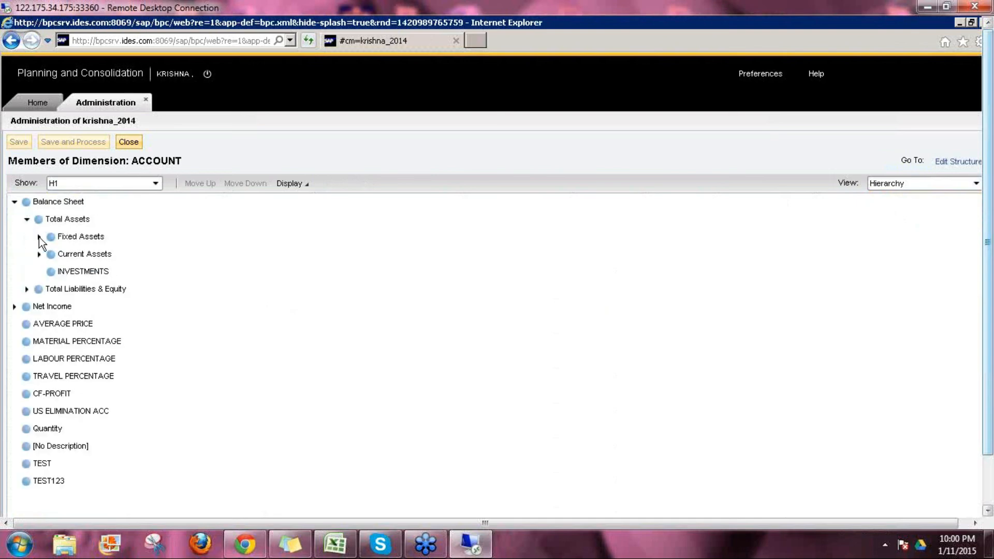
pyautogui.click(39, 236)
pyautogui.click(141, 253)
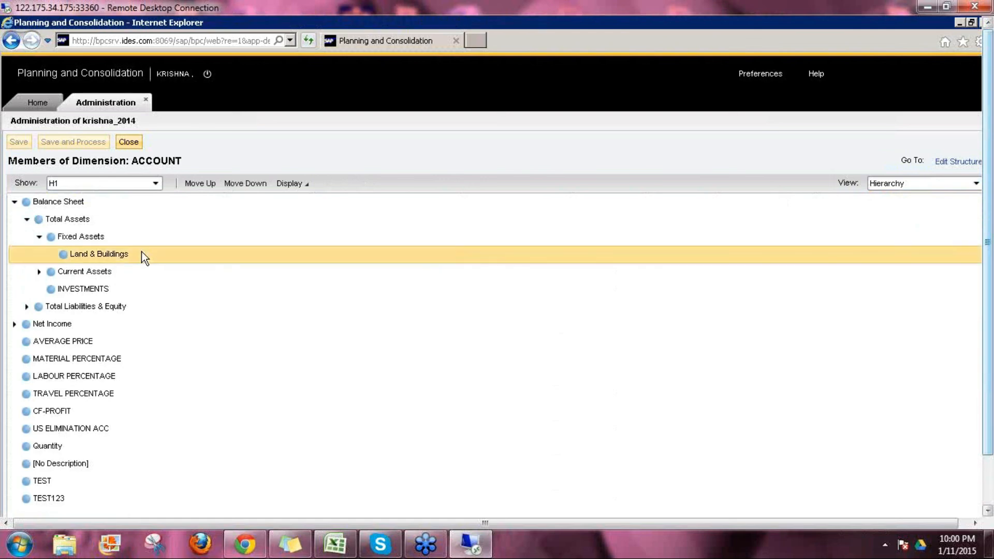